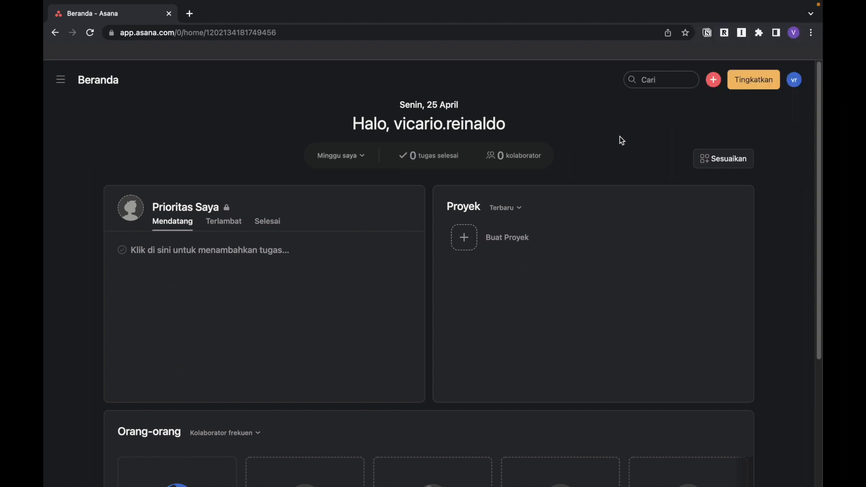
Create a blank project named "Personal To Do List" with the Daftar default view and open it.
left_click(713, 81)
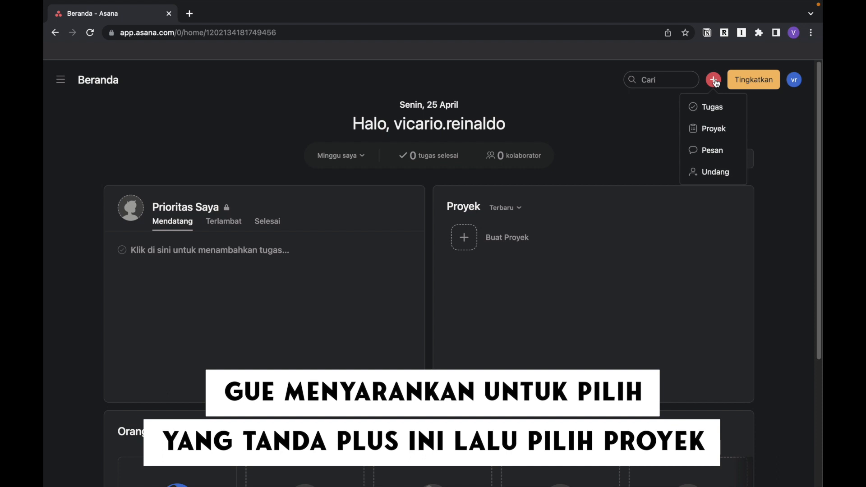
left_click(718, 133)
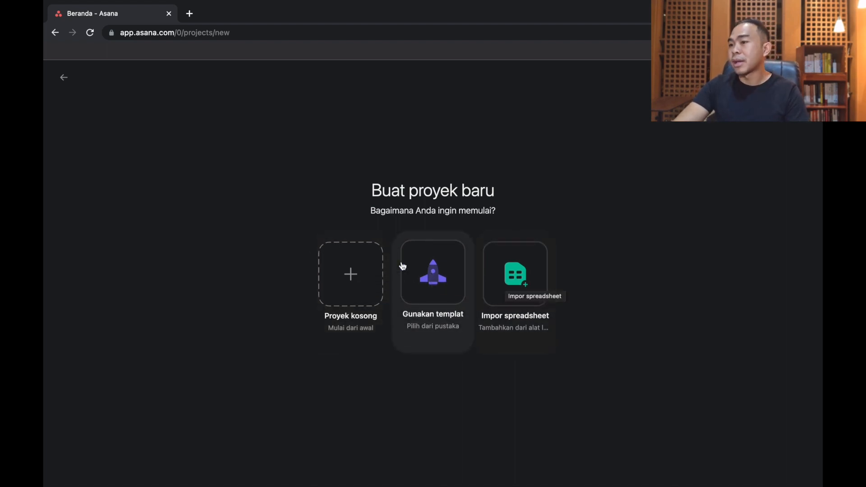
left_click(355, 276)
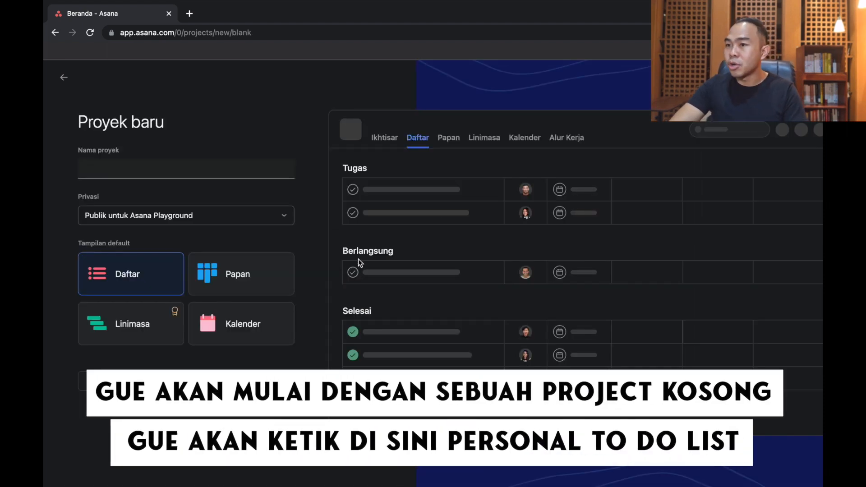
type("Per")
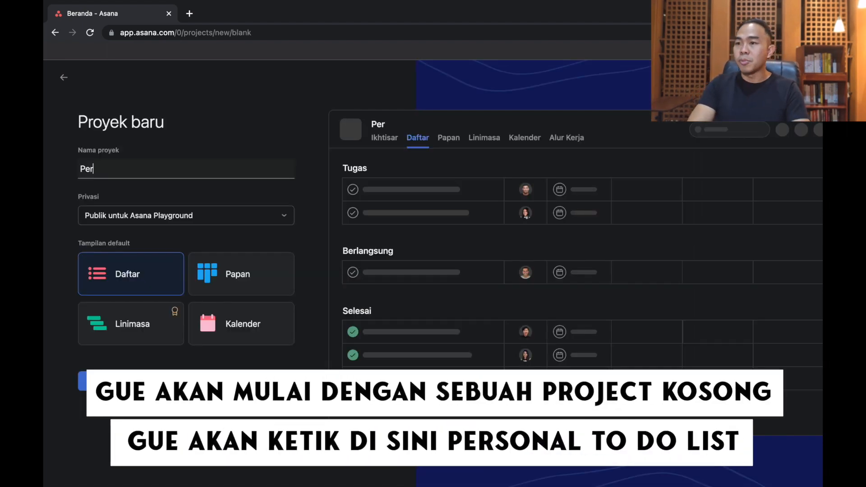
type("sonal To Do List")
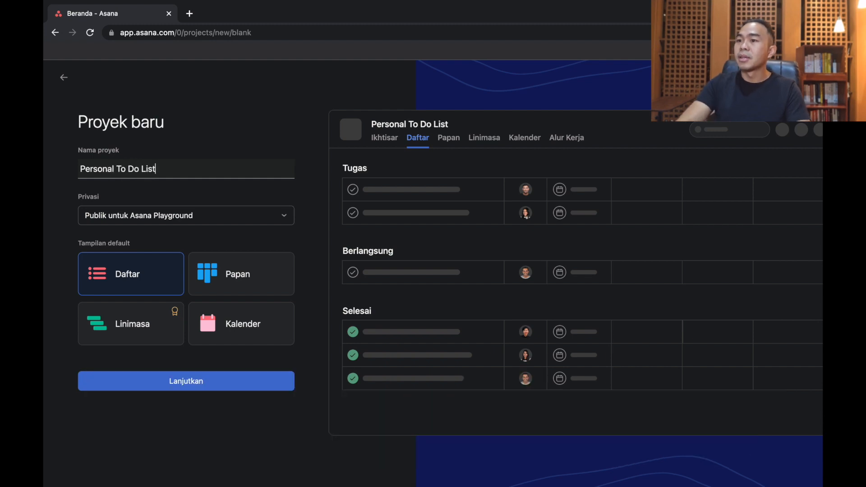
left_click(197, 384)
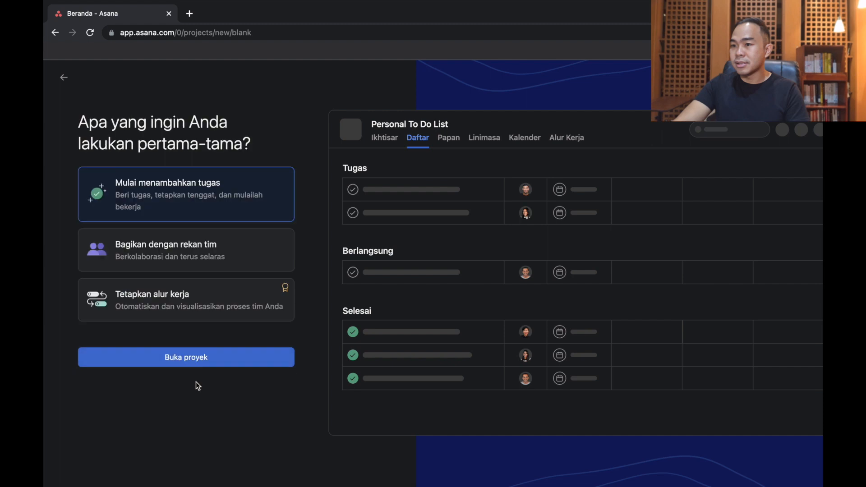
left_click(211, 360)
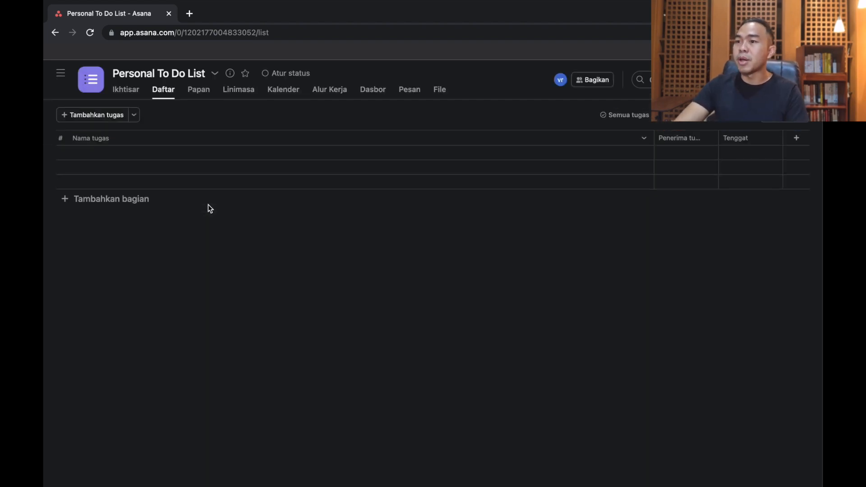
Add two sections named "Side Hustle" and "Capability Building" to the project's task list.
left_click(63, 199)
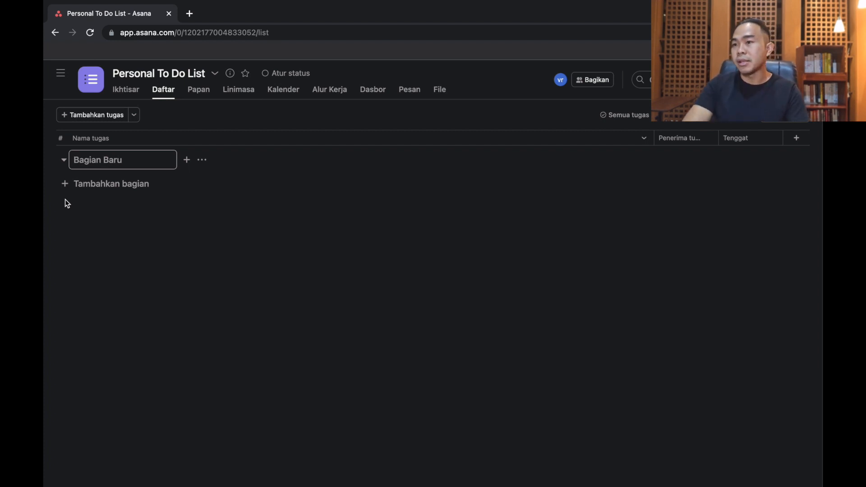
type("S")
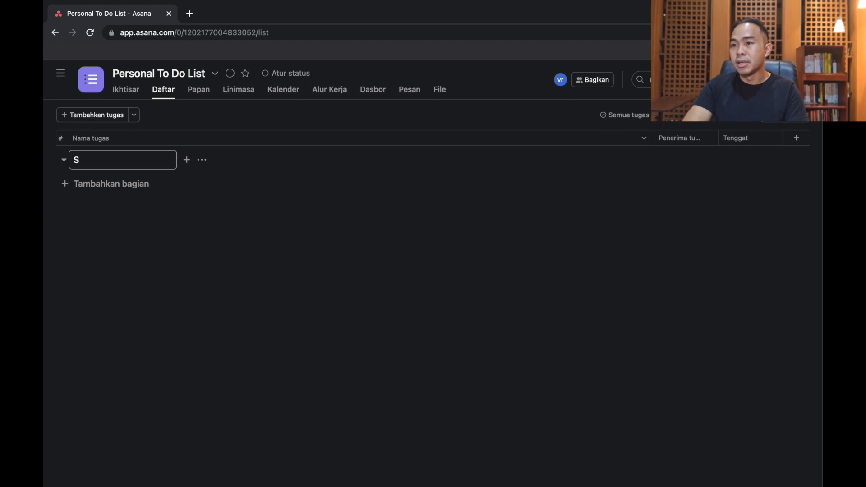
type("ide Hustle")
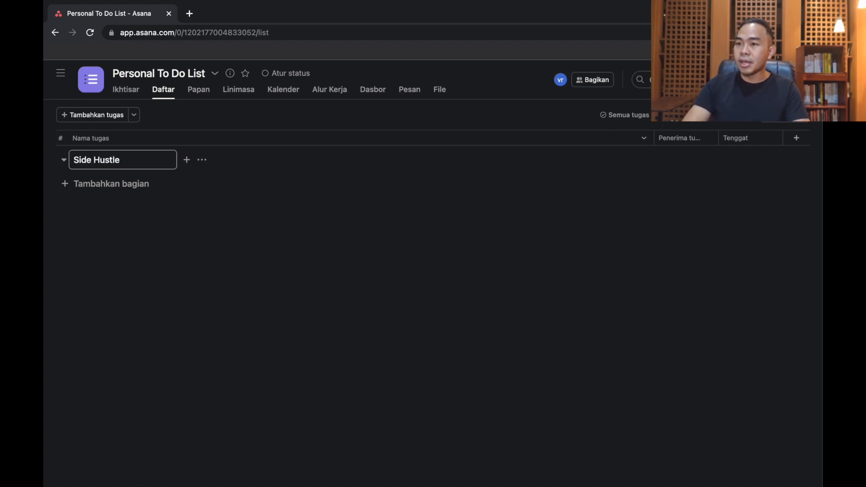
left_click(64, 185)
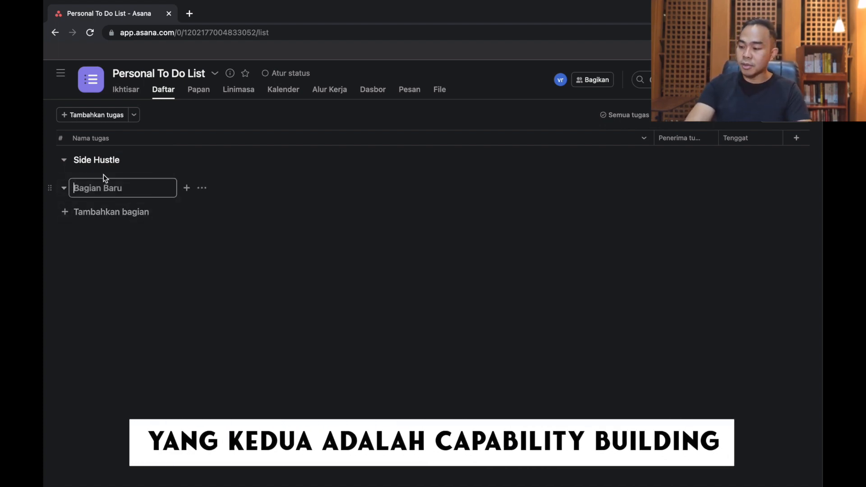
type("Capabi")
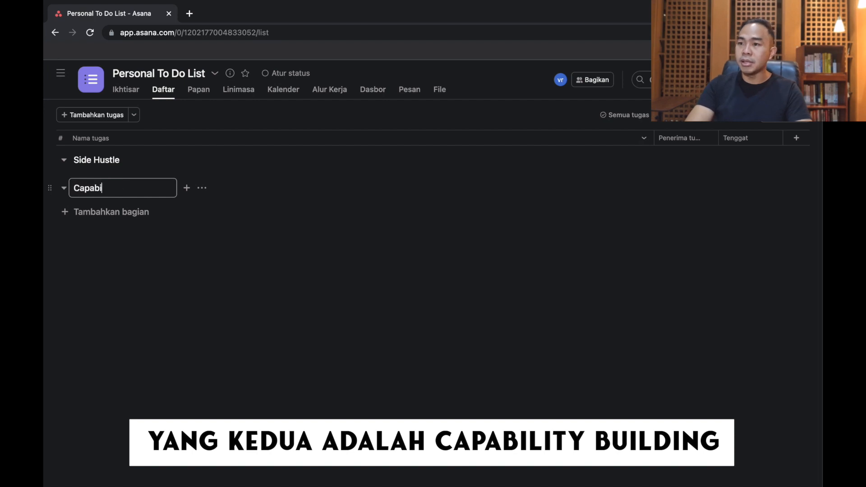
type("lity Building")
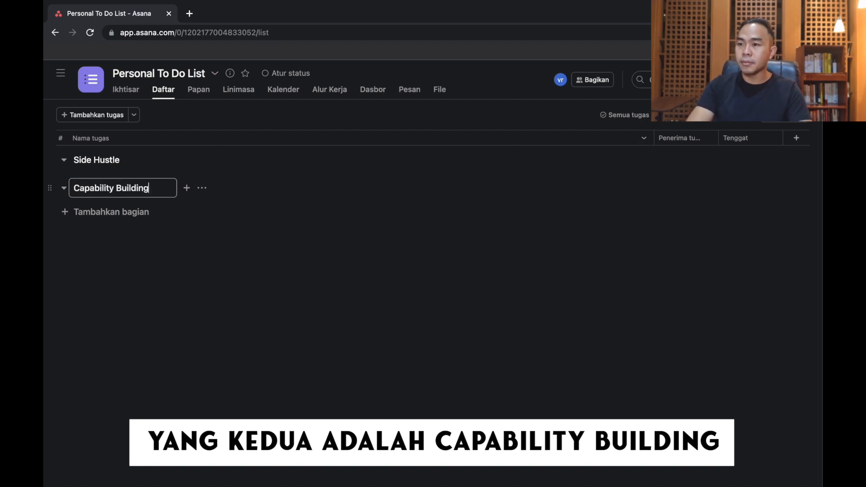
Add two more sections named "Health" and "Social" below Capability Building.
left_click(87, 212)
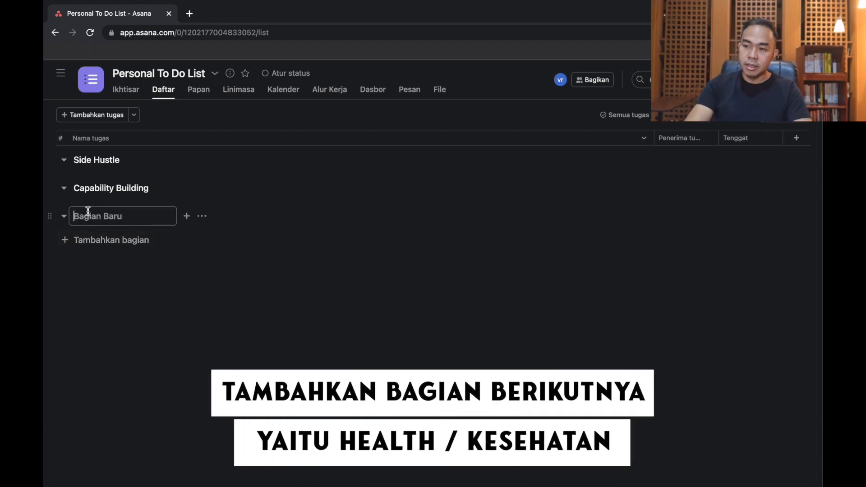
type("Health")
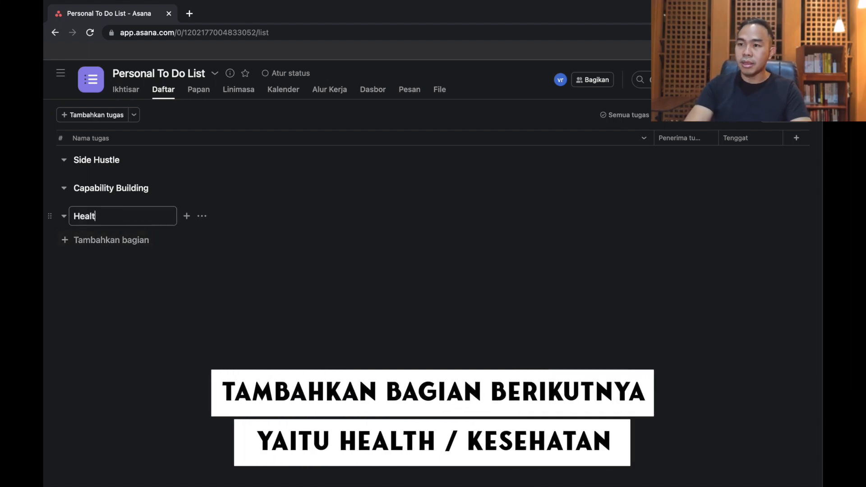
left_click(67, 241)
type("Sc")
type("cial")
key("Return")
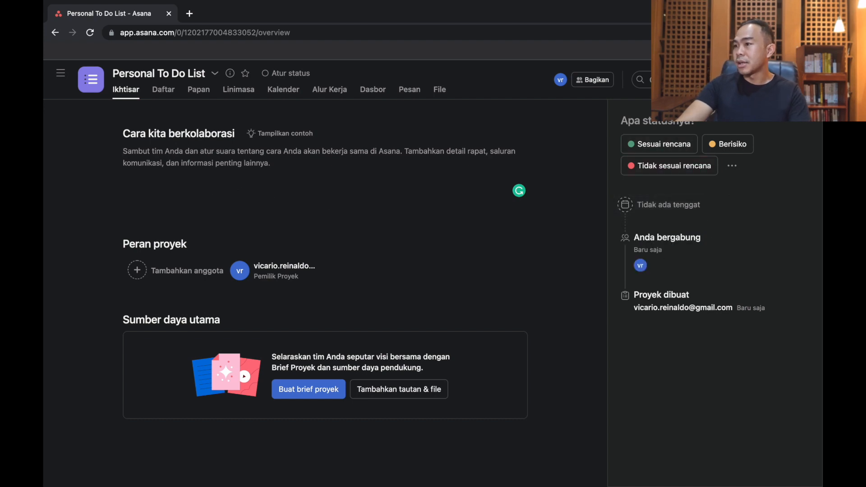
Start a project status update marked "Sesuai rencana" from the project overview and begin editing its Ringkasan text.
left_click(732, 166)
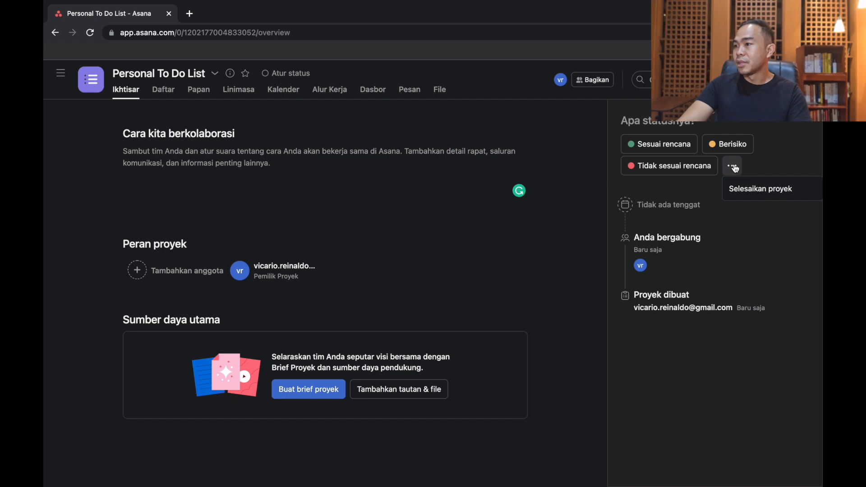
left_click(670, 147)
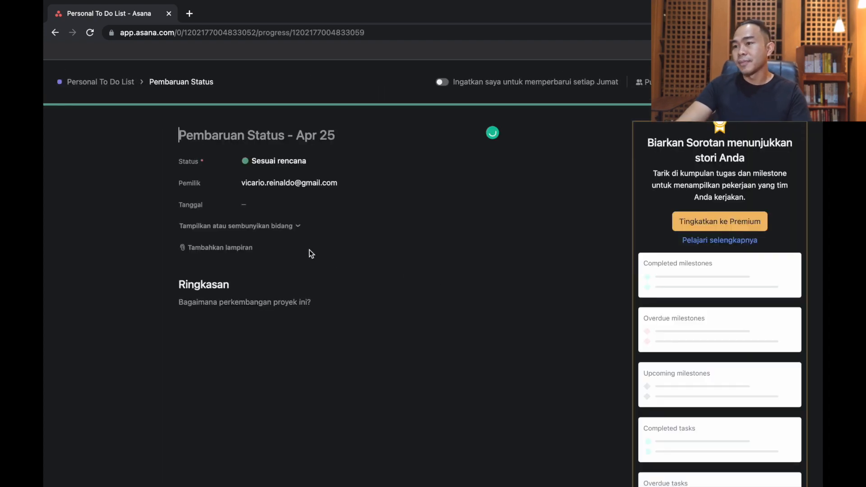
left_click(224, 307)
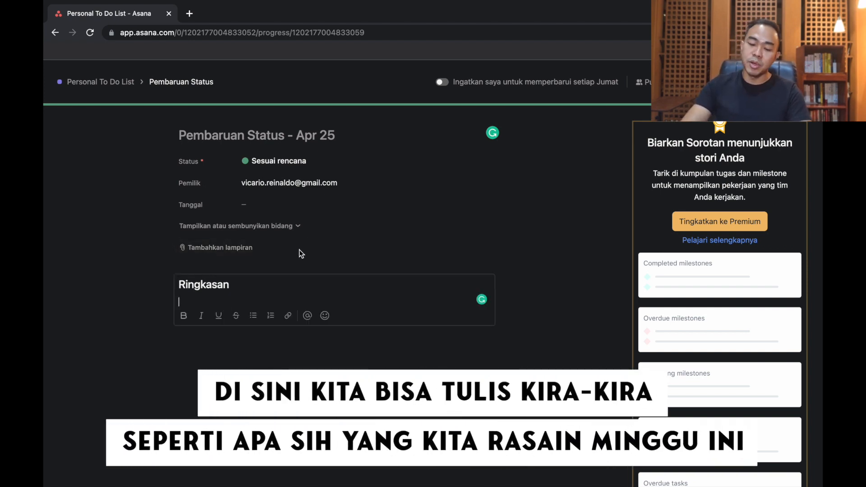
Write three spaced summary headings: "Yang berjalan dengan baik minggu ini", "Yang bisa diimprove" and "Prioritas untuk minggu depan".
key("Return")
type("Yang berjalan ")
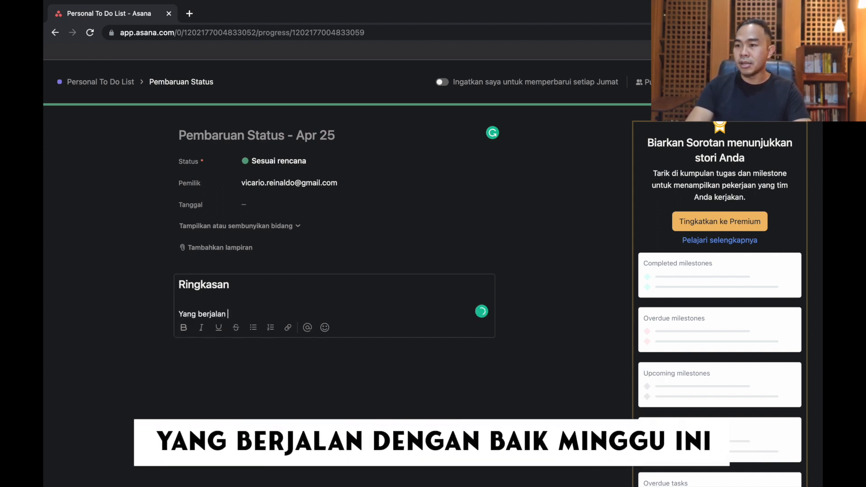
type("dengan baik ming")
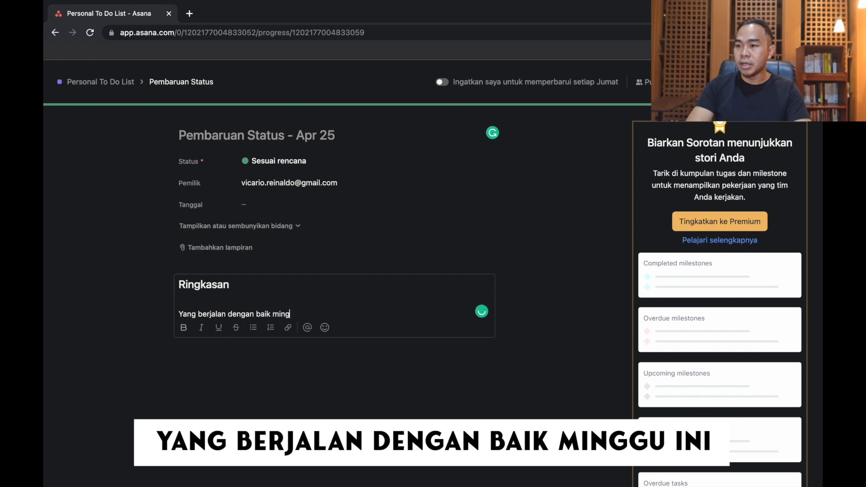
type("gu ini")
key("Return")
key("Return")
type("Ya")
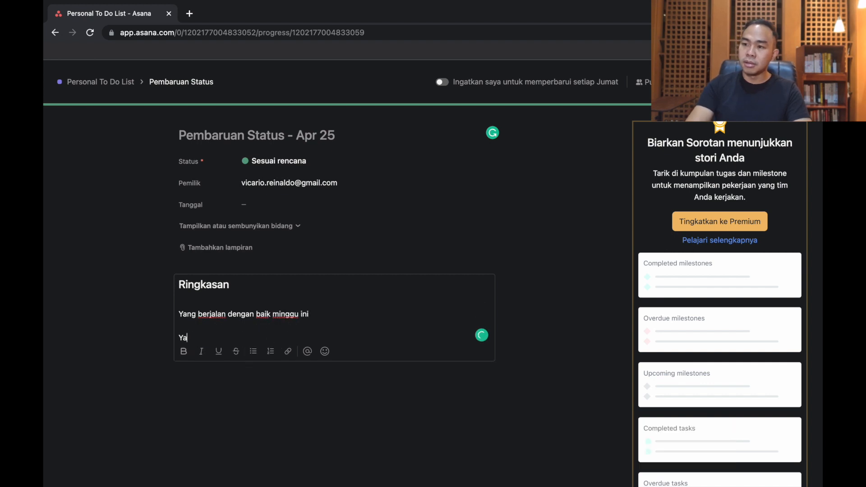
type("ng bisa diimprove")
key("Return")
key("Return")
type("Prioritas untuk minggu depan")
Start a bulleted list under the first summary heading with the item "Berhasil melaksanakan training dan speaking engagement".
key("Up")
key("Up")
key("Up")
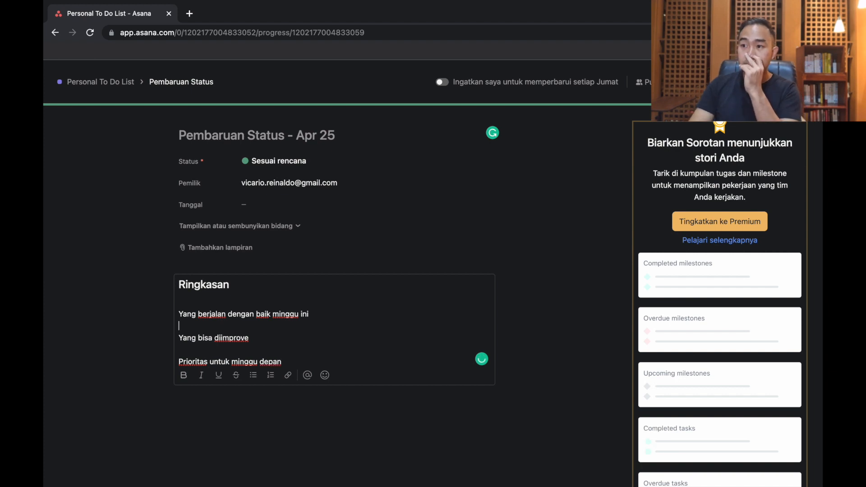
left_click(253, 376)
type("Ke")
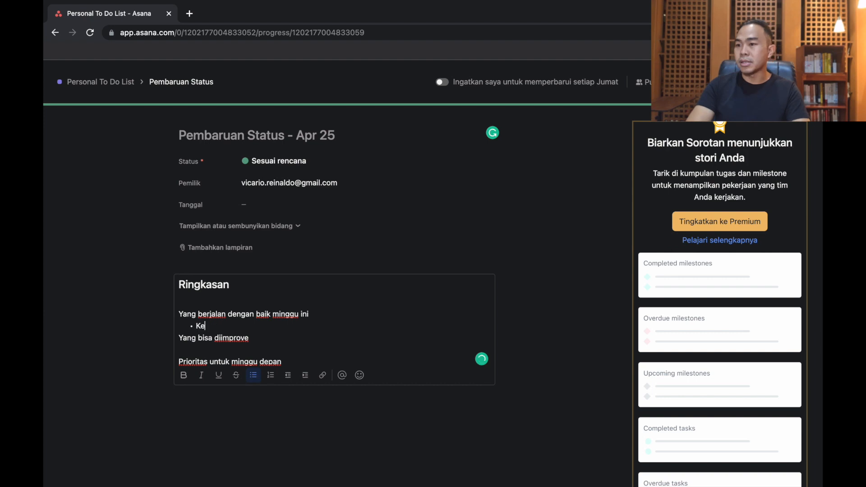
type("rhasil melaksanakan t")
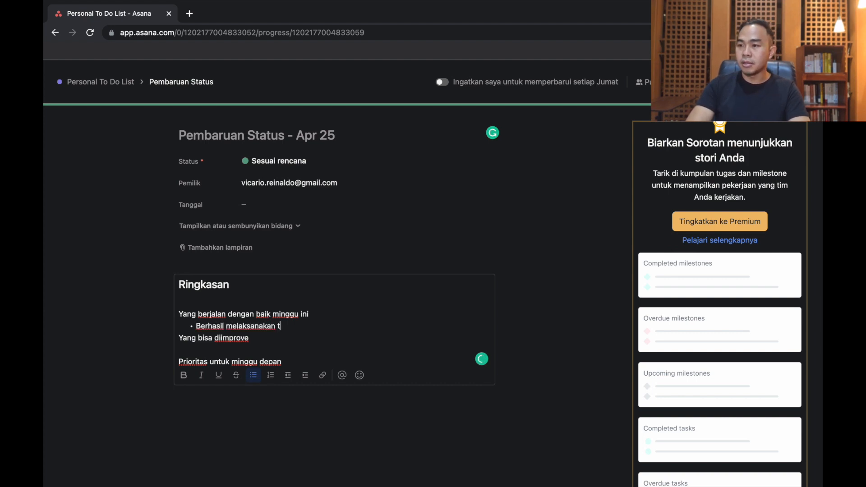
type("raining dan speaking")
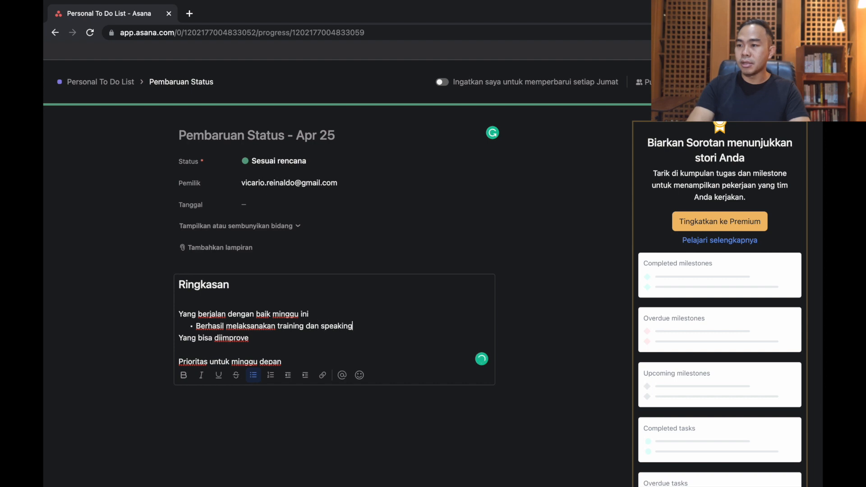
type(" engagement")
key("Return")
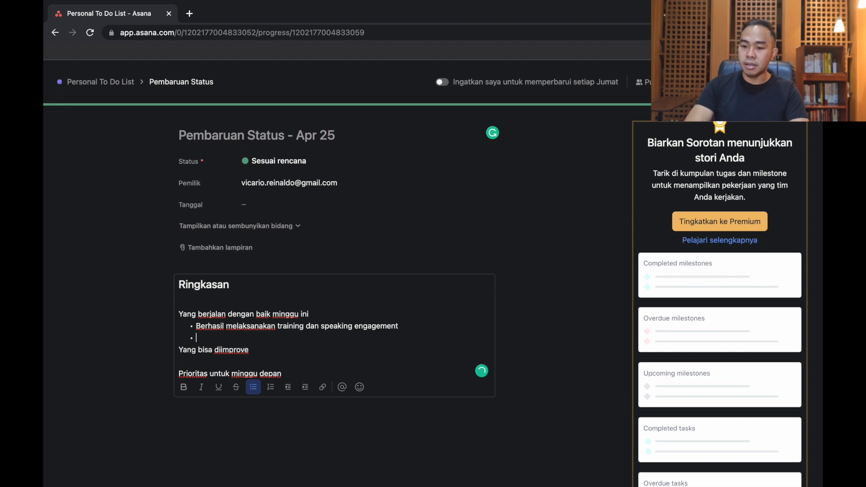
Add a second bullet under the first heading reading "Bisa spend banyak waktu sama Nenek gue di rumah".
type("Bisa sepnd")
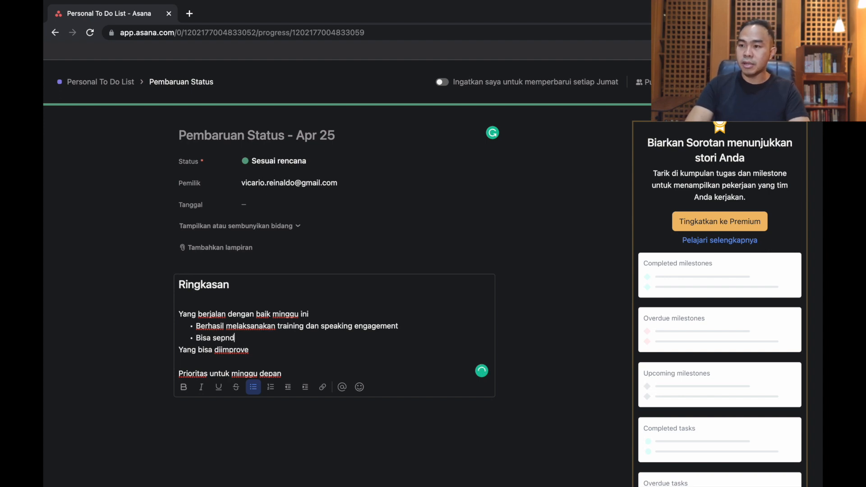
key("BackSpace")
key("BackSpace")
key("BackSpace")
key("BackSpace")
type("pend banyak")
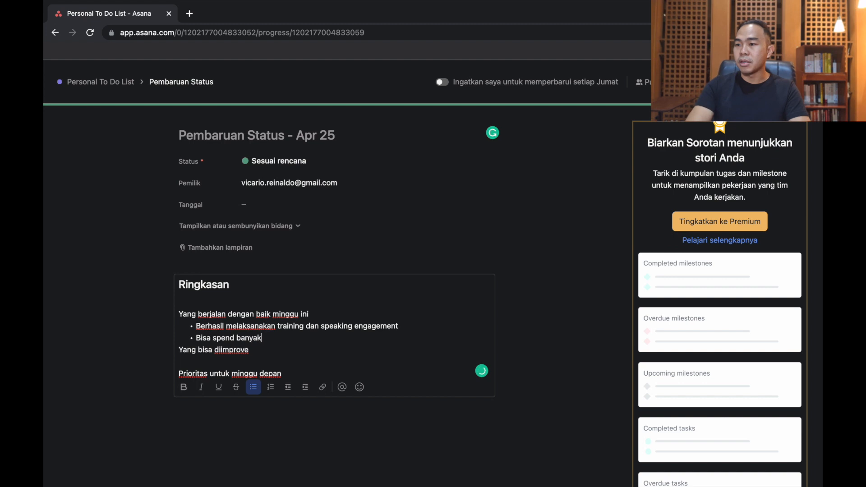
type(" waktu sama Nenek gue di ruma")
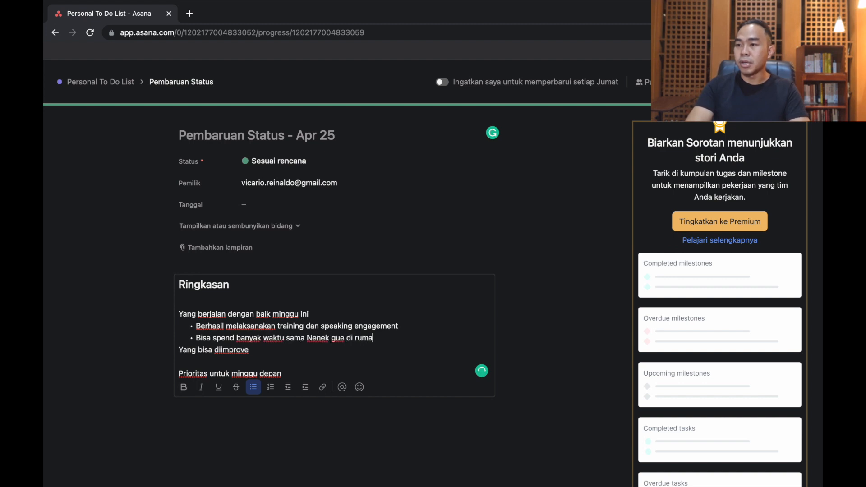
type("h")
key("Return")
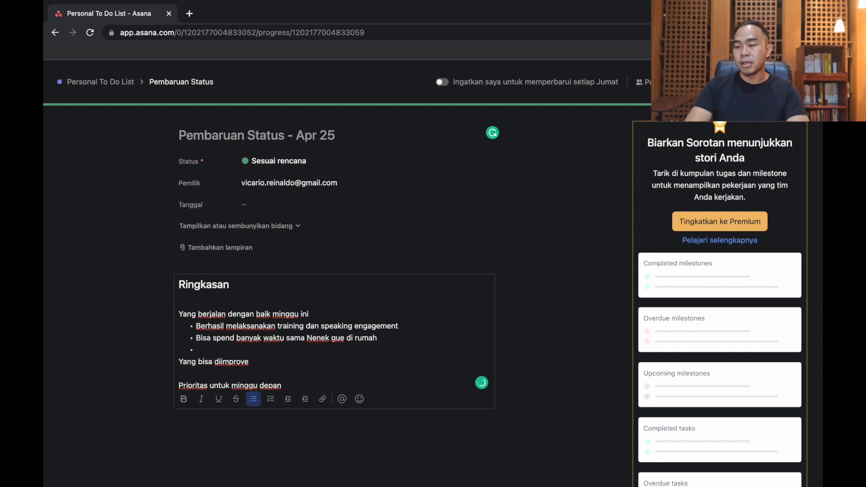
Add a third bullet under the first heading reading "Mulai baca buku Synergy Solution".
type("B")
key("BackSpace")
type("Mu")
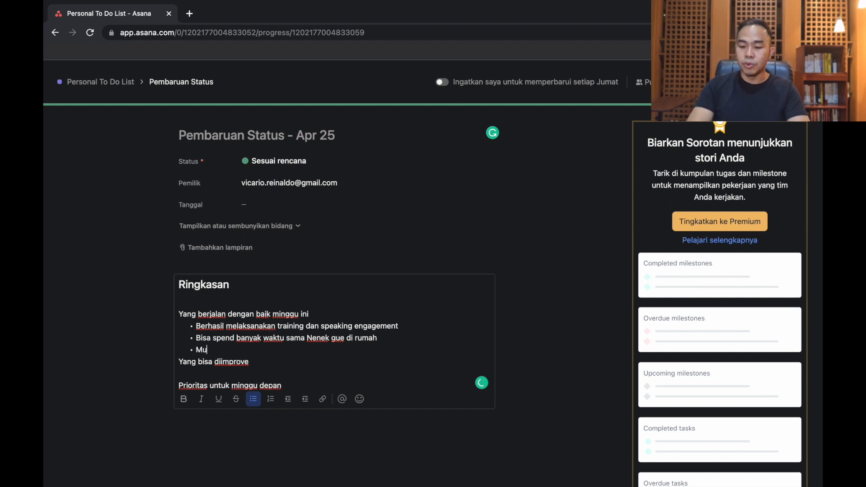
type("lai baca buk")
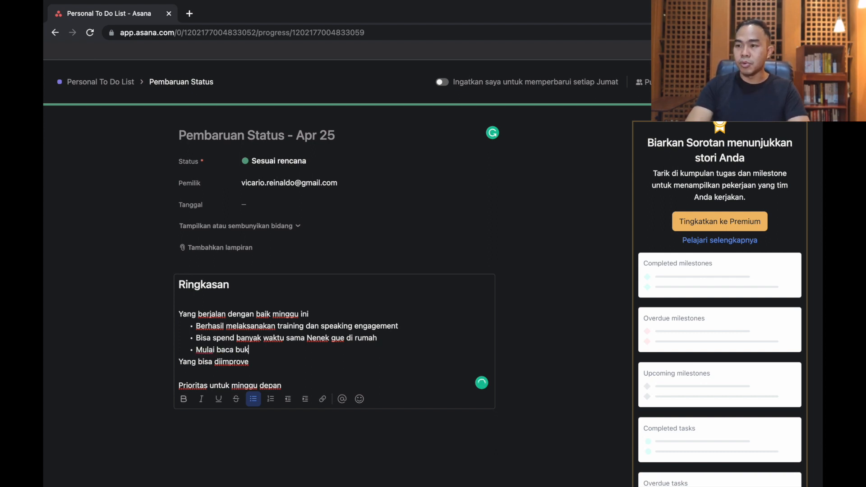
type("u Synergy Solution")
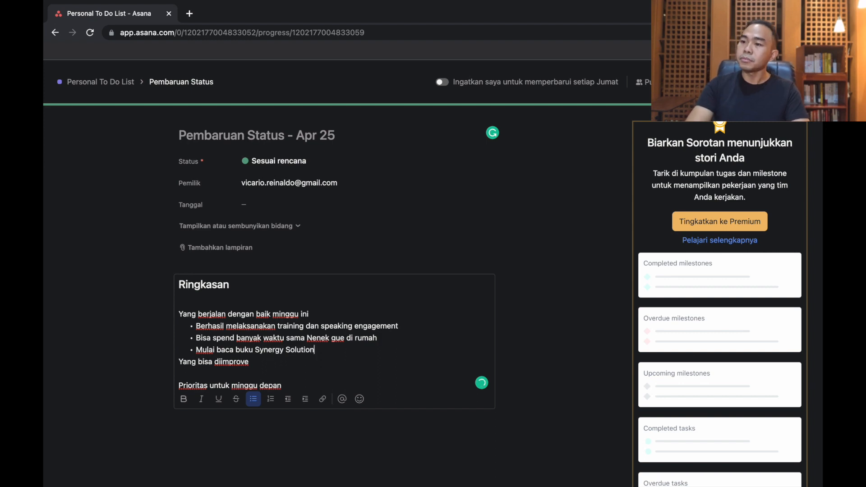
key("Return")
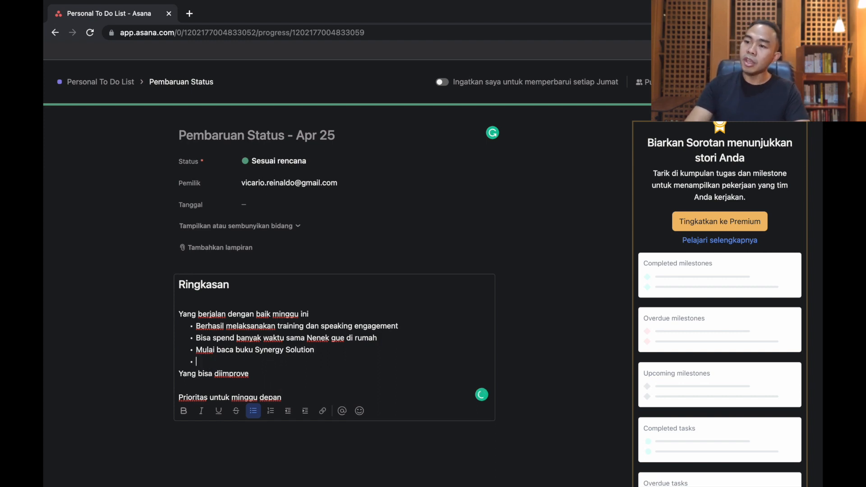
End the first list and start a bulleted list under "Yang bisa diimprove" with the item "Punya jam tidur yang lebih terstruktur".
key("BackSpace")
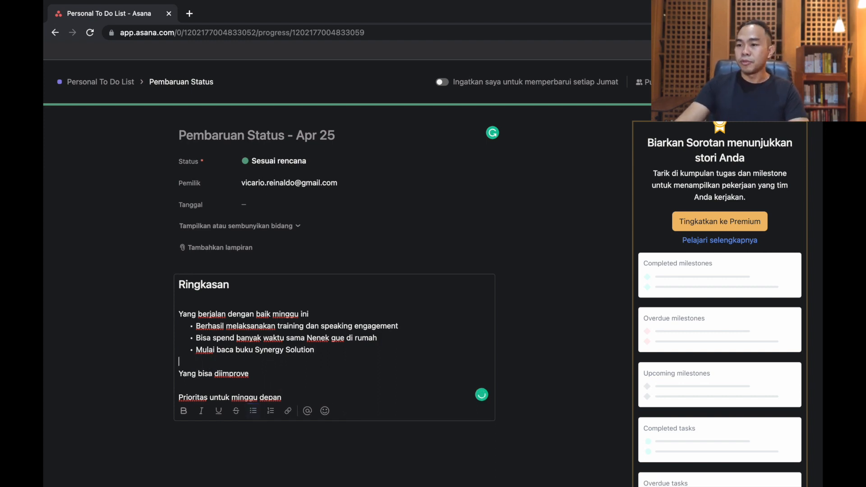
left_click(245, 387)
type("- ")
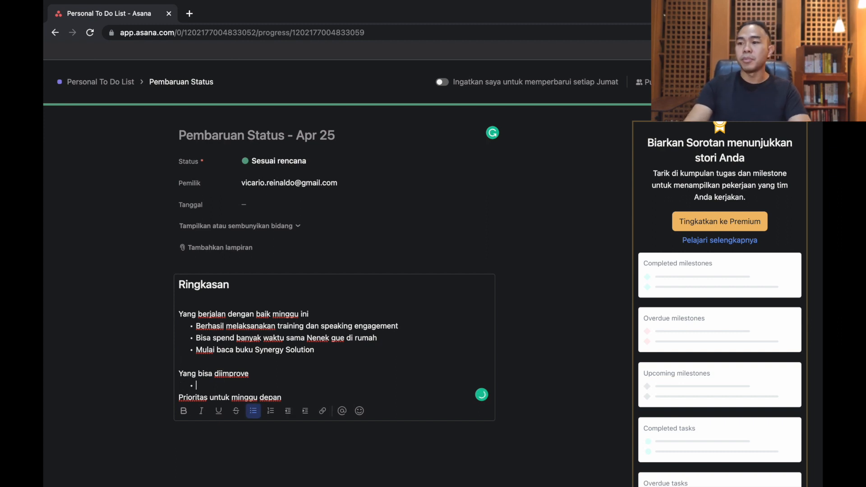
type("Punya jam tidur yang lebih terstr")
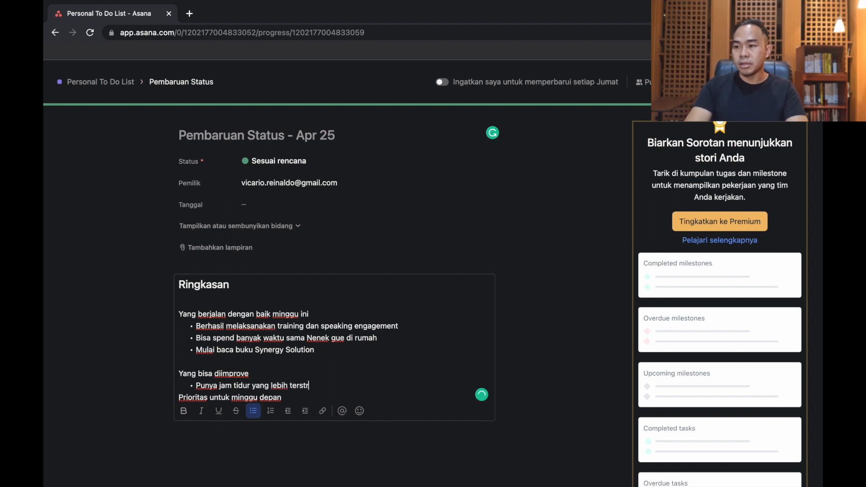
type("uktur")
key("Return")
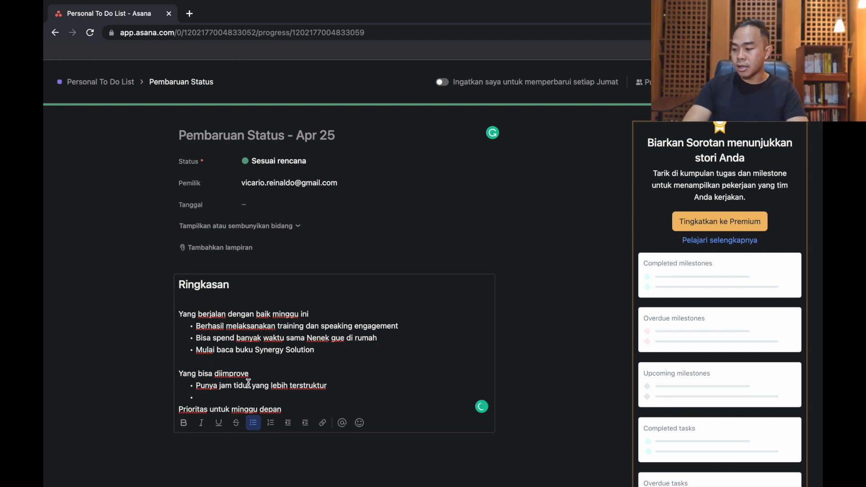
Add the bullets "Merencakan plan gue untuk libur lebaran" and "Make time untuk catch up sama temen temen", and end that list.
type("Merencakan plan gue untuk libur lebar")
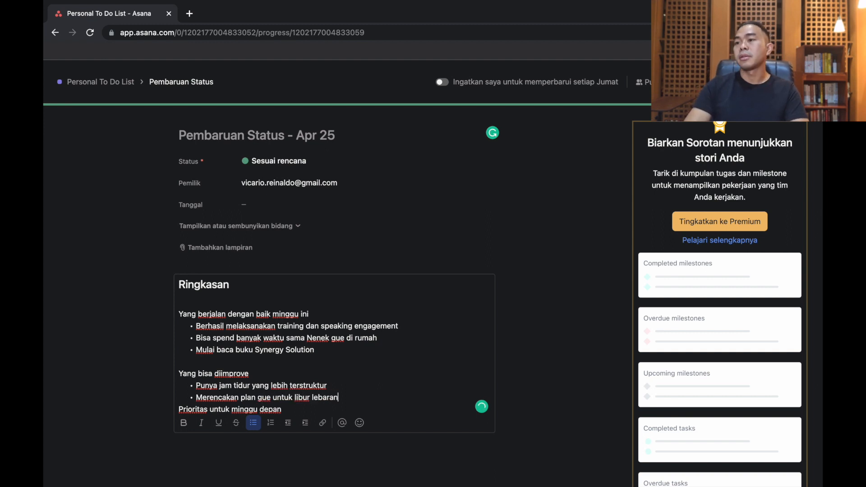
type("an")
key("Return")
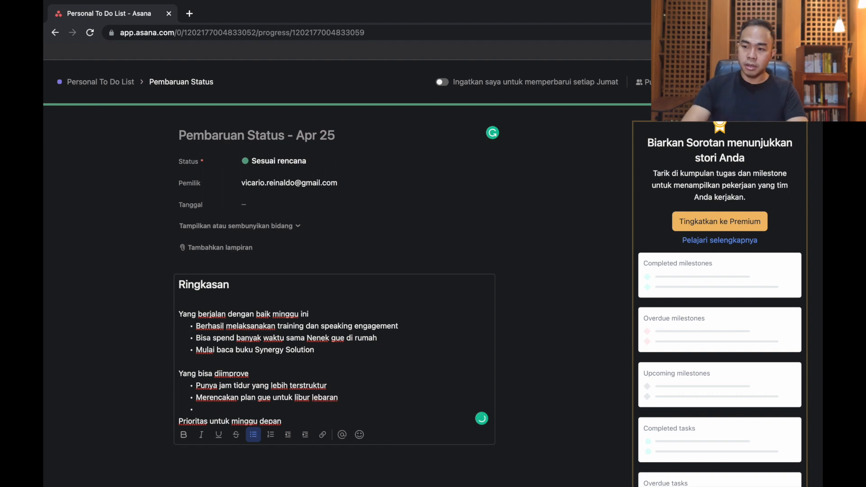
type("Make time untuk d")
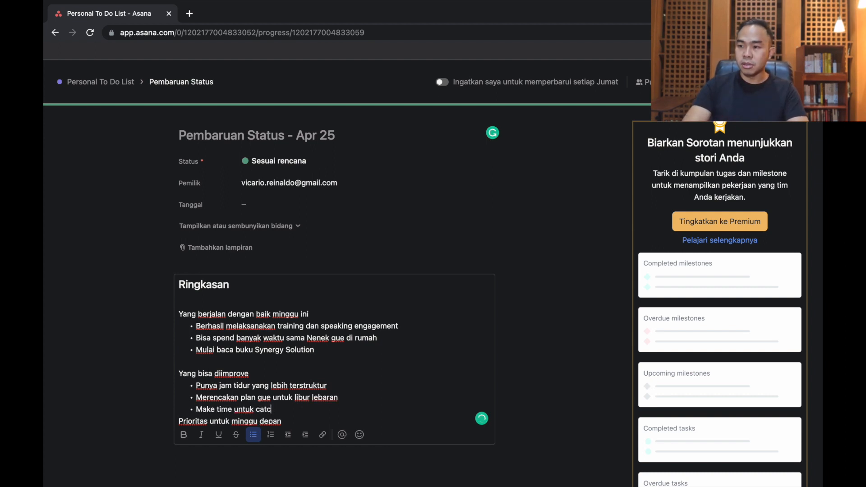
type("atch up sama temen teme")
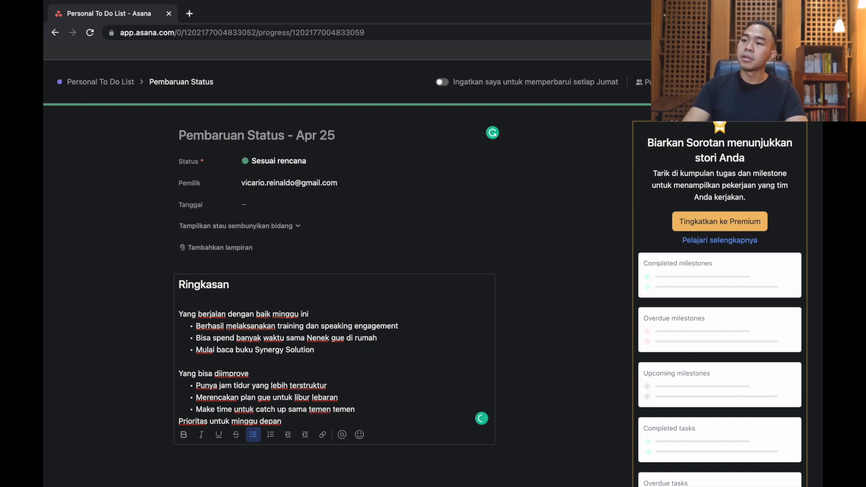
type("n")
key("Return")
key("Return")
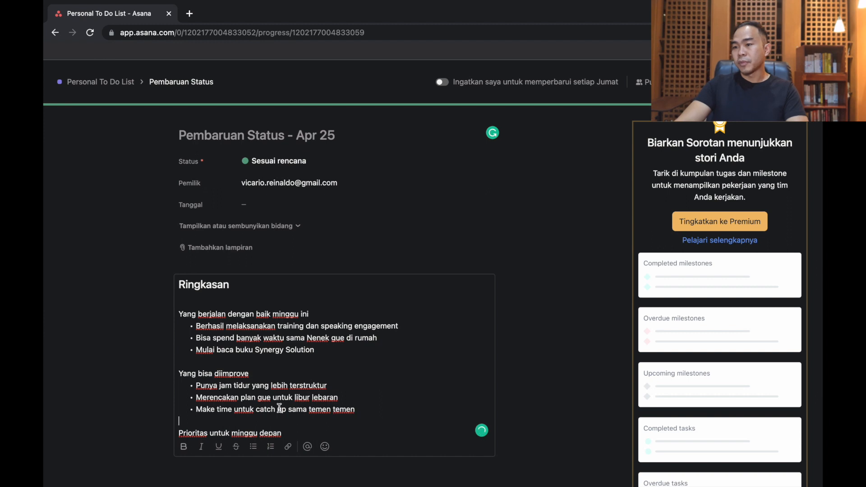
Add bullets under "Prioritas untuk minggu depan": "Benerin jam tidur", "Plan buat libur lebaran" and "Schedule catch up sama temen temen".
key("Return")
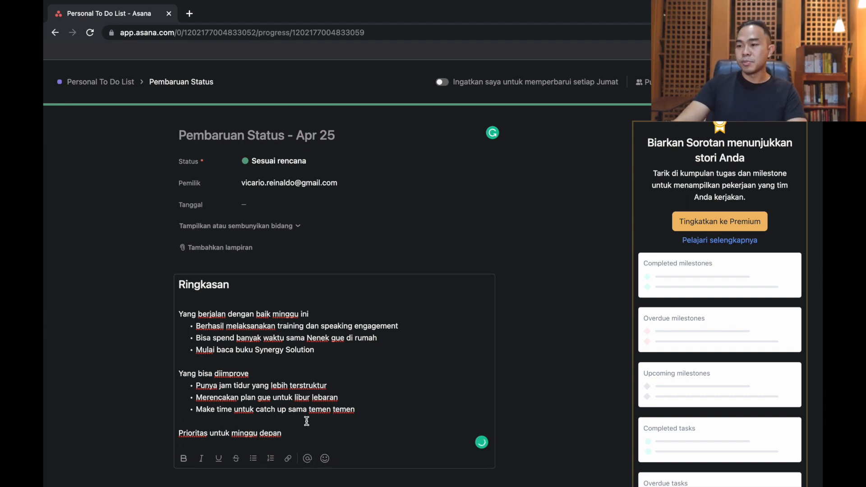
left_click(254, 460)
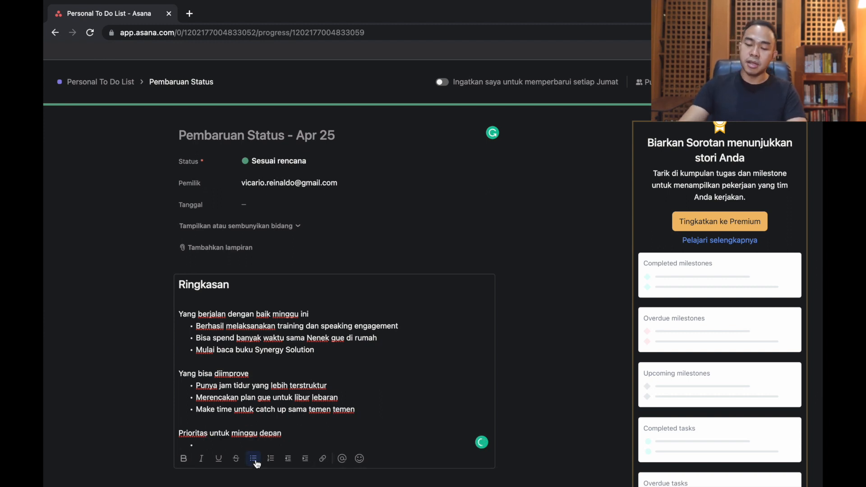
type("Benerin jam tidur")
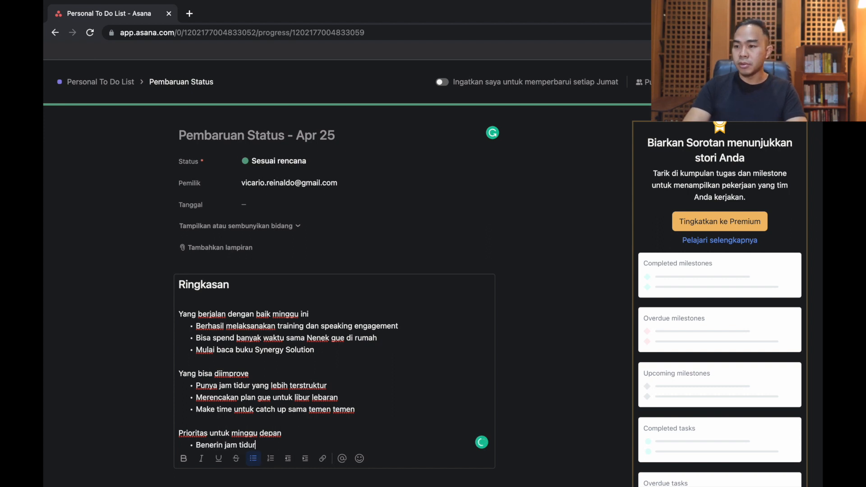
key("Return")
type("Plan buat libur lebaran")
key("Return")
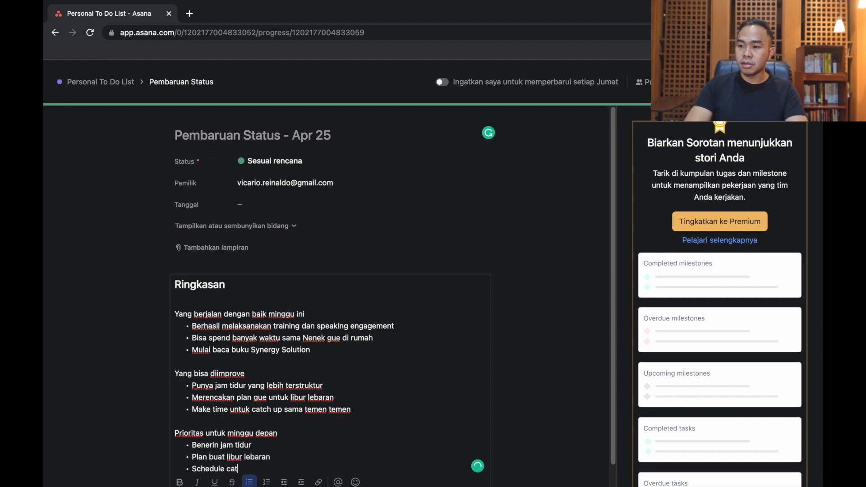
type("Schedule catch up sama temen temen")
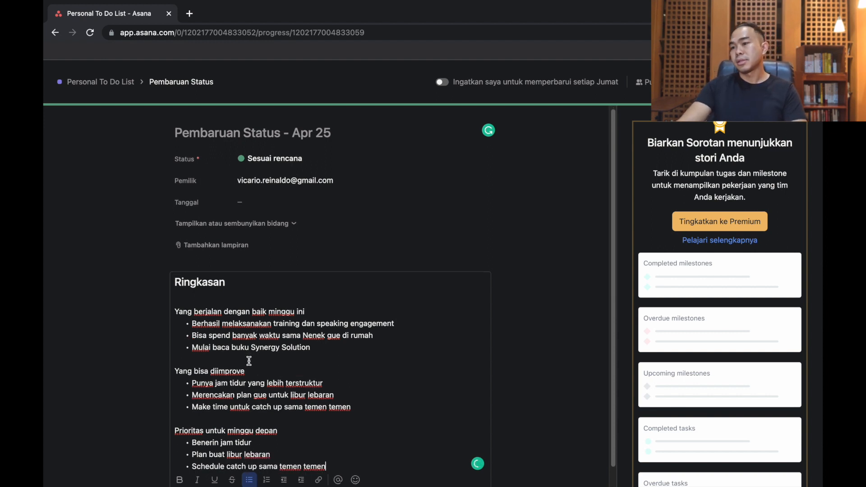
Publish the status update, then view its full text from the project overview and close it again.
scroll(279, 347, "down", 1)
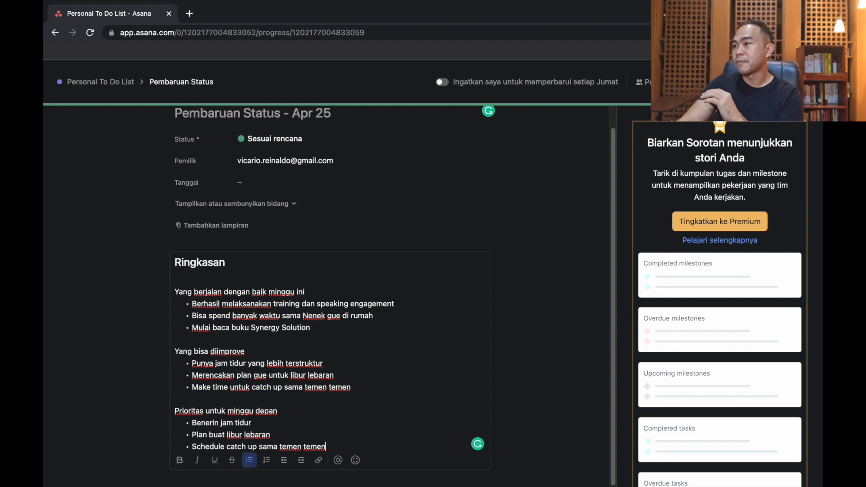
left_click(789, 82)
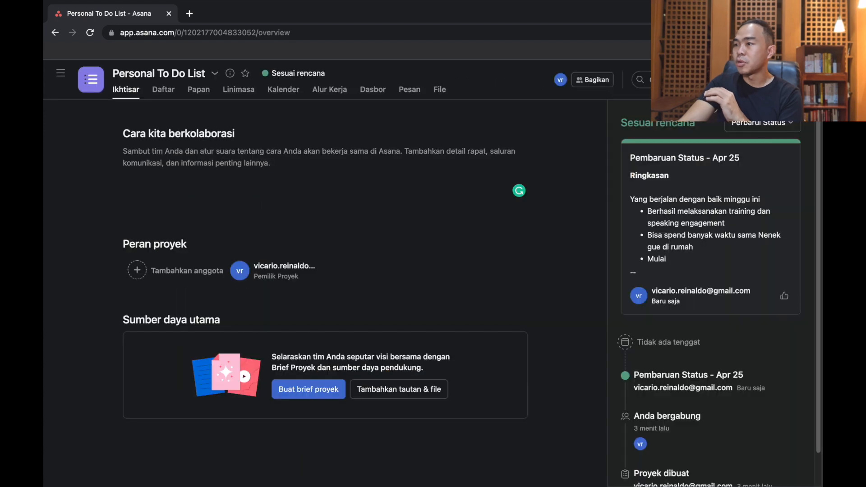
left_click(730, 194)
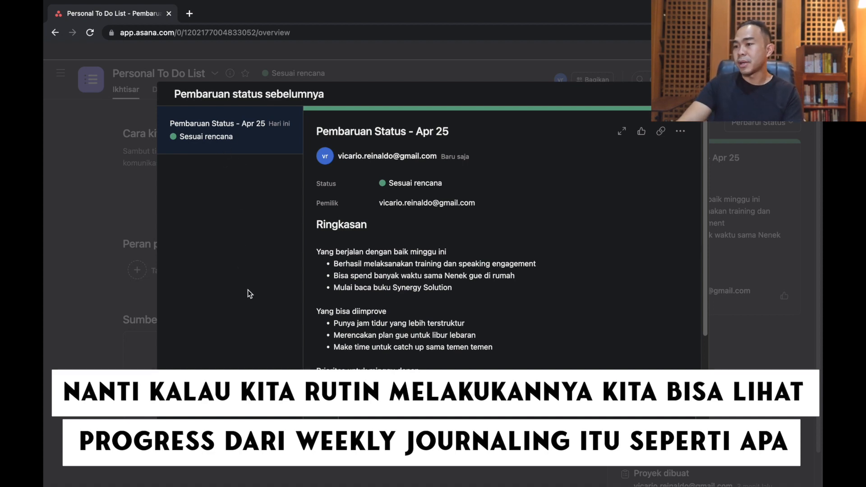
left_click(103, 198)
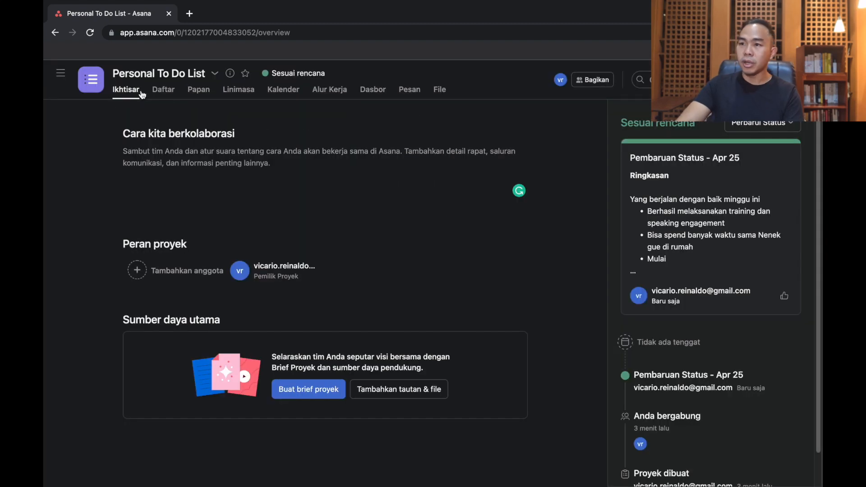
In the project's list view, add the tasks "Script youtube video" and "Shoot youtube video" to the Side Hustle section.
left_click(165, 93)
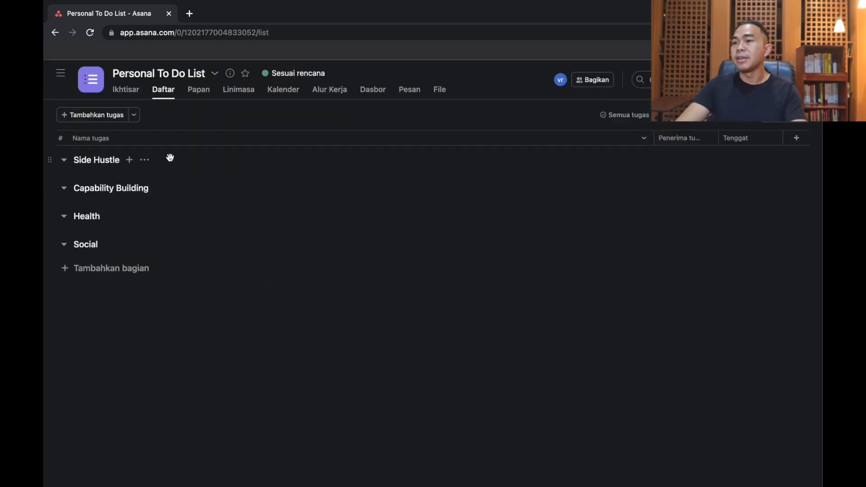
left_click(130, 160)
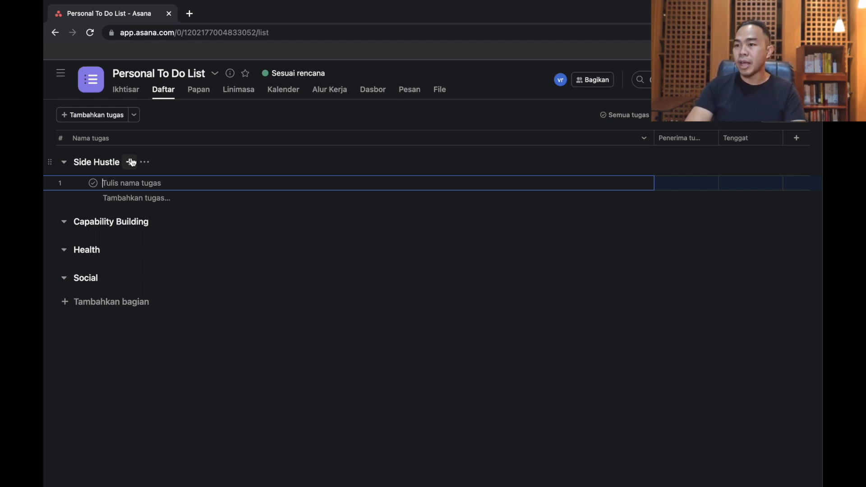
type("Script youtube video")
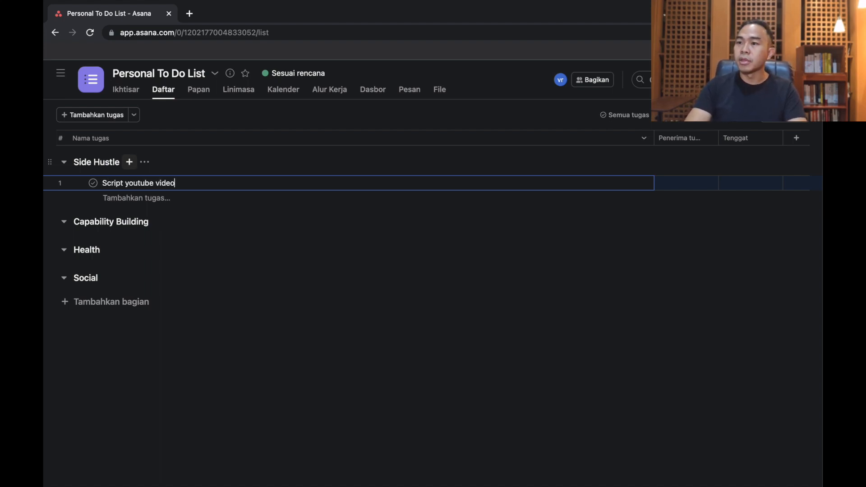
key("Return")
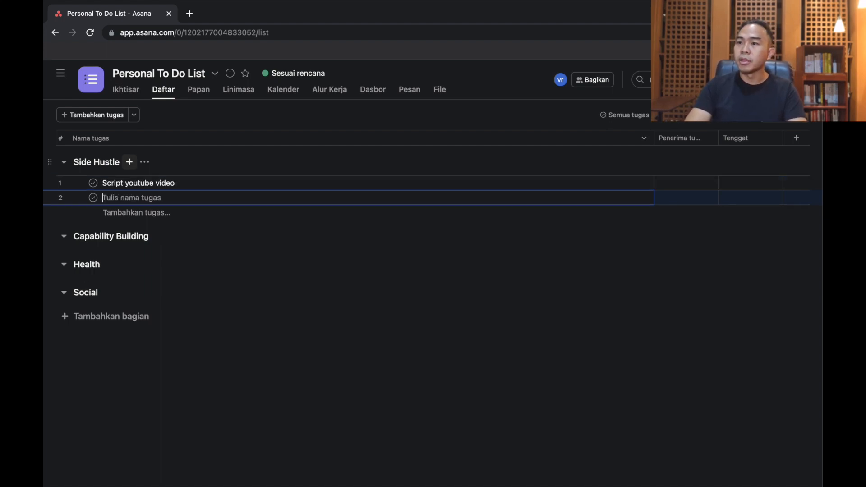
type("Shoot youtube video")
key("Return")
Add the tasks "Create LinkedIn Post" and "Publish Linkedin Post" to the Side Hustle section.
type("Pb")
key("BackSpace")
key("BackSpace")
type("Create LinkedIn")
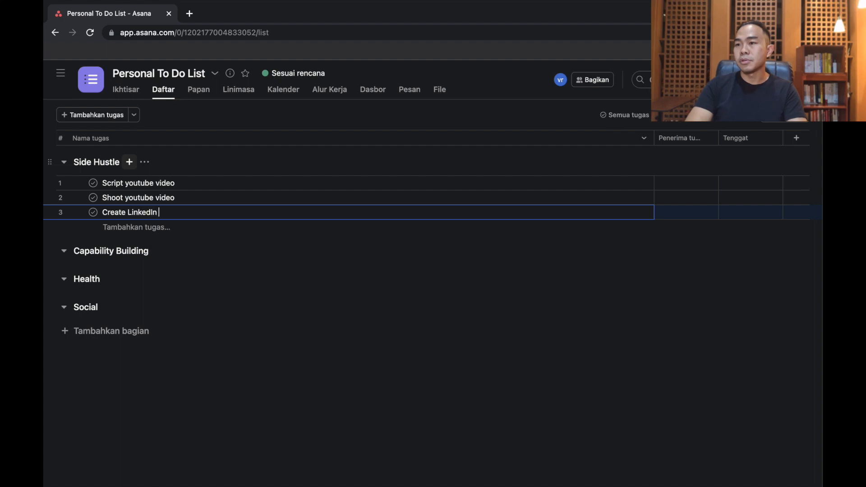
type("ost")
key("Return")
type("Publsih")
key("BackSpace")
key("BackSpace")
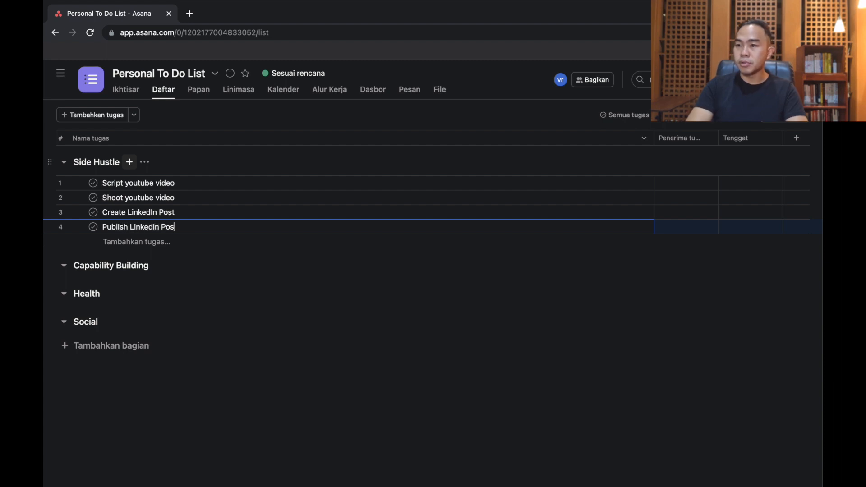
Add the task "Create Twitter Thread 1" and duplicate its name into a new task reworded as "Publish Twitter Thread 1".
key("Return")
type("Create Twitter Thread 1")
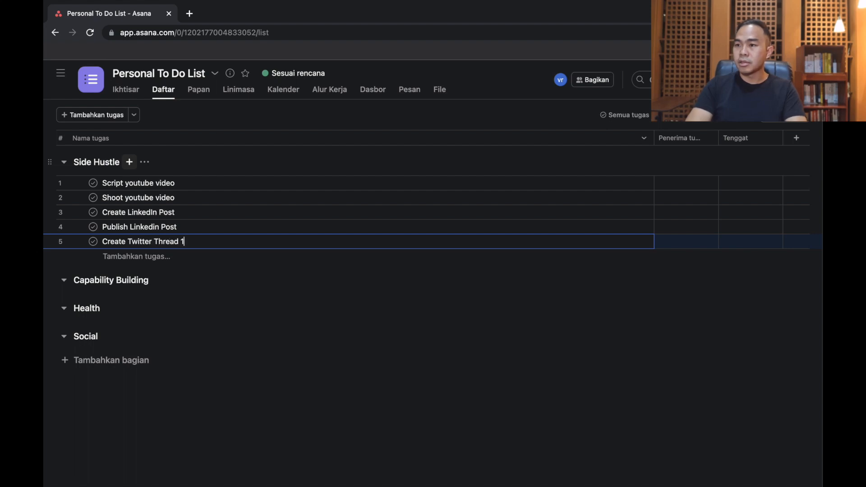
key("ctrl+a")
key("ctrl+c")
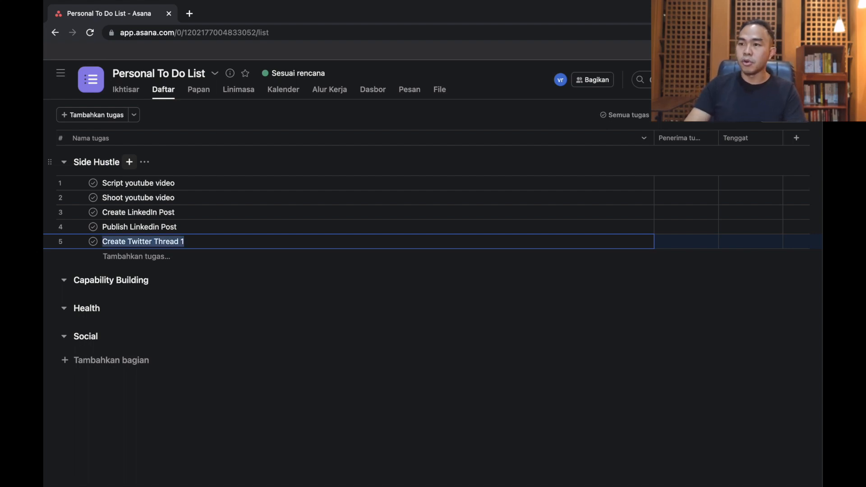
left_click(193, 242)
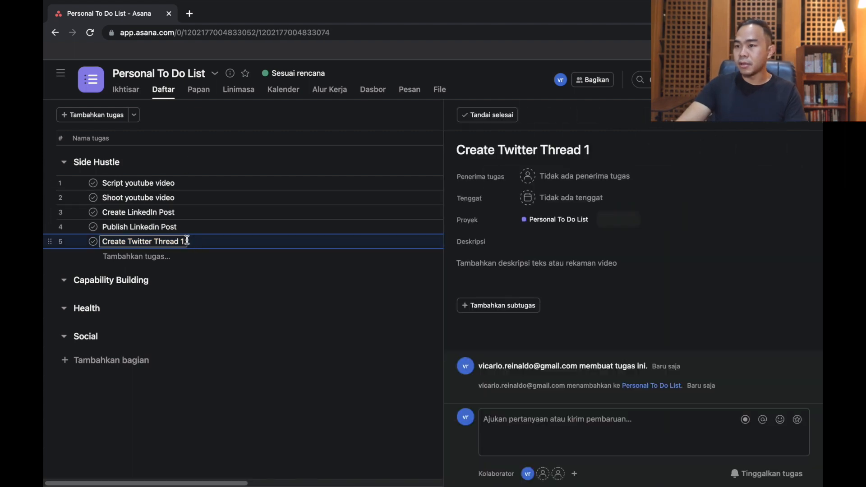
key("Return")
key("ctrl+v")
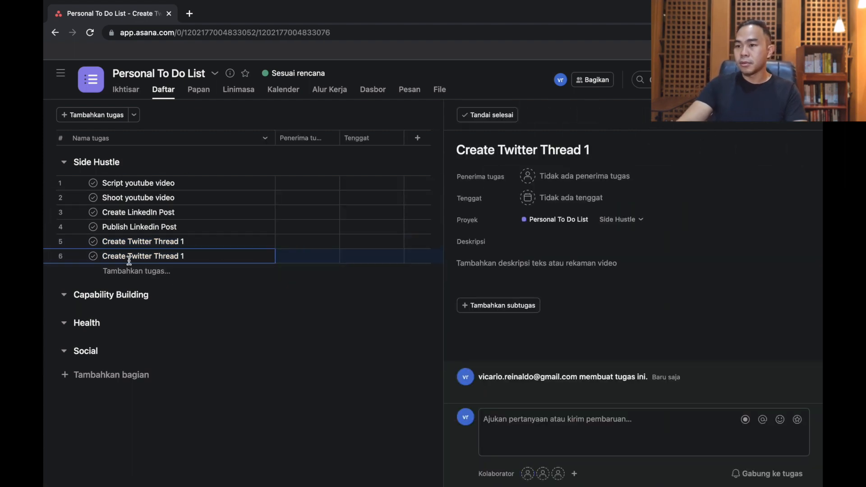
double_click(126, 255)
type("Publish")
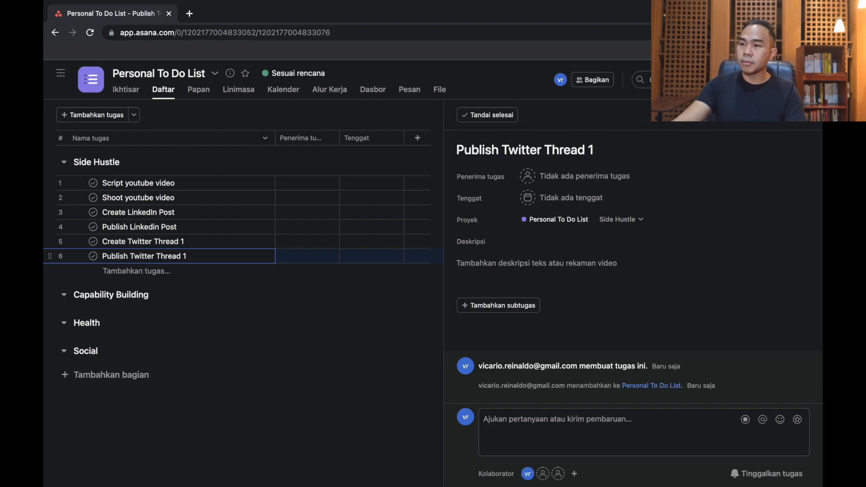
Add the tasks "Create Twitter Thread 2" and "Publish Twitter Thread 2" below the first Twitter thread pair.
left_click(284, 272)
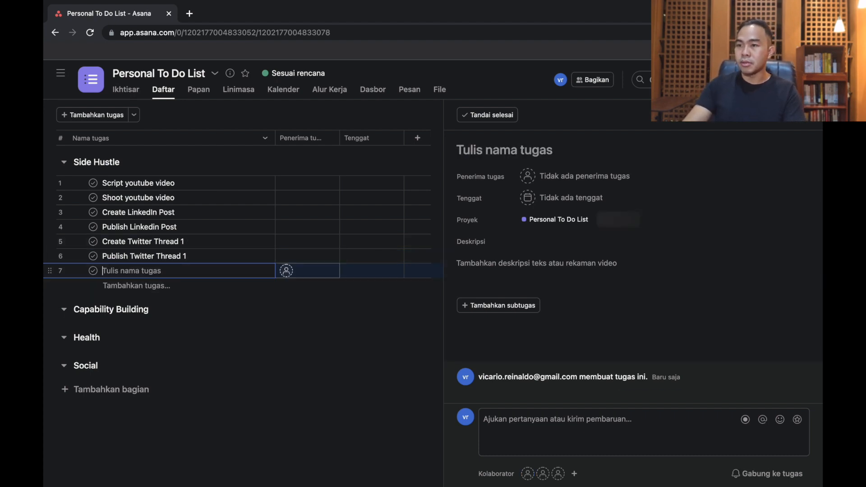
key("ctrl+v")
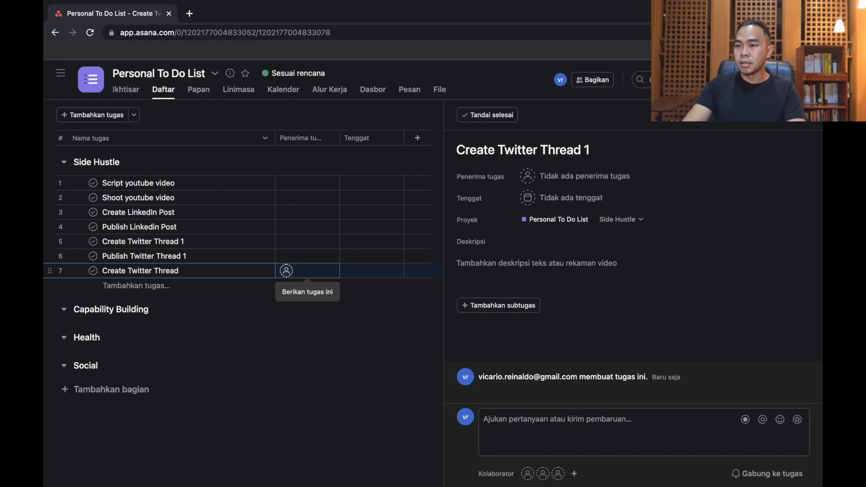
key("Return")
type("Publish Twitter")
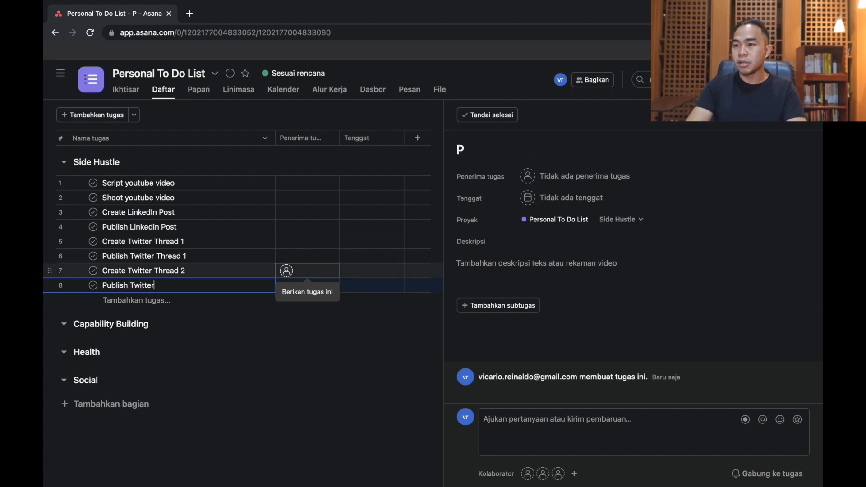
type("hread 2")
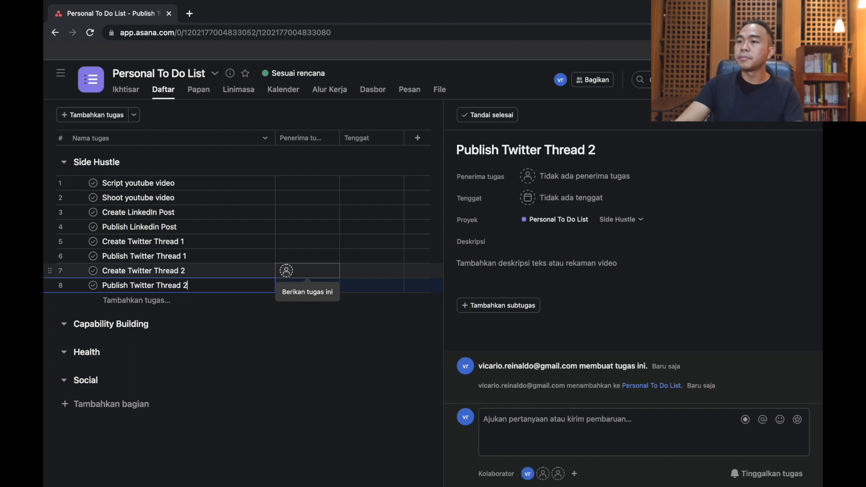
Add the tasks "Create Twitter Thread 3" and another "Publish Twitter Thread 1" at the end of the Side Hustle section.
key("Return")
key("ctrl+v")
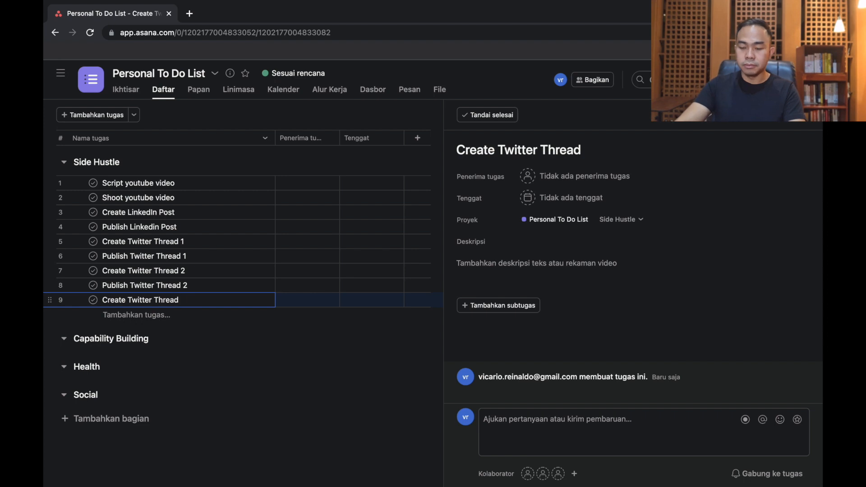
key("Return")
key("ctrl+v")
left_click_drag(125, 315, 107, 316)
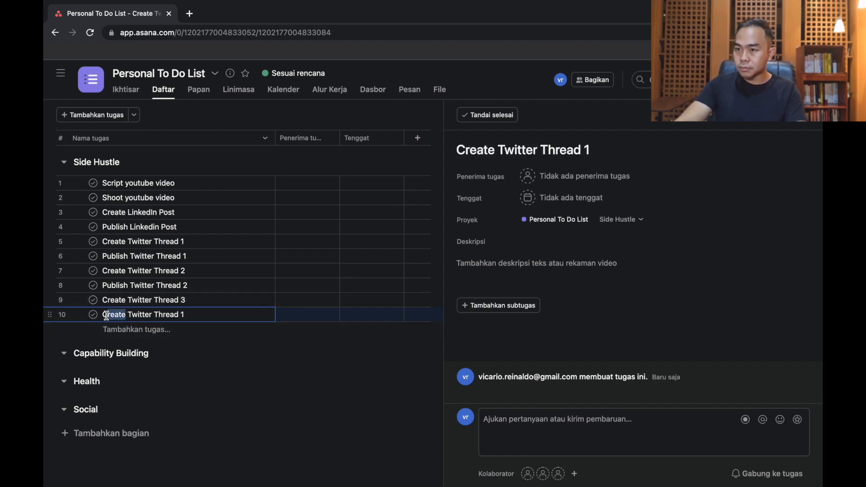
type("Publish")
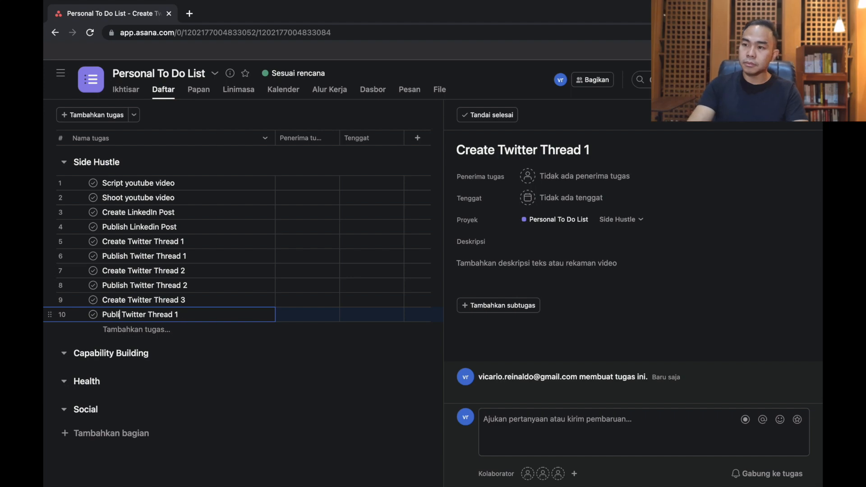
Add the task "Discovery call with potential partner" at the end of the Side Hustle section.
key("Return")
type("Dl")
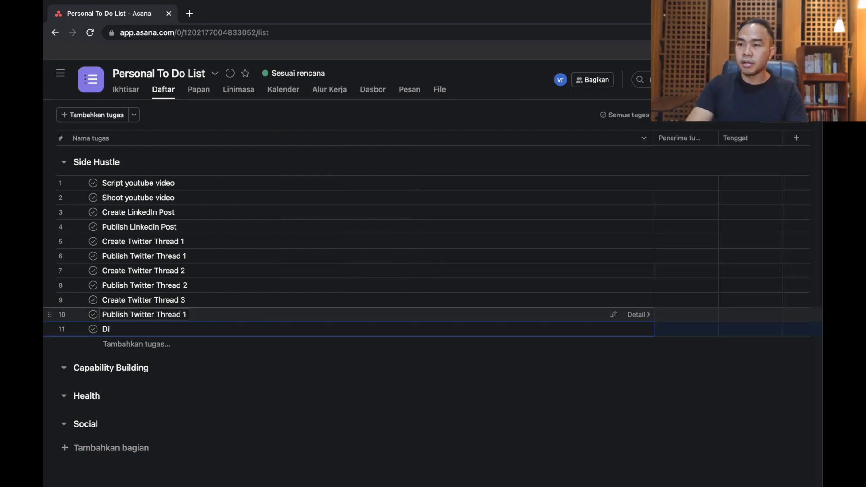
type("scovery")
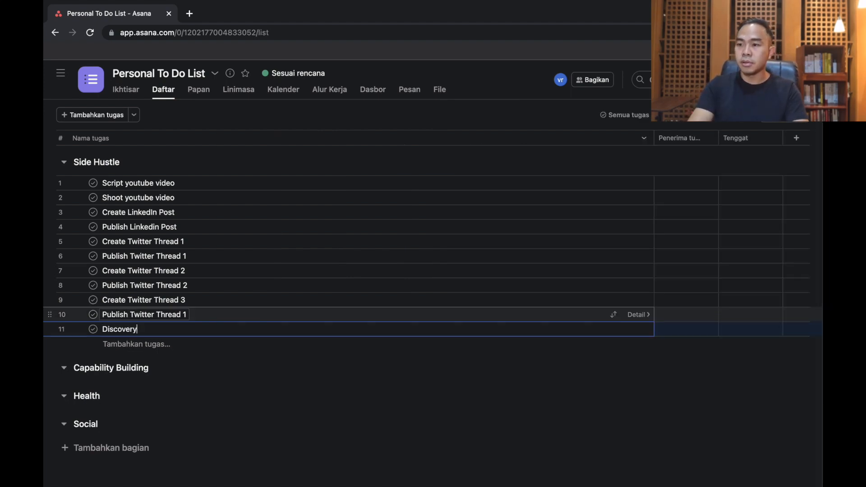
type(" call with p")
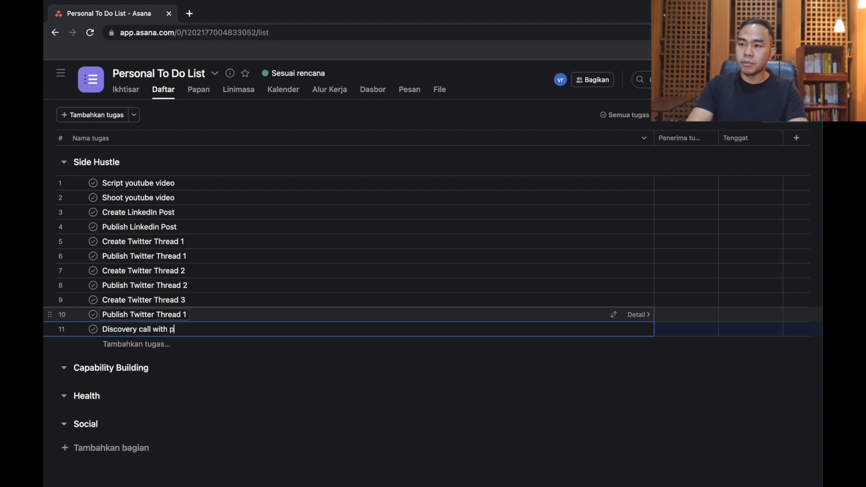
type("otential partner")
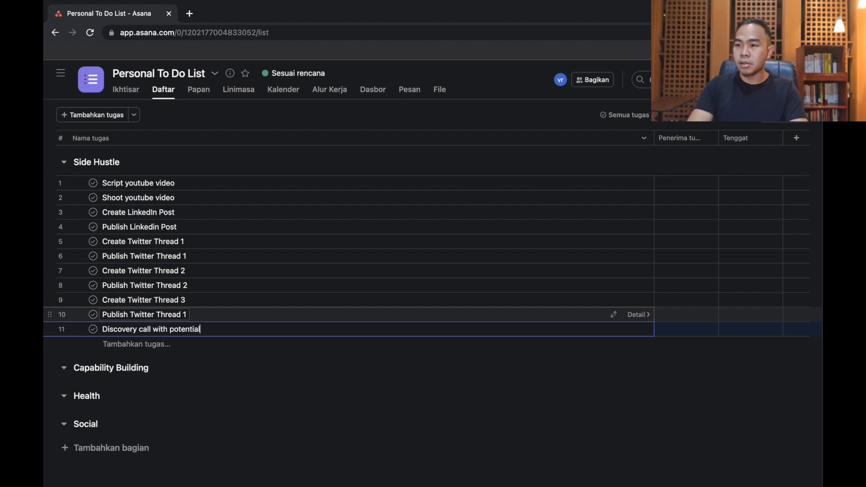
Assign the discovery call task and all the Twitter thread tasks in Side Hustle to your own account.
left_click(670, 329)
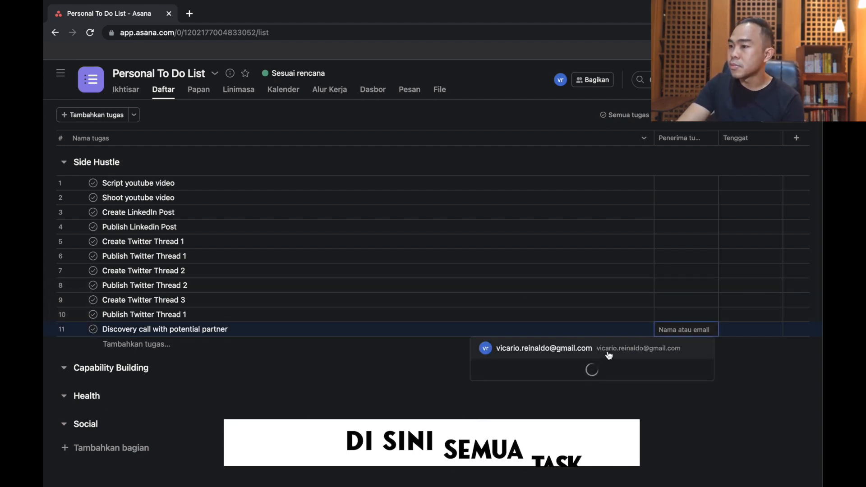
key("Return")
left_click(663, 315)
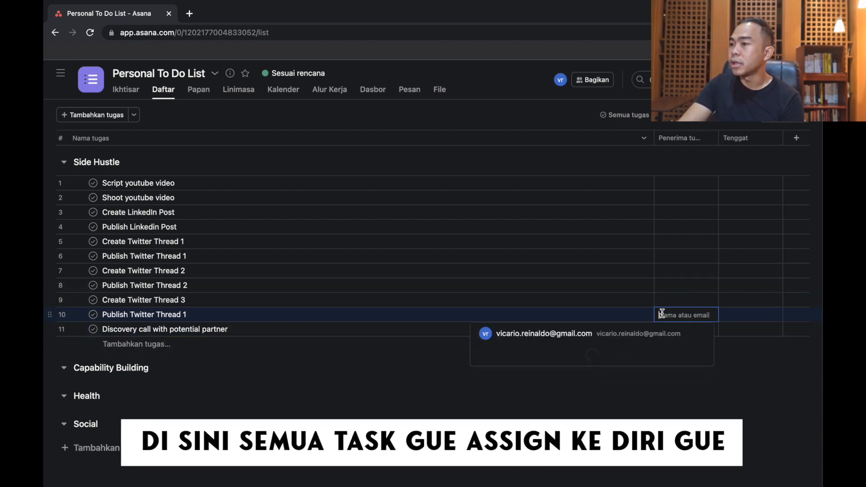
left_click(662, 332)
left_click(664, 286)
left_click(664, 303)
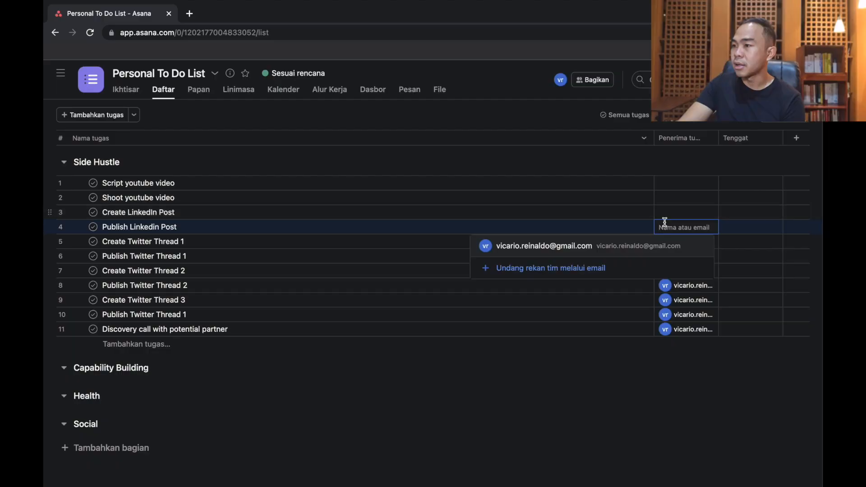
Assign the two LinkedIn post tasks and the two YouTube video tasks to your own account.
key("Return")
left_click(665, 212)
left_click(661, 228)
left_click(665, 198)
left_click(660, 217)
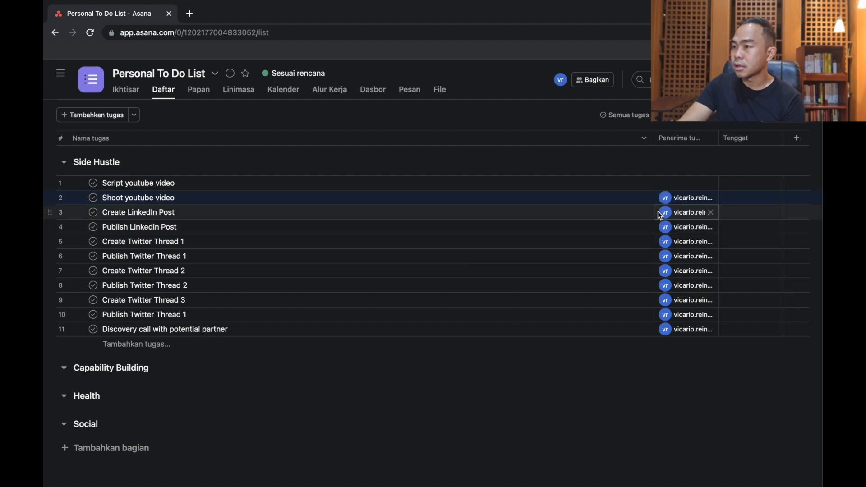
left_click(666, 184)
left_click(663, 201)
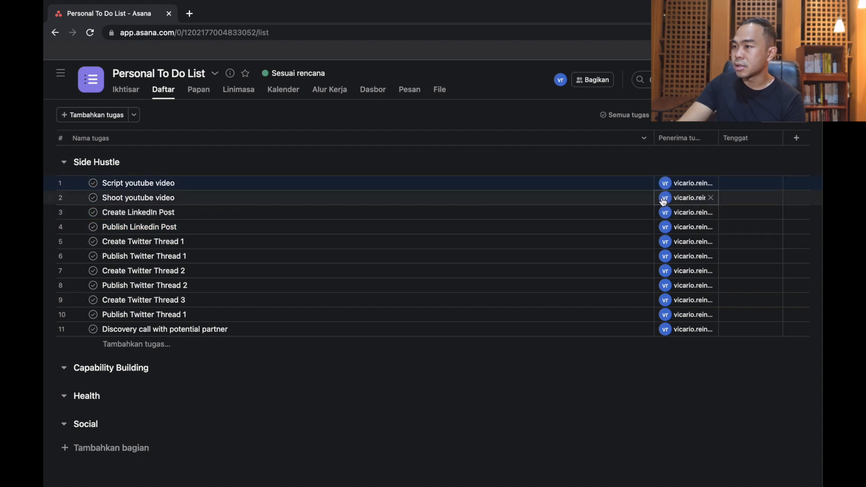
Set the due dates of "Script youtube video" and "Shoot youtube video" to April 25, 2022.
left_click(731, 182)
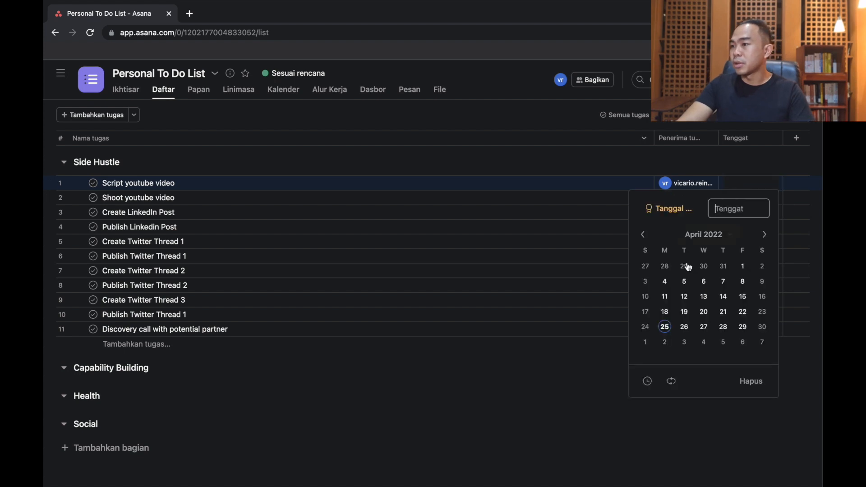
left_click(664, 328)
left_click(731, 173)
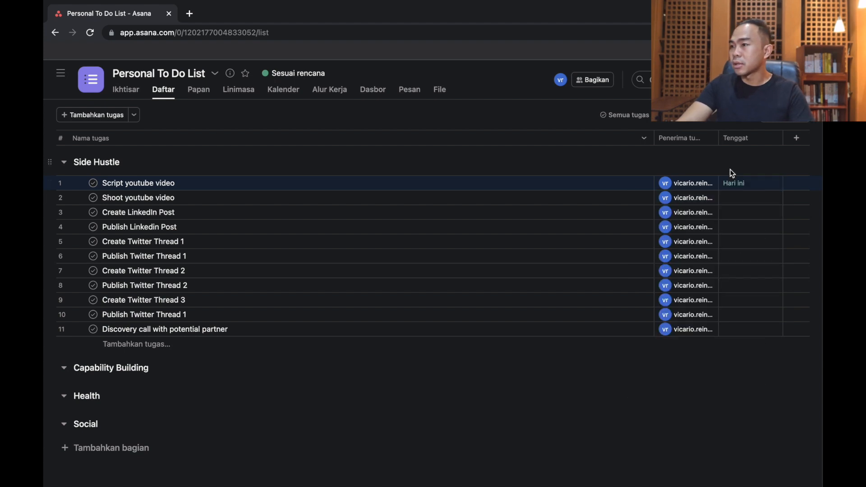
left_click(727, 199)
left_click(664, 342)
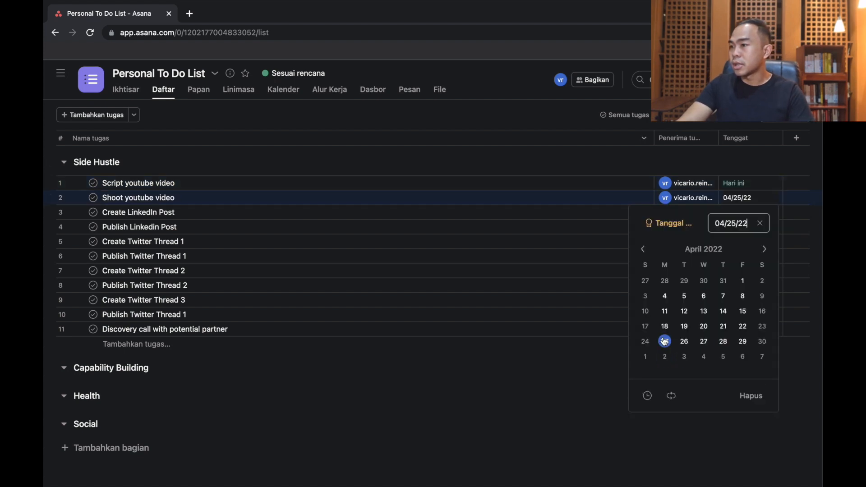
left_click(764, 169)
Set "Create LinkedIn Post" due on April 26, 2022 and "Publish Linkedin Post" due on April 27, 2022.
left_click(730, 213)
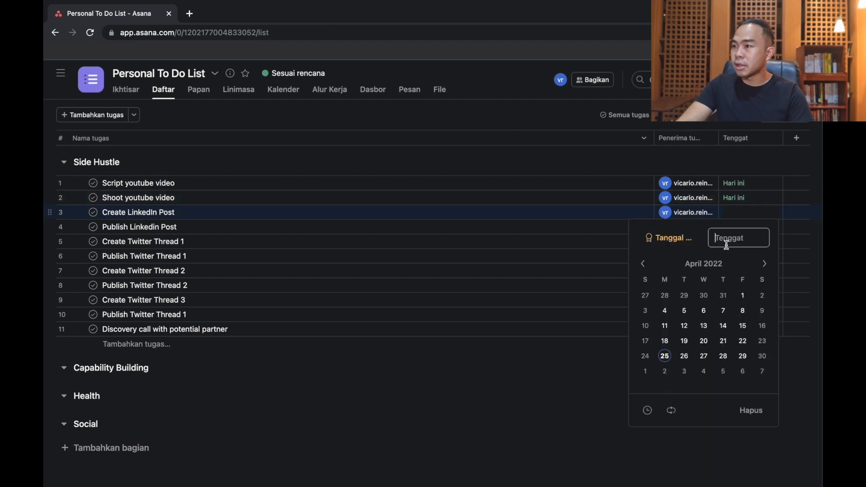
left_click(683, 356)
left_click(779, 165)
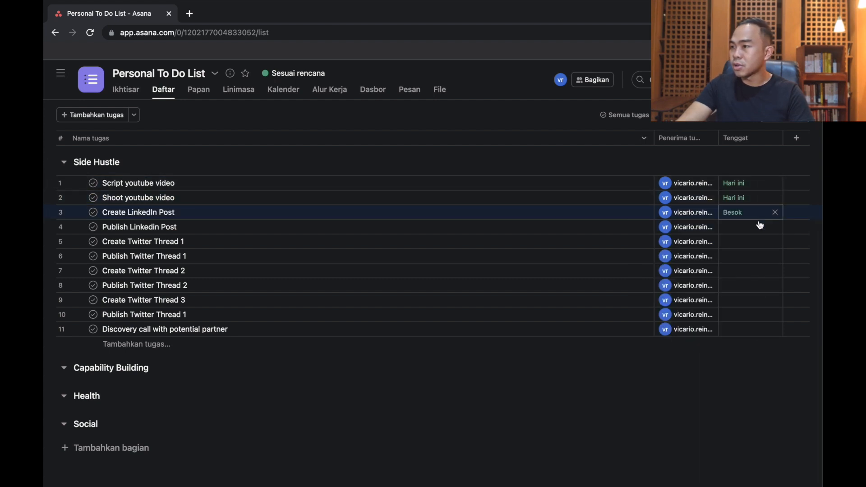
left_click(730, 226)
left_click(703, 371)
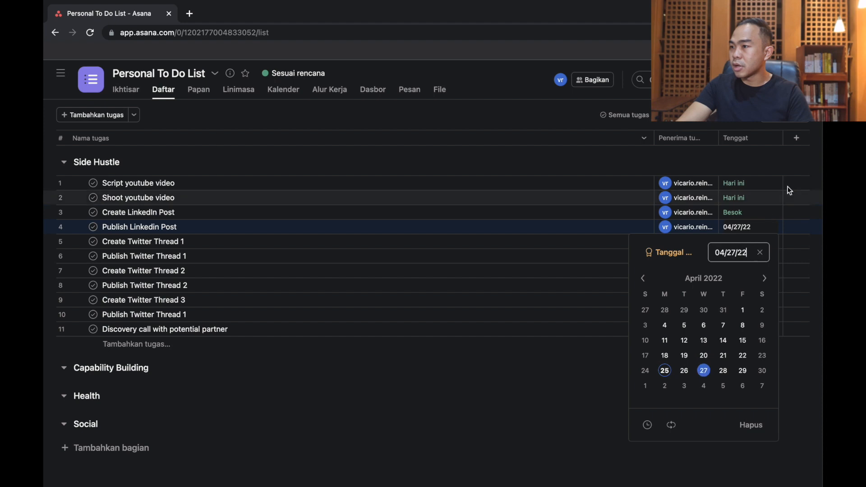
left_click(799, 167)
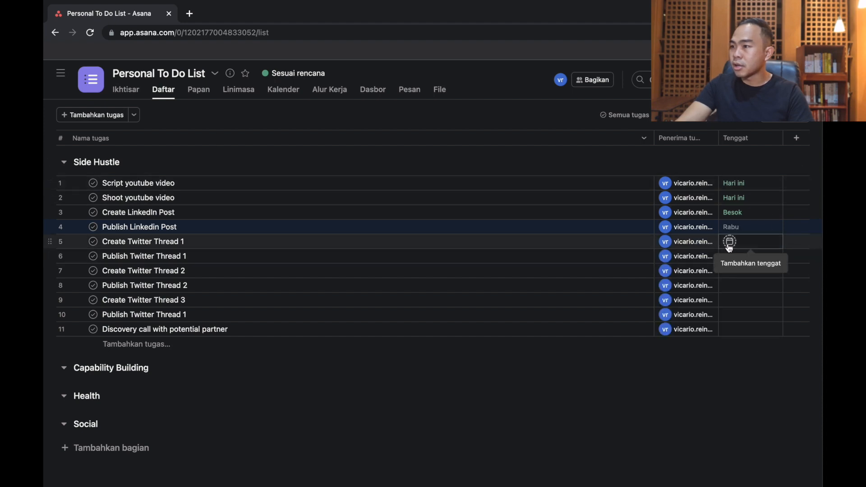
Set the due dates of "Create Twitter Thread 1" and the "Publish Twitter Thread 1" directly below it to April 26, 2022.
left_click(728, 241)
left_click(684, 385)
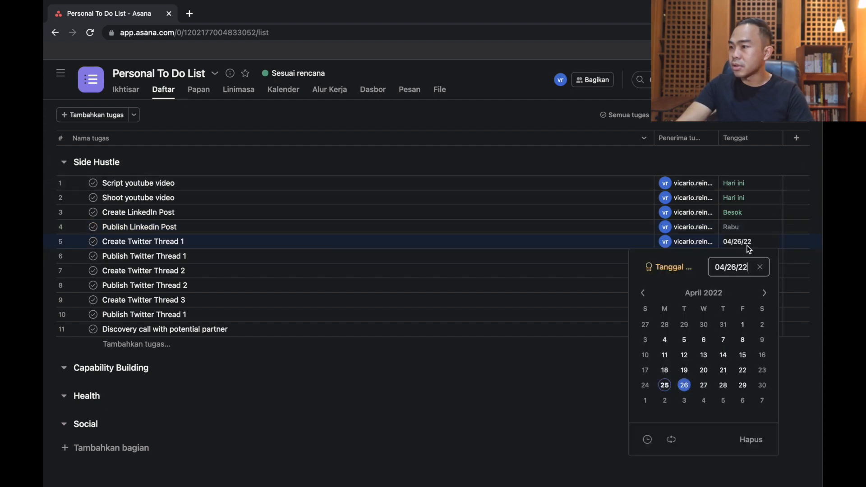
left_click(804, 256)
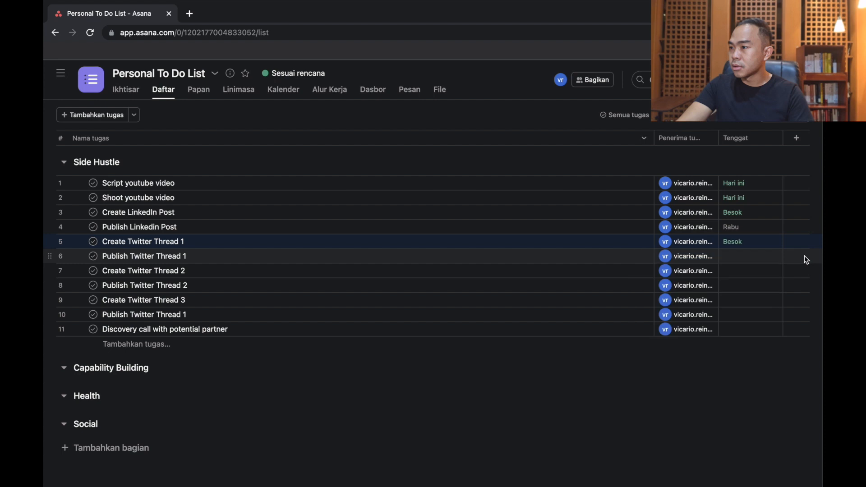
left_click(728, 256)
left_click(684, 399)
left_click(775, 165)
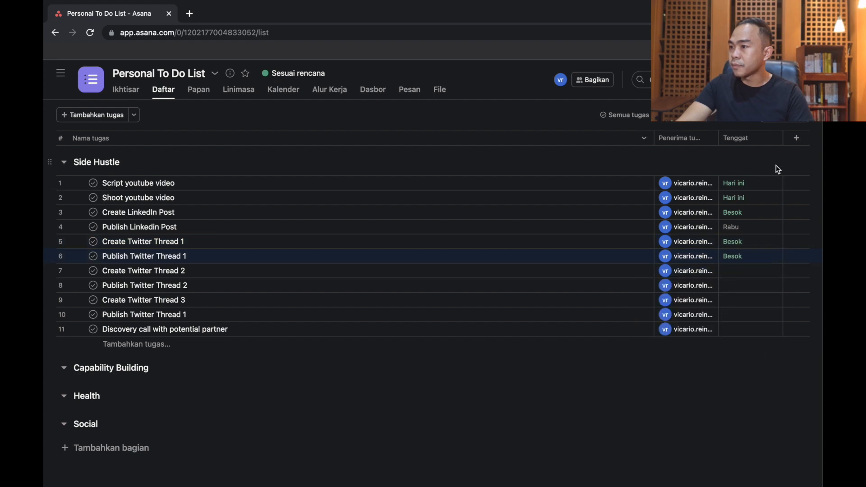
Set the due dates of "Create Twitter Thread 2" and "Publish Twitter Thread 2" to April 28, 2022.
left_click(729, 271)
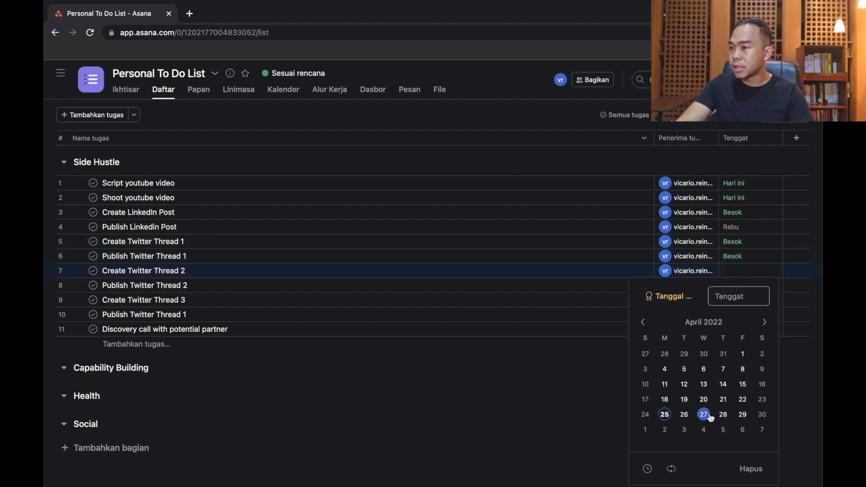
left_click(723, 415)
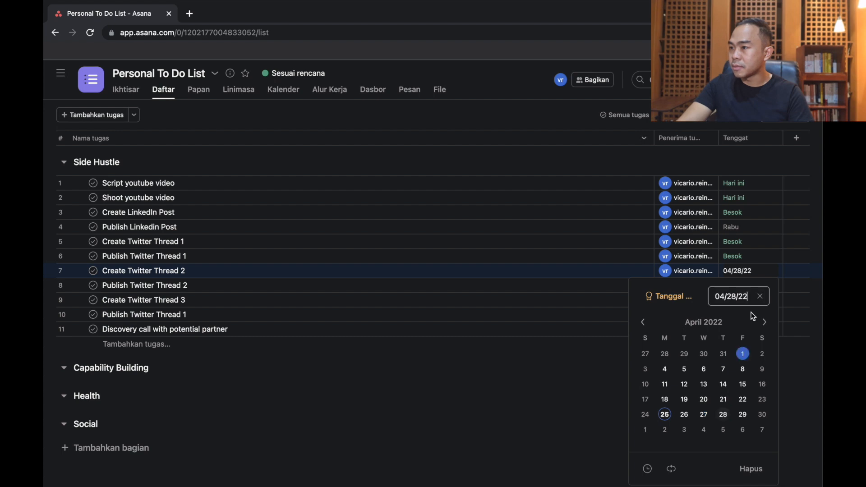
left_click(781, 163)
left_click(732, 284)
left_click(722, 207)
left_click(732, 363)
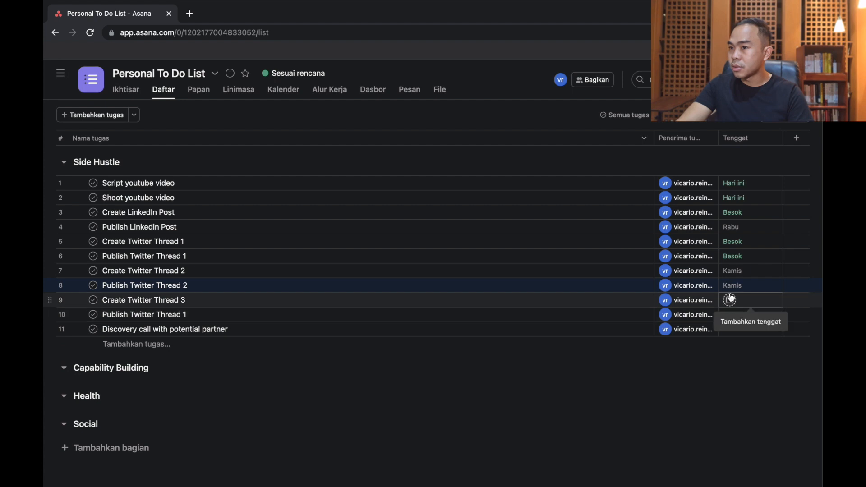
Set the due dates of "Create Twitter Thread 3" and the publish task directly below it to April 30, 2022.
left_click(730, 299)
left_click(757, 225)
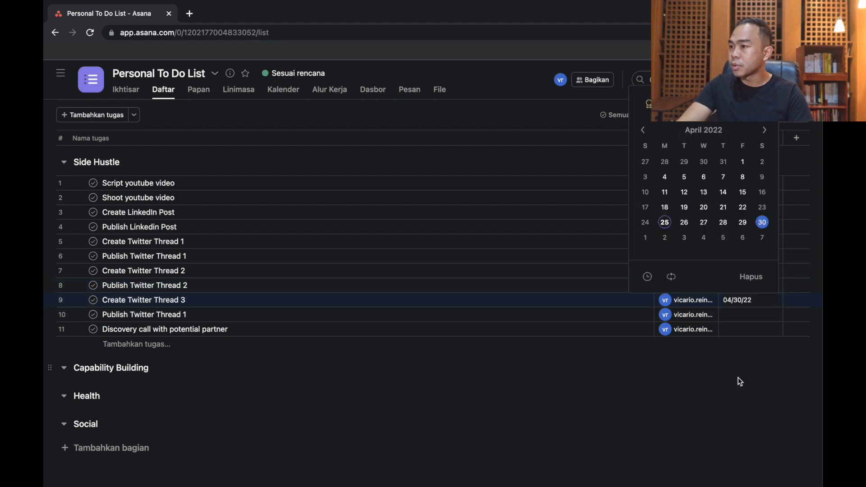
left_click(737, 378)
left_click(730, 316)
left_click(763, 237)
Set the due date of "Discovery call with potential partner" to April 28, 2022.
left_click(729, 330)
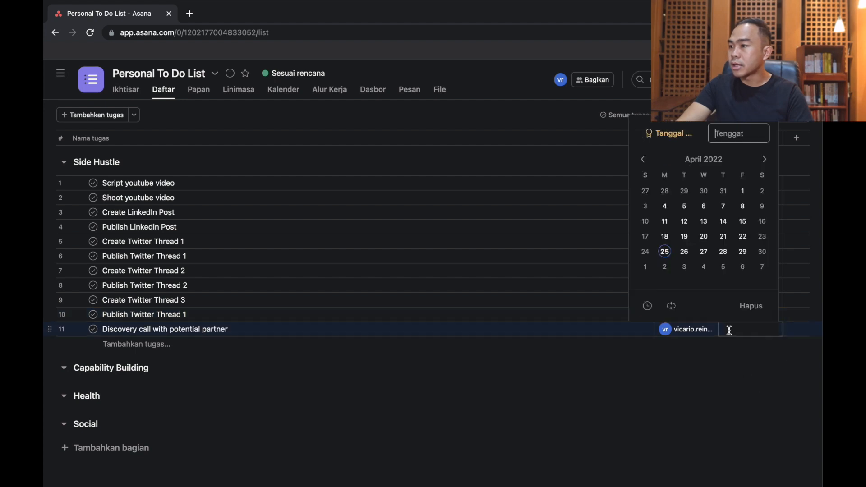
left_click(723, 252)
left_click(703, 403)
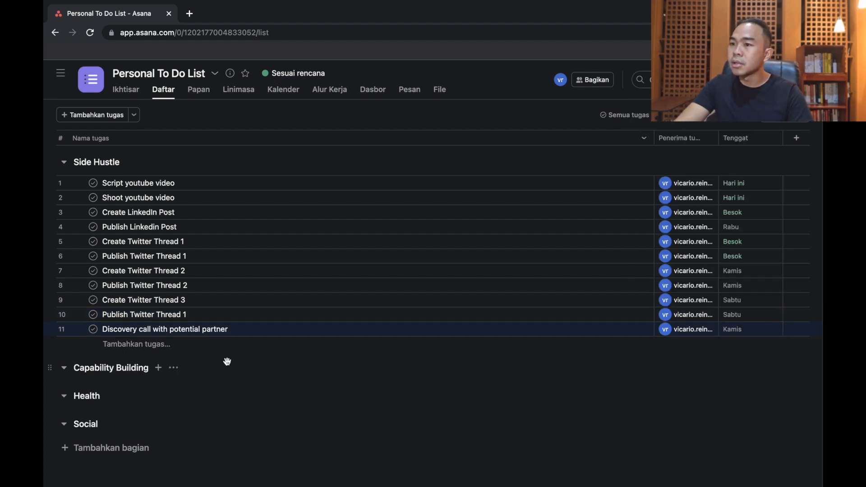
Add the task "Catch up with my client" below the discovery call task in Side Hustle.
key("Return")
type("C")
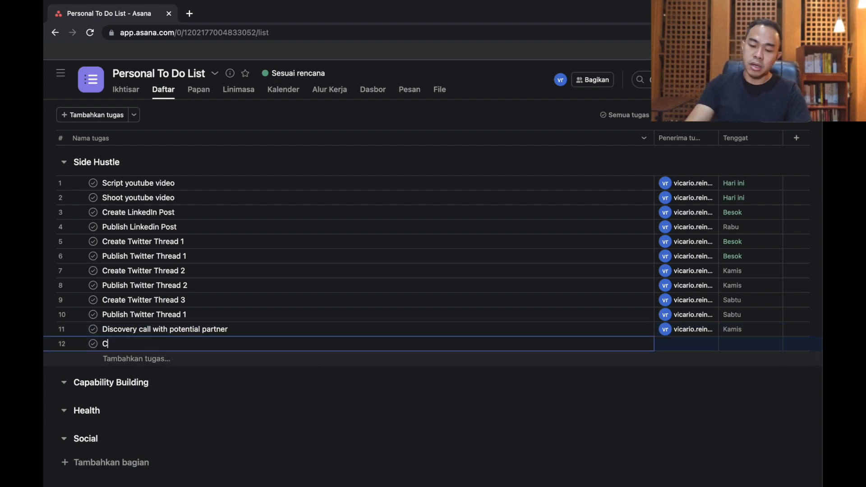
type("atch")
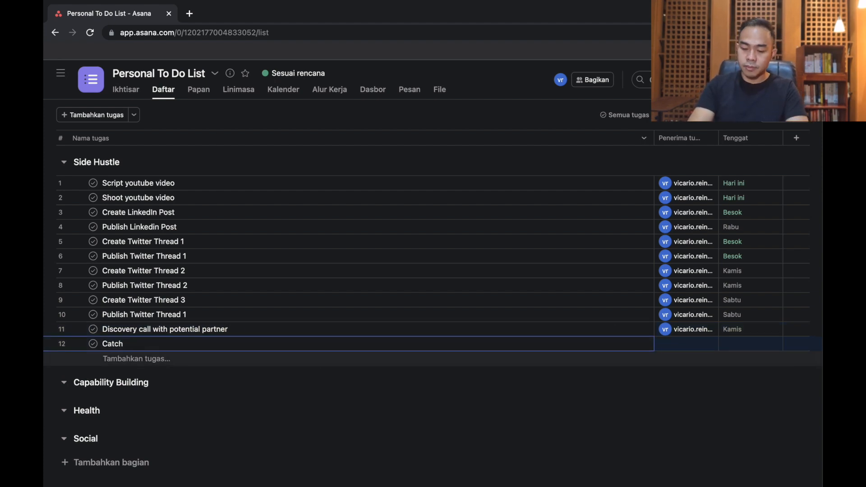
type(" up with my client")
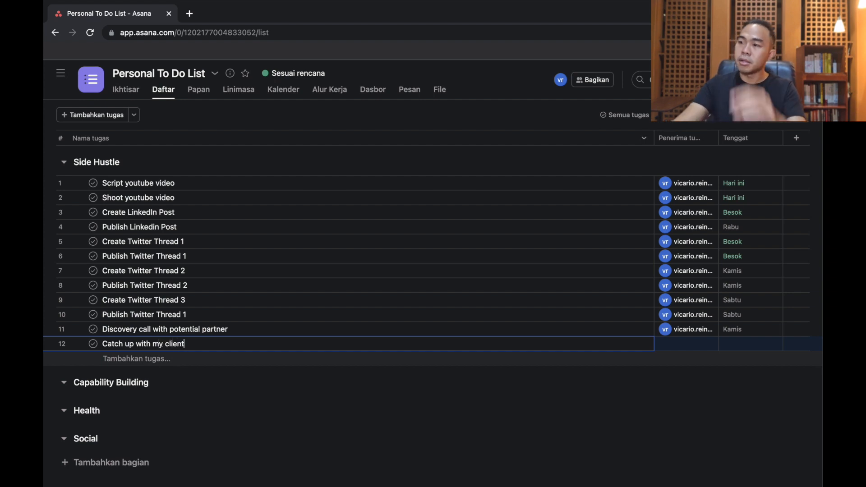
Assign "Catch up with my client" to your own account and set its due date to April 28, 2022.
left_click(664, 344)
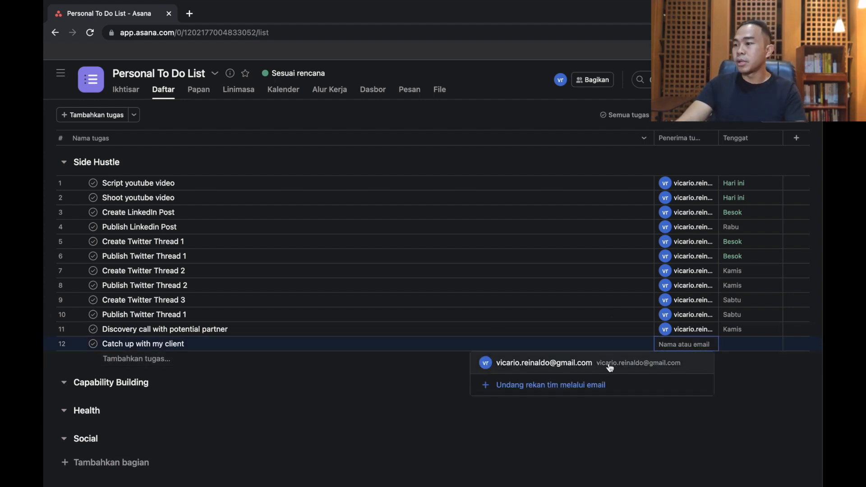
left_click(667, 363)
left_click(735, 344)
left_click(723, 281)
left_click(710, 389)
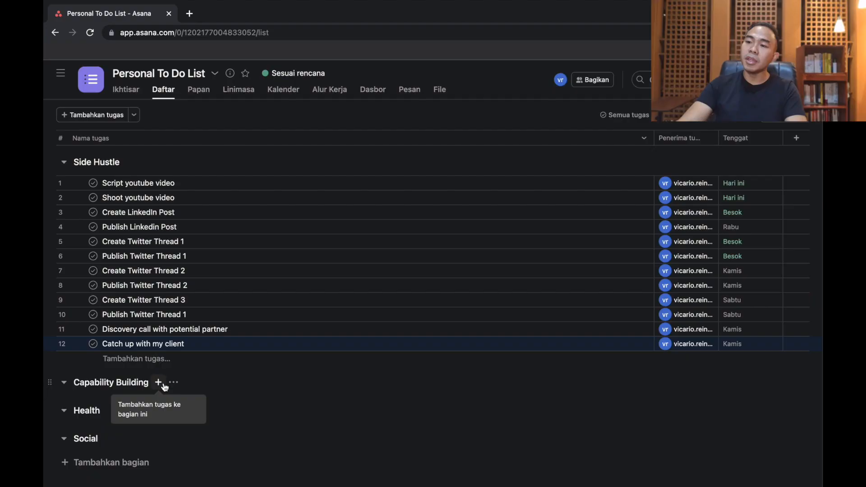
Add the task "Baca buku Synergy Solution setiap malam" to the Capability Building section.
left_click(163, 384)
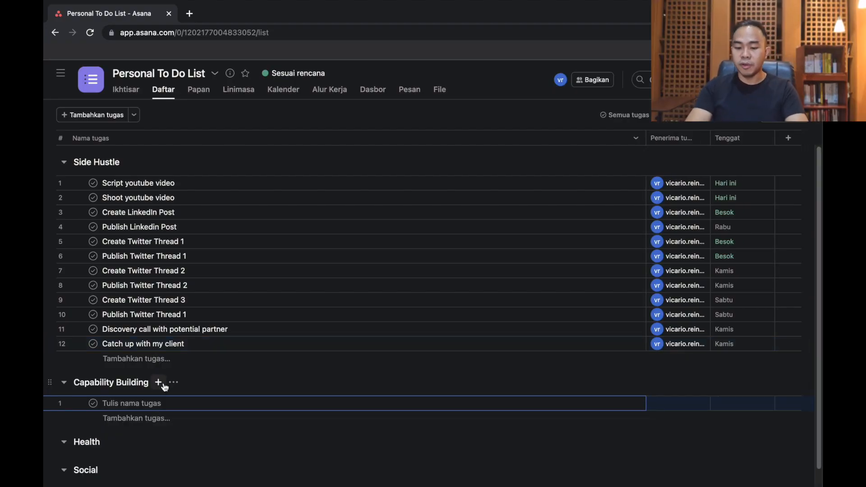
type("B")
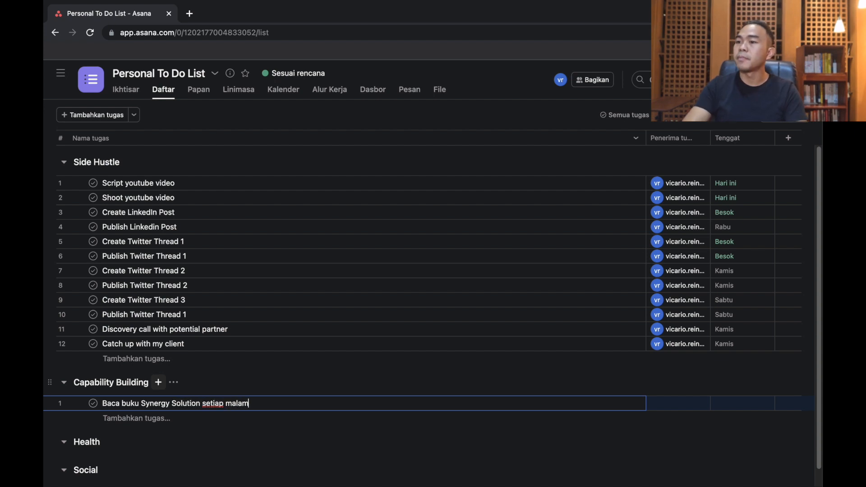
Add seven identical subtasks named "Baca buku synergy solution sebelum tidur" to the task "Baca buku Synergy Solution setiap malam".
left_click(293, 403)
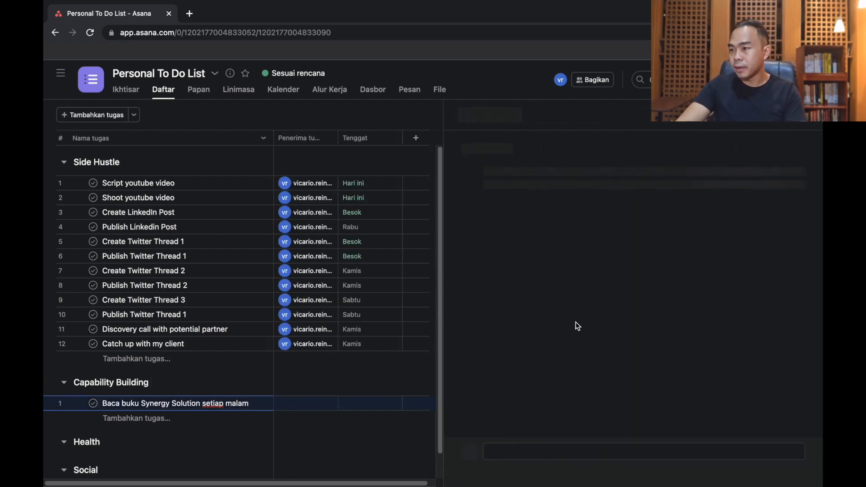
left_click(471, 305)
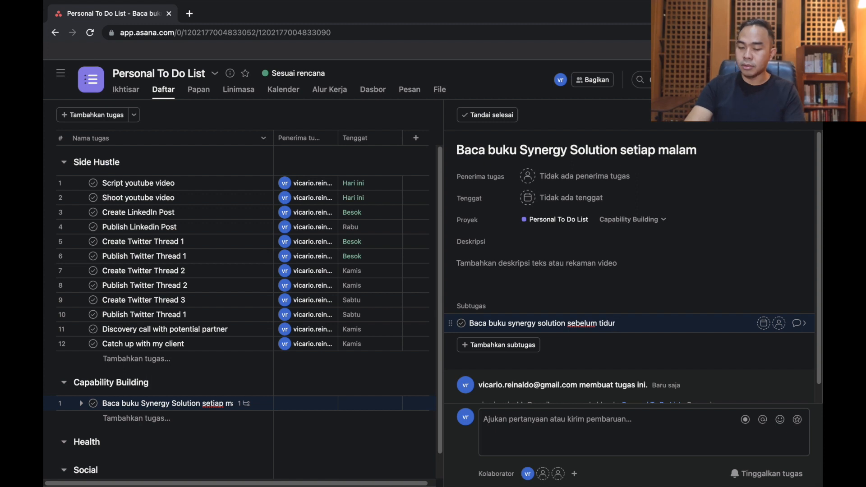
key("ctrl+a")
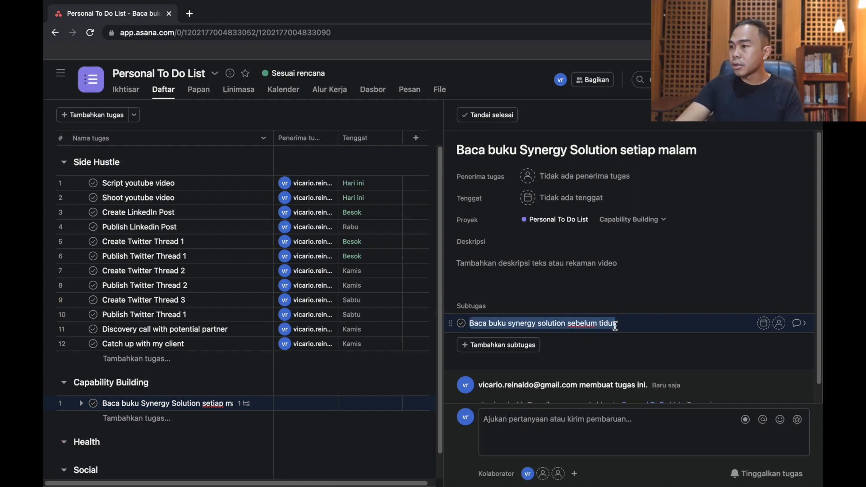
key("ctrl+c")
key("Return")
key("ctrl+v")
key("Return")
key("ctrl+v")
key("Return")
key("ctrl+v")
key("Return")
key("ctrl+v")
key("Return")
key("ctrl+v")
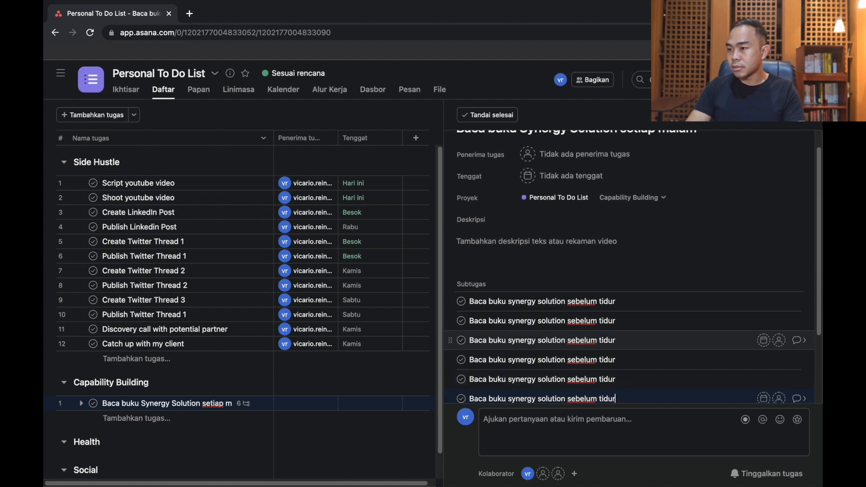
left_click(660, 244)
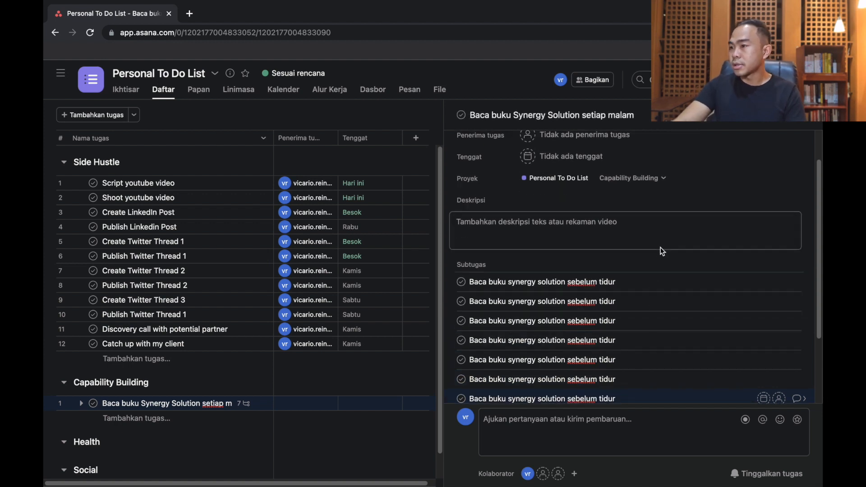
Assign all seven "Baca buku synergy solution sebelum tidur" subtasks to your own account.
left_click(772, 262)
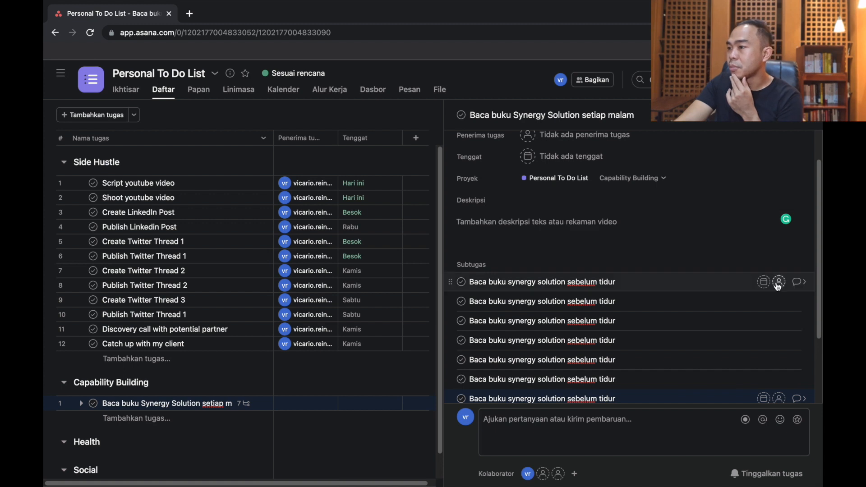
left_click(778, 281)
left_click(632, 341)
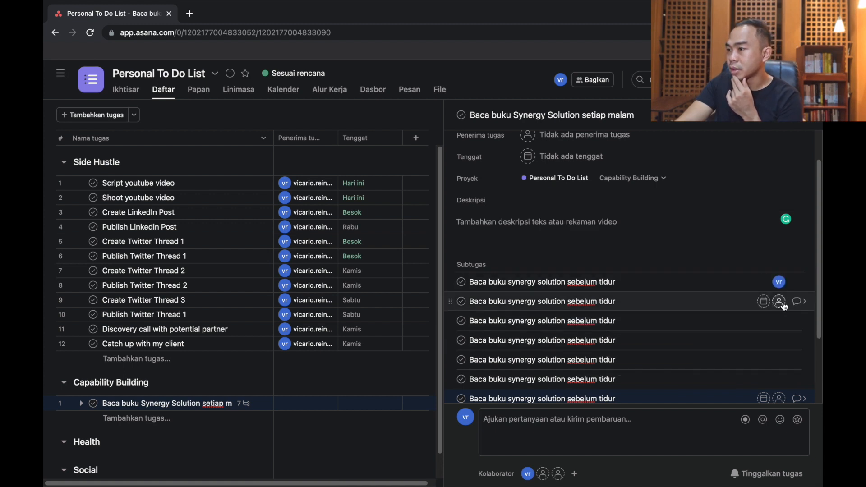
left_click(778, 301)
left_click(636, 360)
left_click(775, 321)
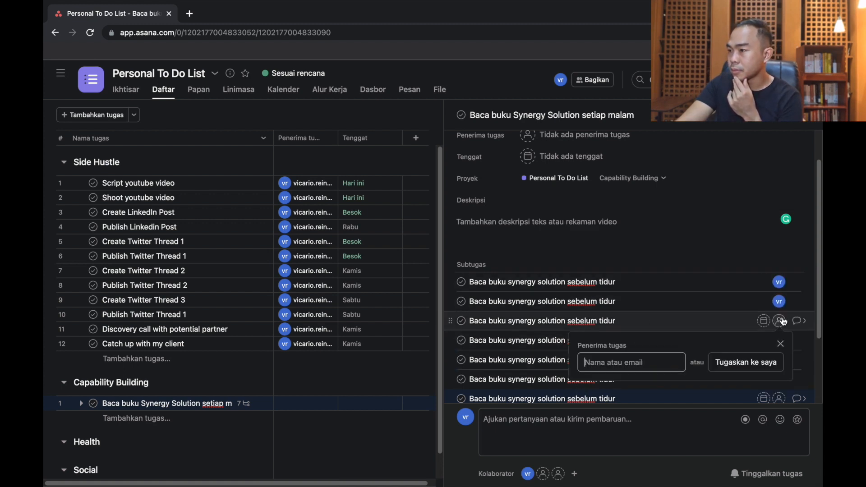
left_click(668, 389)
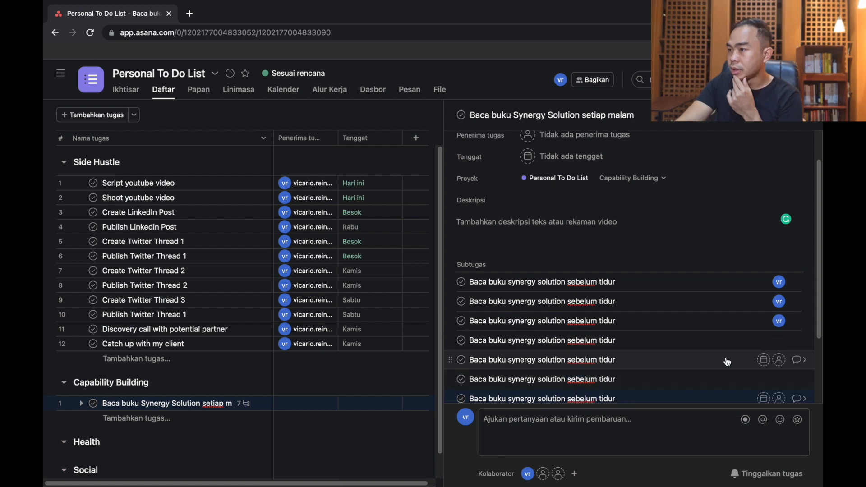
left_click(779, 340)
left_click(648, 401)
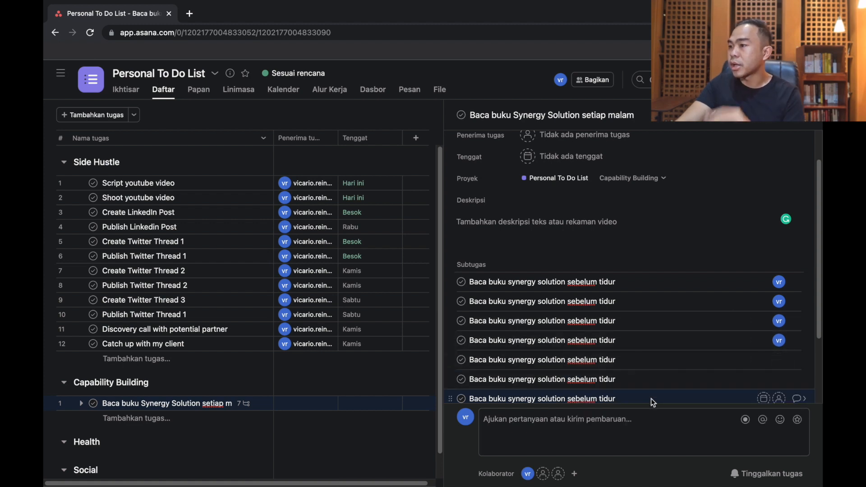
left_click(779, 359)
left_click(671, 426)
scroll(743, 342, "down", 1)
left_click(778, 360)
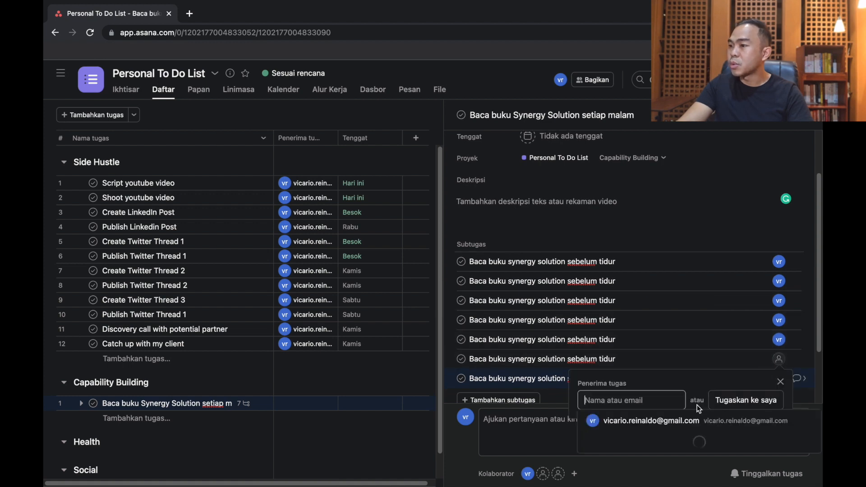
left_click(649, 418)
left_click(779, 379)
left_click(650, 436)
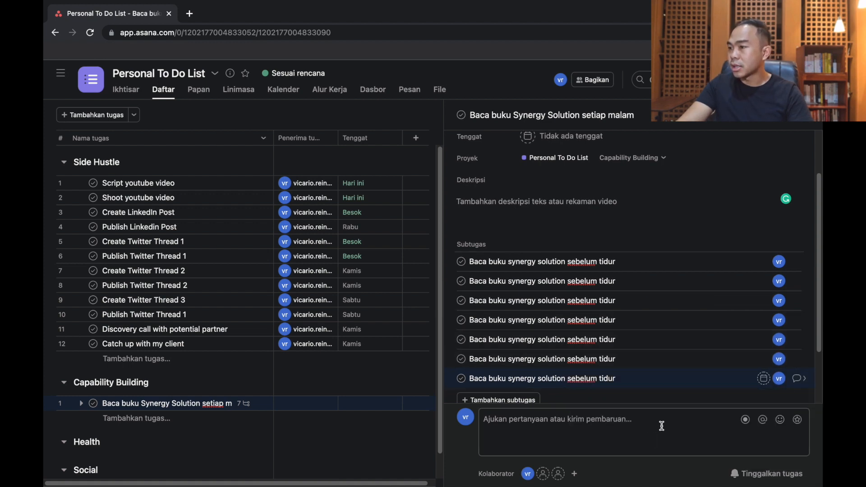
Set the seven reading subtasks' due dates to consecutive days from April 25 to May 1, 2022, and close the task details.
left_click(763, 262)
left_click(663, 409)
left_click(725, 224)
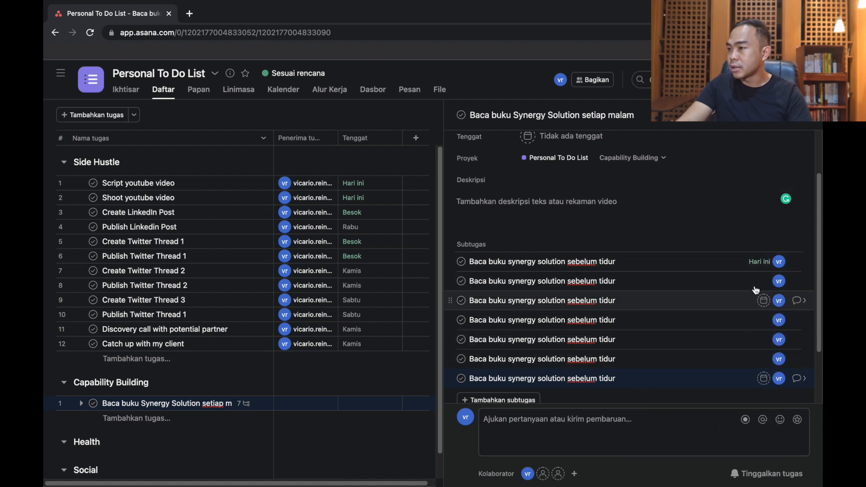
left_click(763, 281)
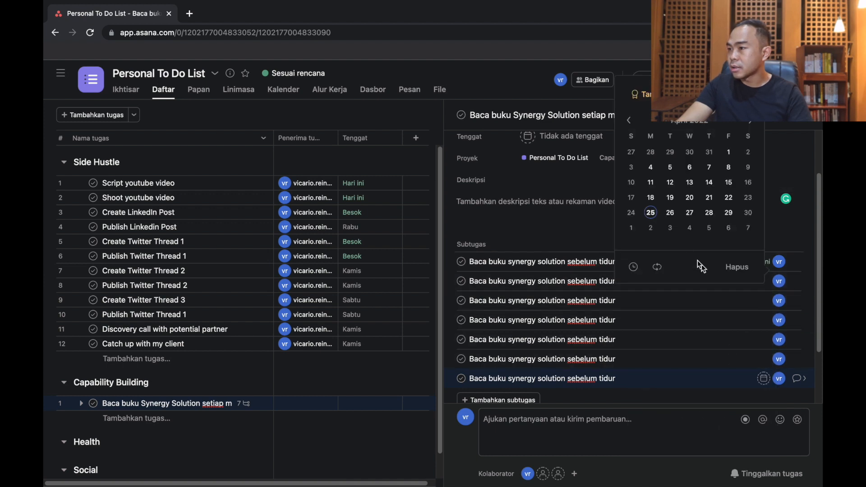
left_click(763, 301)
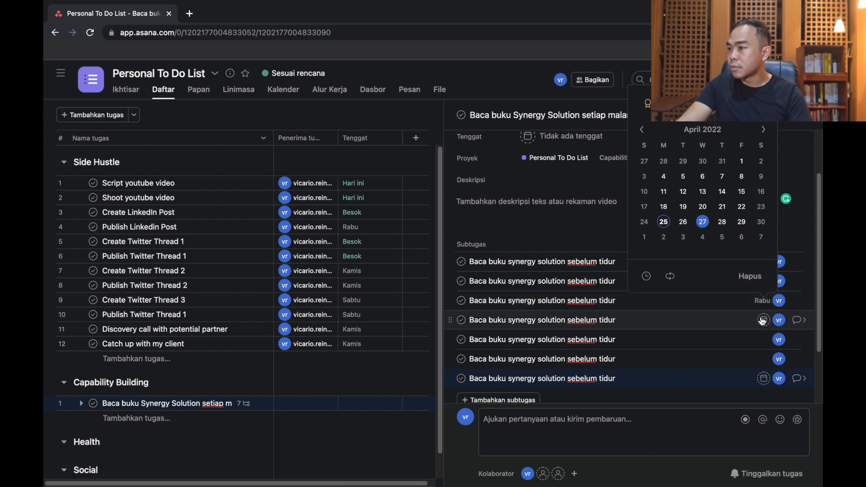
left_click(763, 320)
left_click(763, 339)
left_click(741, 258)
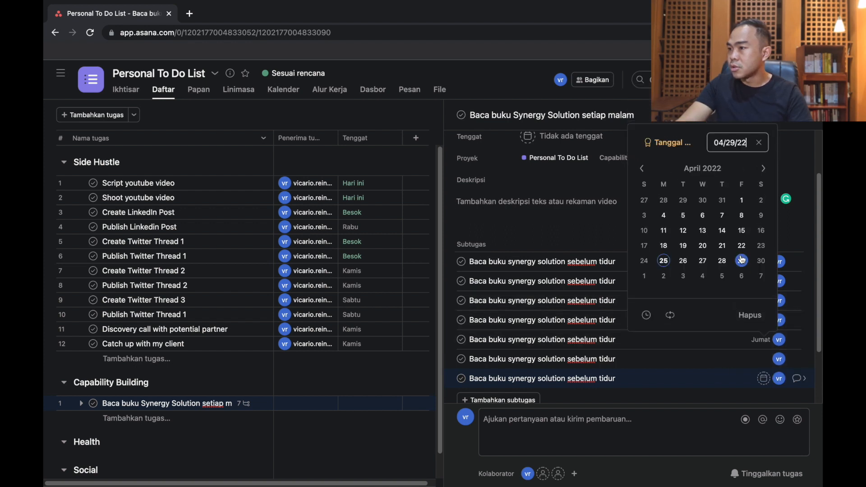
left_click(763, 358)
left_click(761, 277)
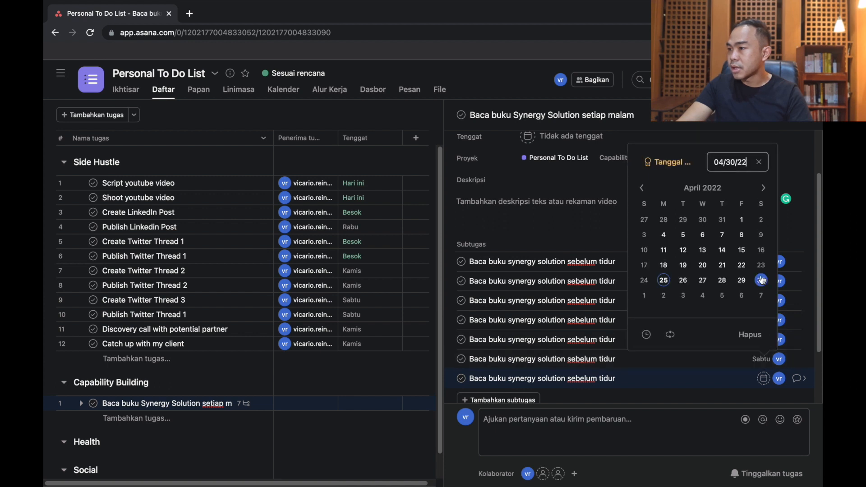
left_click(762, 378)
left_click(644, 312)
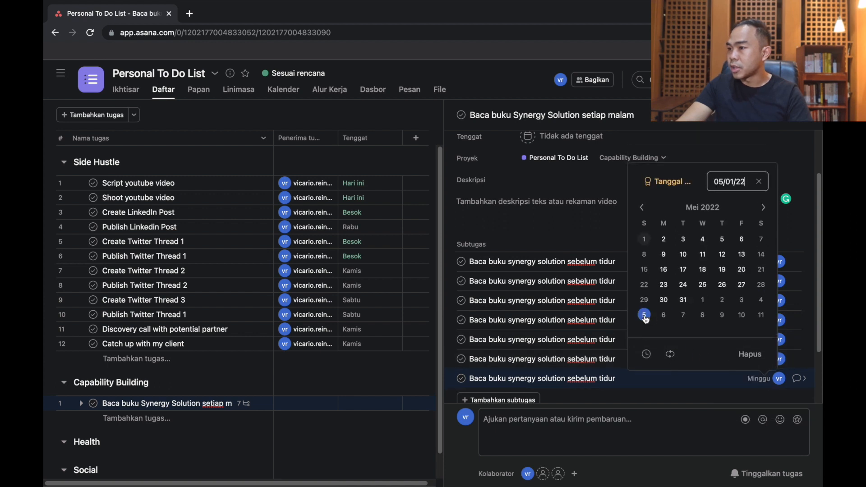
left_click(555, 217)
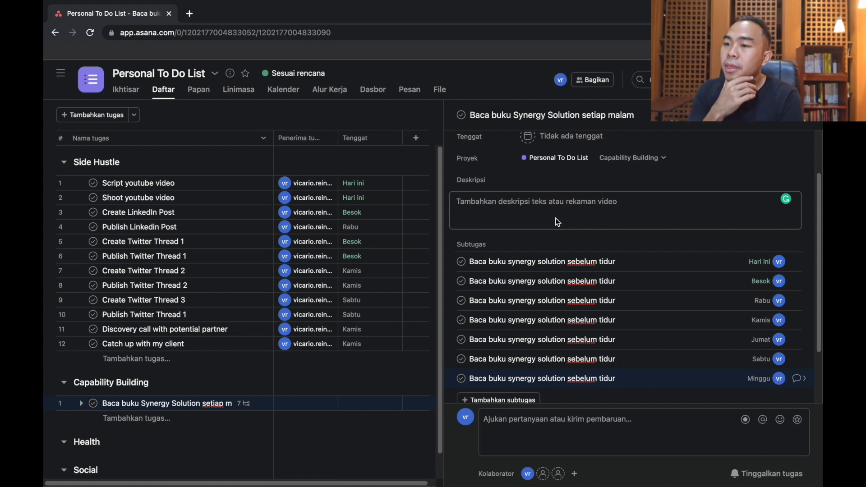
left_click(805, 118)
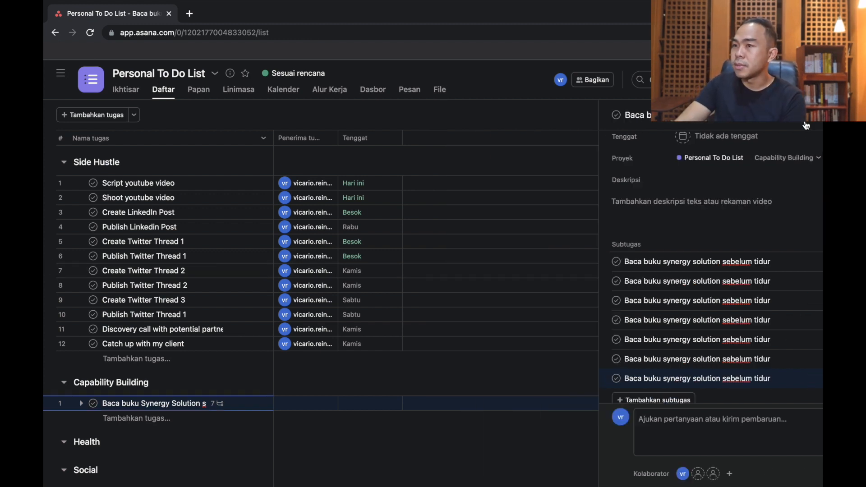
Add the task "Tidur selama 7 jam setiap malamnya" to the Health section.
scroll(275, 339, "down", 1)
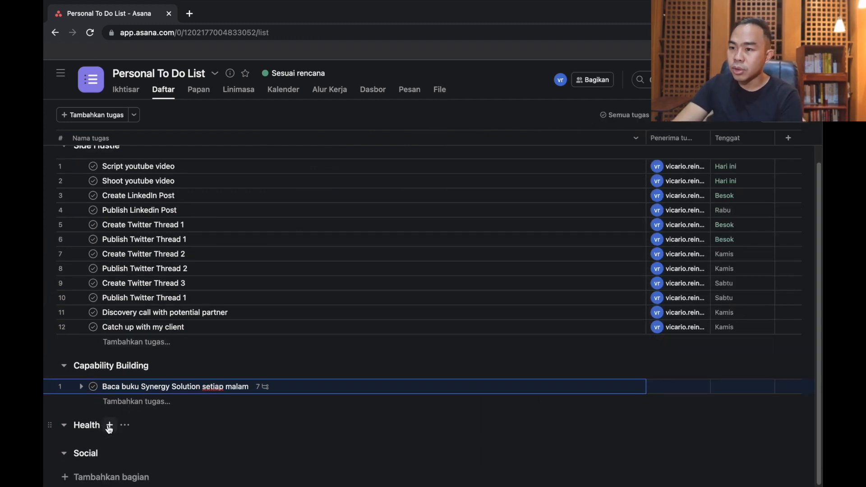
left_click(110, 425)
scroll(153, 405, "down", 1)
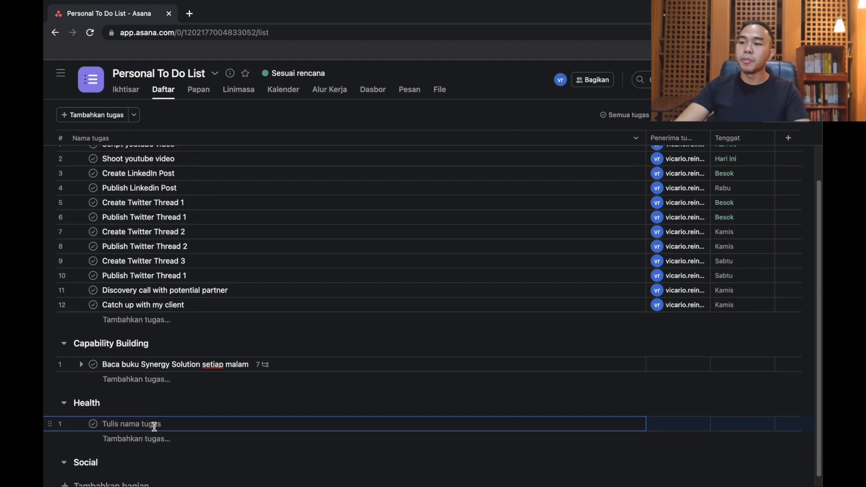
type("Slee")
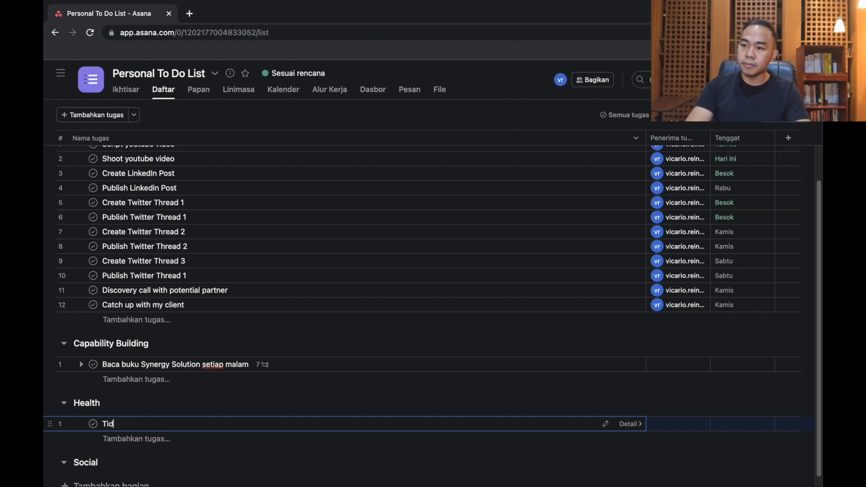
type("a")
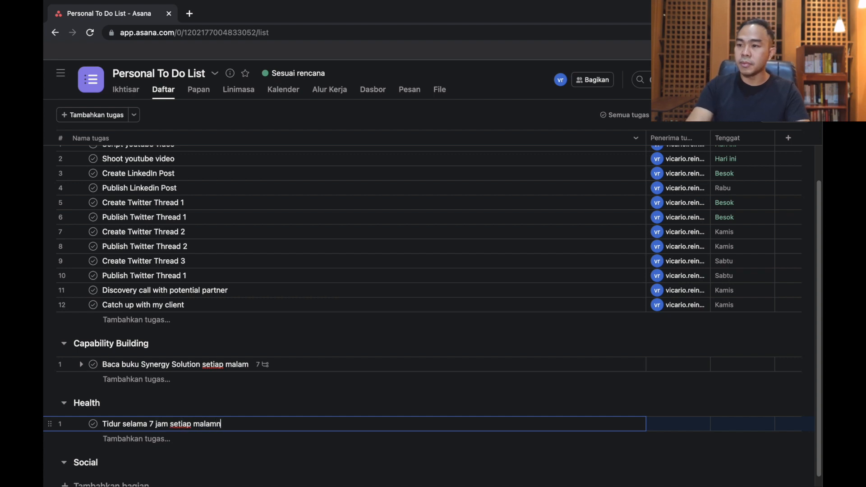
Add the subtask "Tidur 7 jam" to "Tidur selama 7 jam setiap malamnya" and assign it to your own account.
left_click(261, 426)
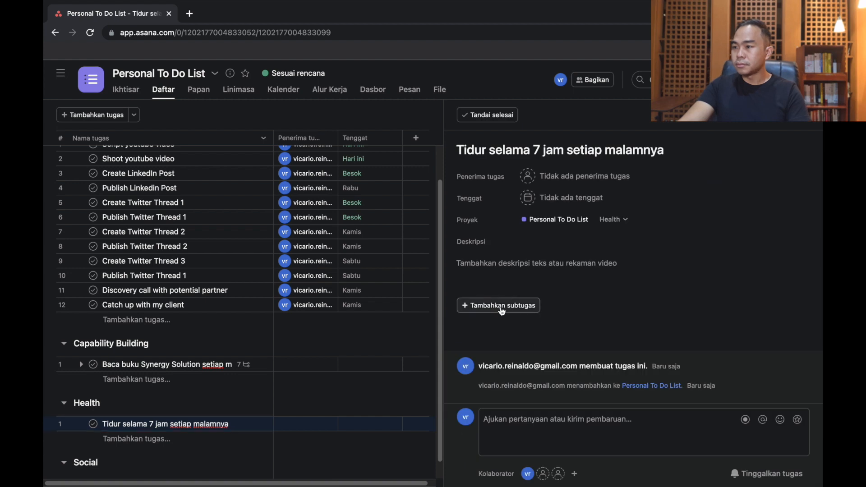
left_click(500, 306)
type("Tidur 7")
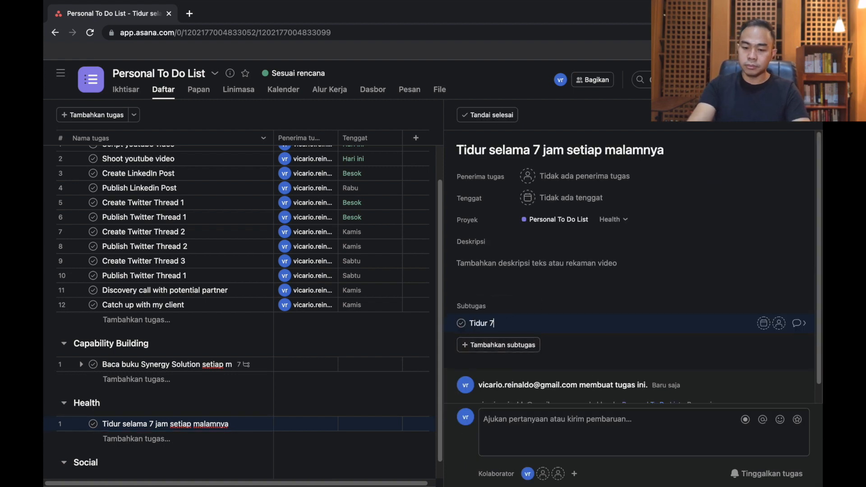
key("super+a")
key("super+c")
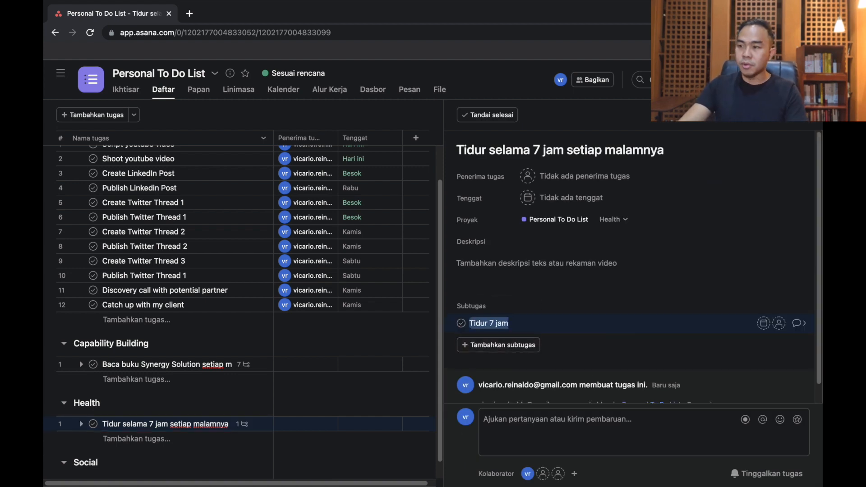
key("Right")
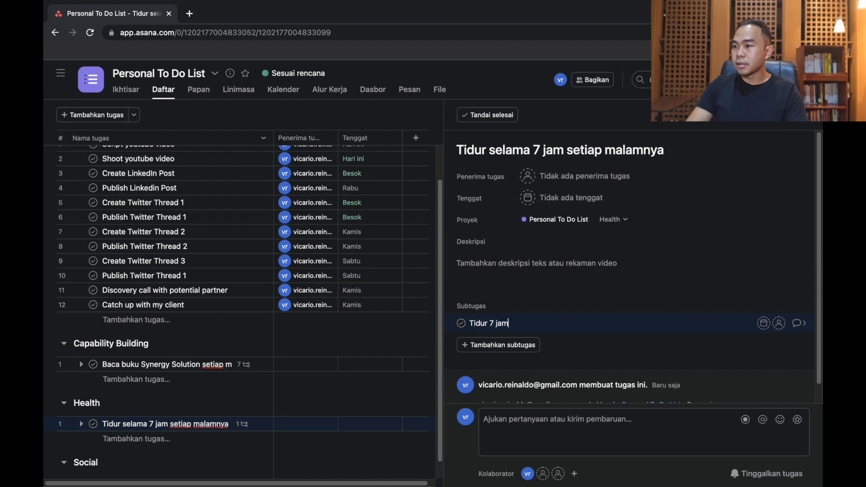
left_click(777, 324)
left_click(637, 384)
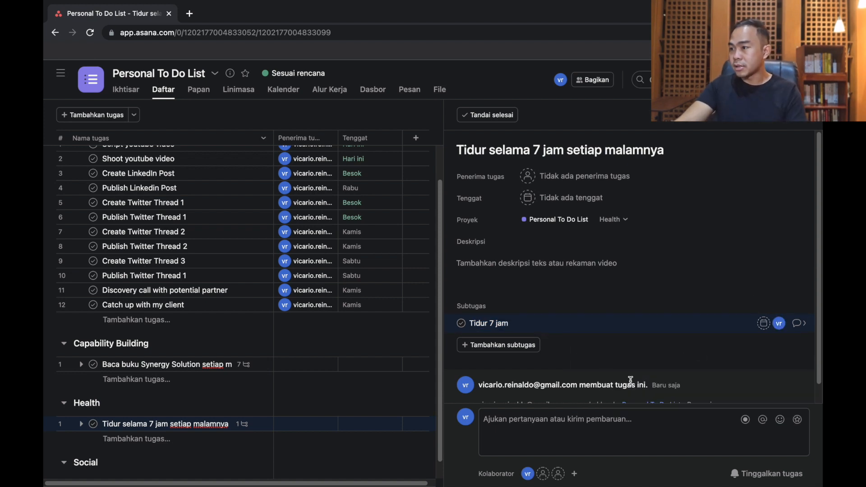
Add seven more "Tidur 7 jam" subtasks below the first one by copying its name.
left_click(506, 320)
key("Return")
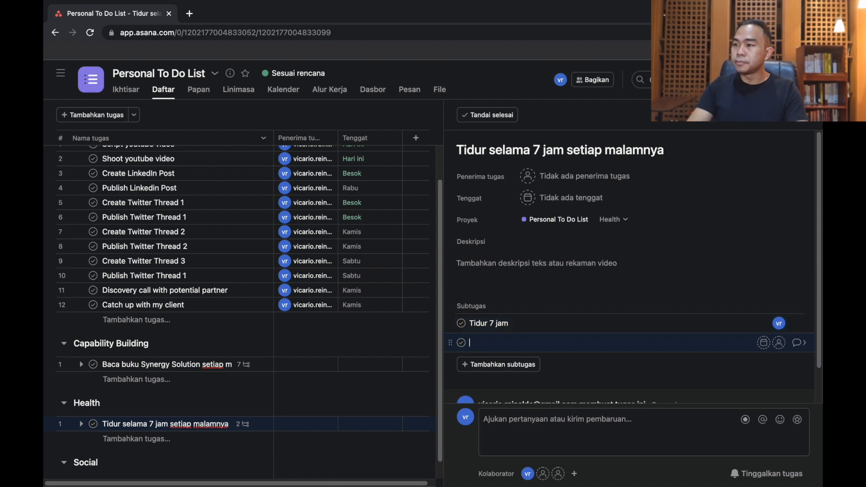
key("super+v")
key("Return")
key("super+v")
key("Return")
key("super+v")
key("Return")
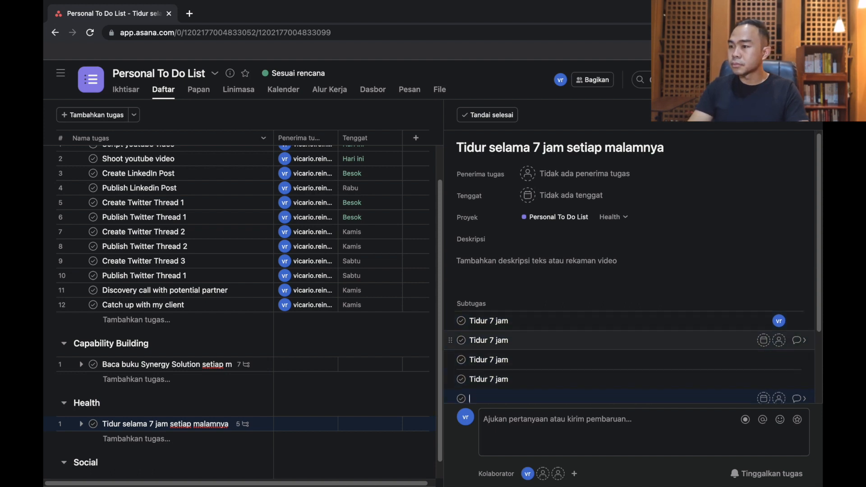
key("super+v")
key("Return")
key("super+v")
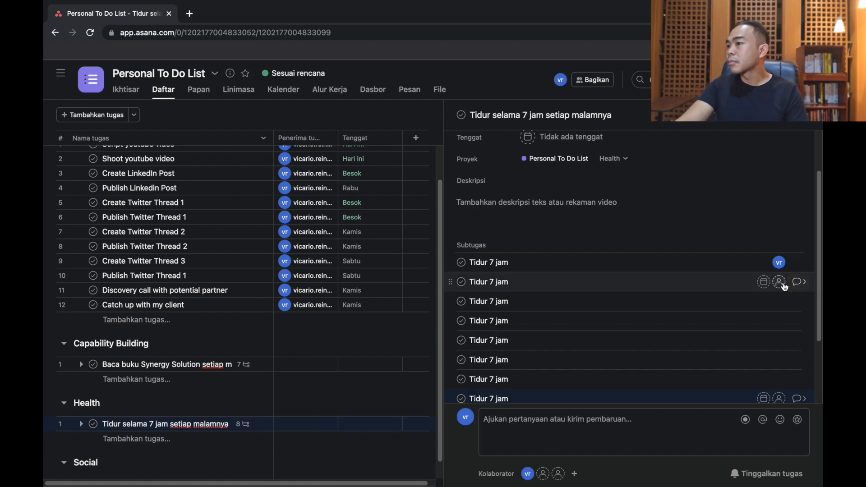
Assign the seven remaining "Tidur 7 jam" subtasks to your own account.
left_click(778, 282)
left_click(651, 342)
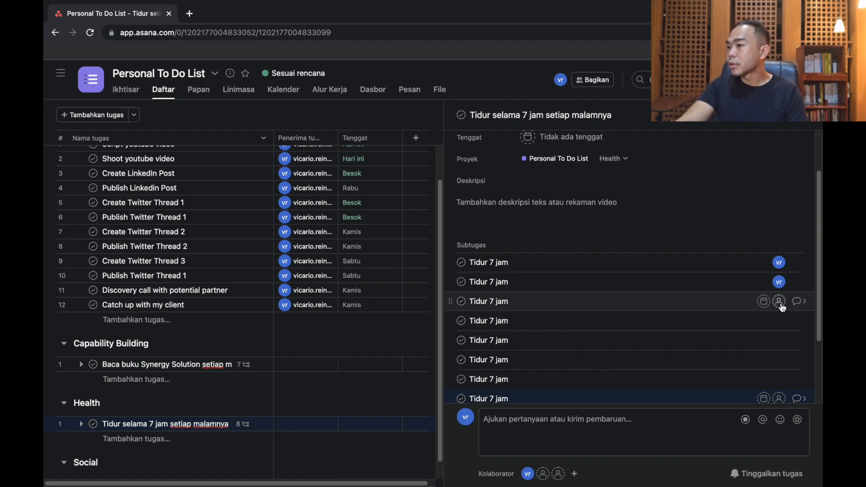
left_click(779, 301)
left_click(651, 363)
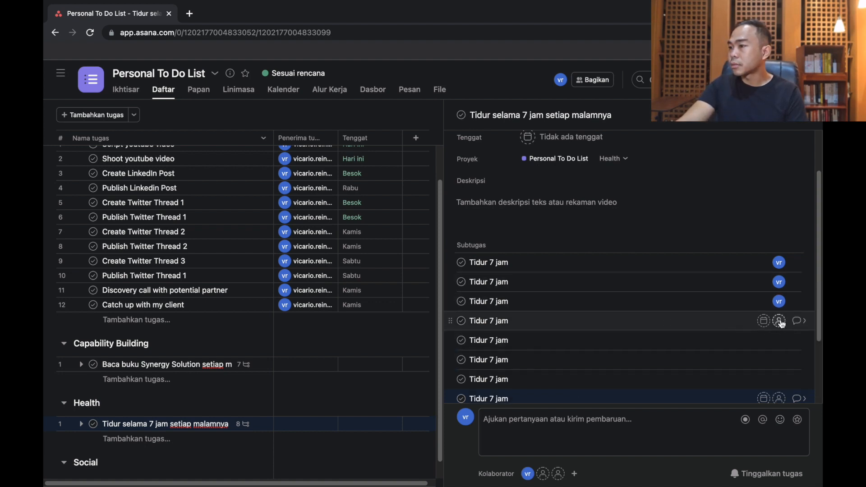
left_click(779, 321)
left_click(651, 382)
left_click(779, 341)
left_click(672, 402)
left_click(779, 359)
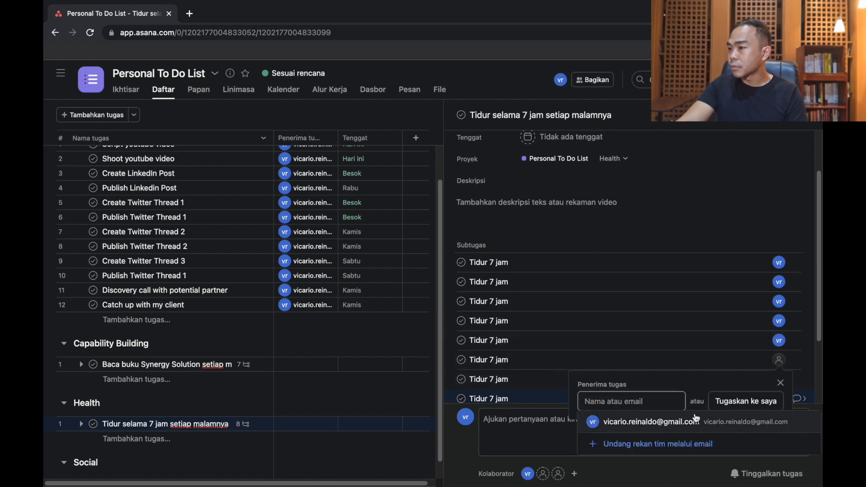
left_click(651, 422)
scroll(744, 352, "down", 1)
left_click(779, 360)
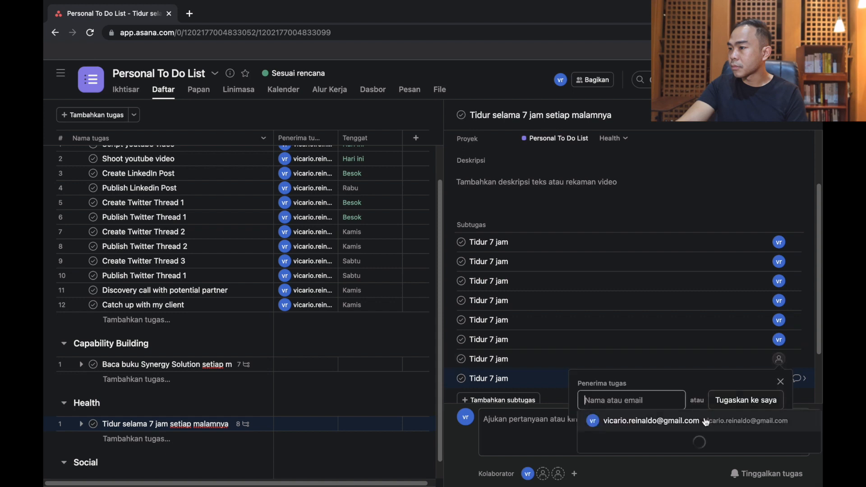
left_click(651, 418)
left_click(780, 379)
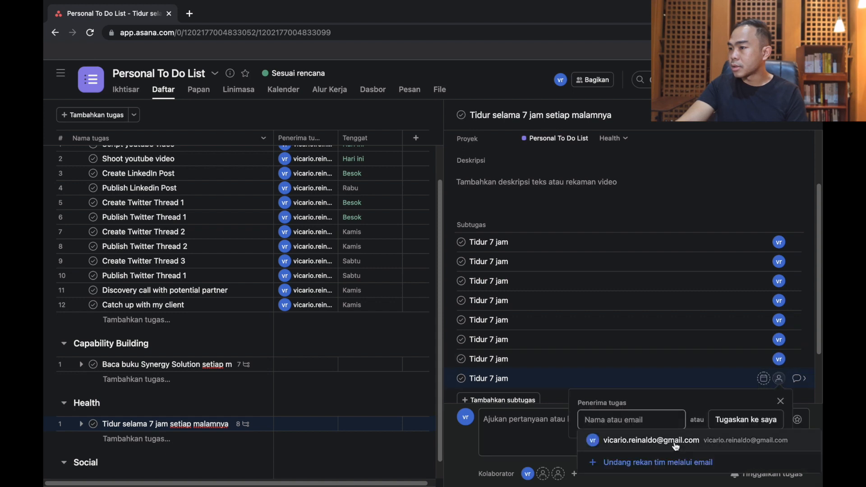
left_click(649, 437)
Set the due dates of the first seven "Tidur 7 jam" subtasks to consecutive days from April 25 to May 1, 2022.
left_click(762, 242)
left_click(663, 389)
left_click(699, 217)
left_click(764, 262)
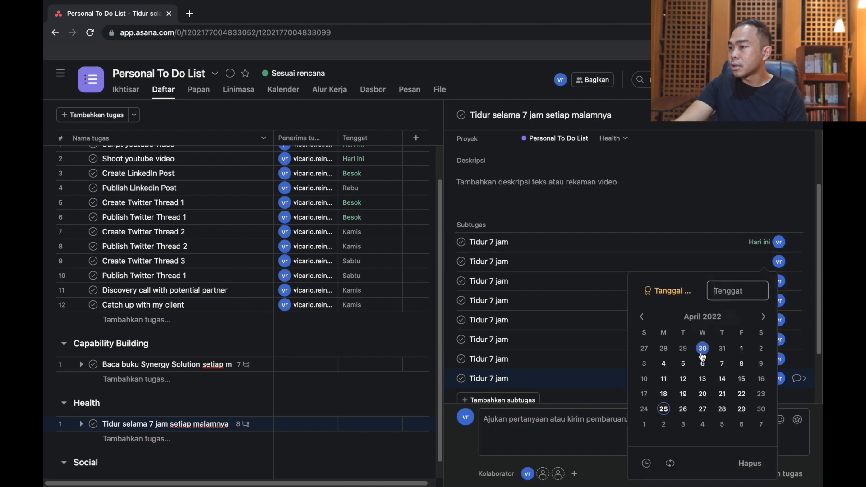
left_click(683, 408)
left_click(712, 201)
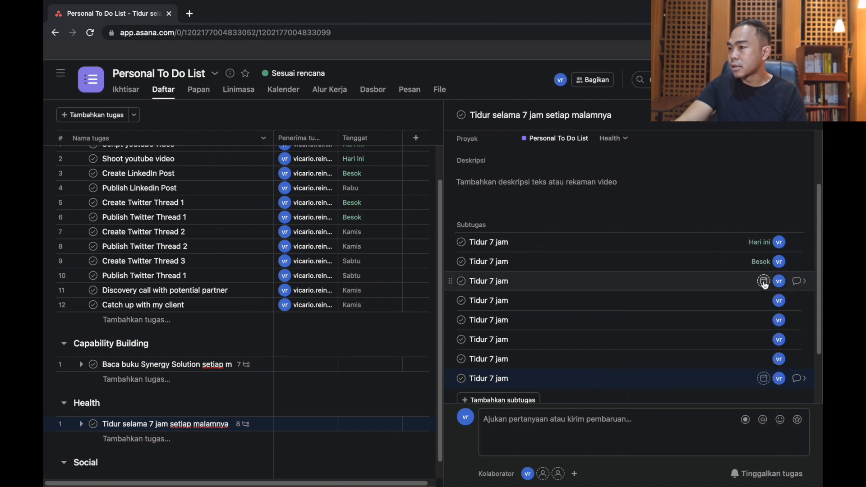
left_click(763, 280)
left_click(689, 213)
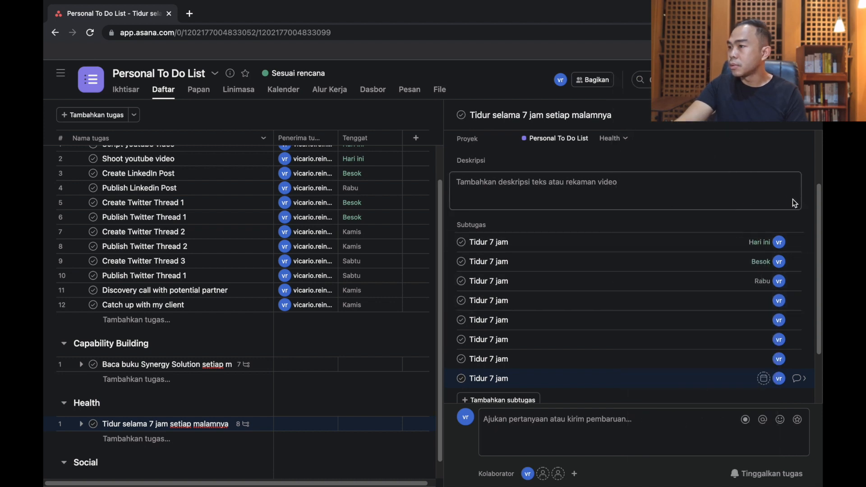
left_click(762, 300)
left_click(721, 224)
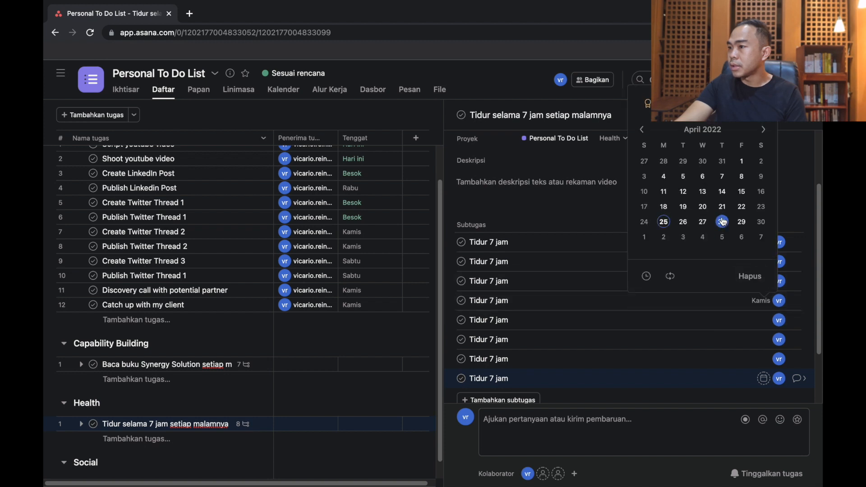
left_click(762, 320)
left_click(740, 240)
left_click(762, 339)
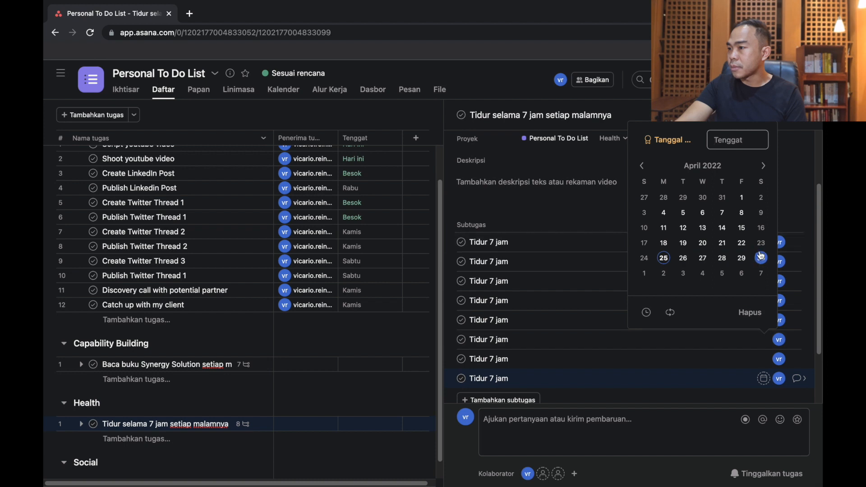
left_click(760, 258)
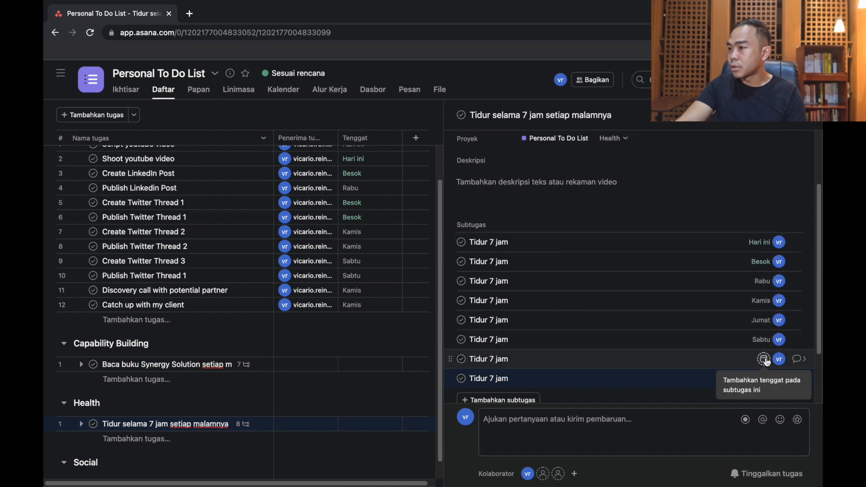
left_click(762, 358)
left_click(644, 293)
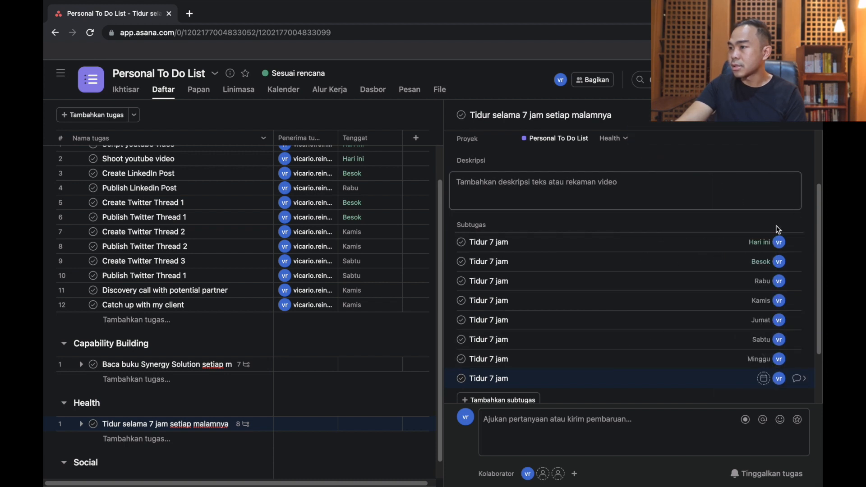
Delete the surplus eighth "Tidur 7 jam" subtask, the one without a due date.
key("super+a")
key("BackSpace")
key("BackSpace")
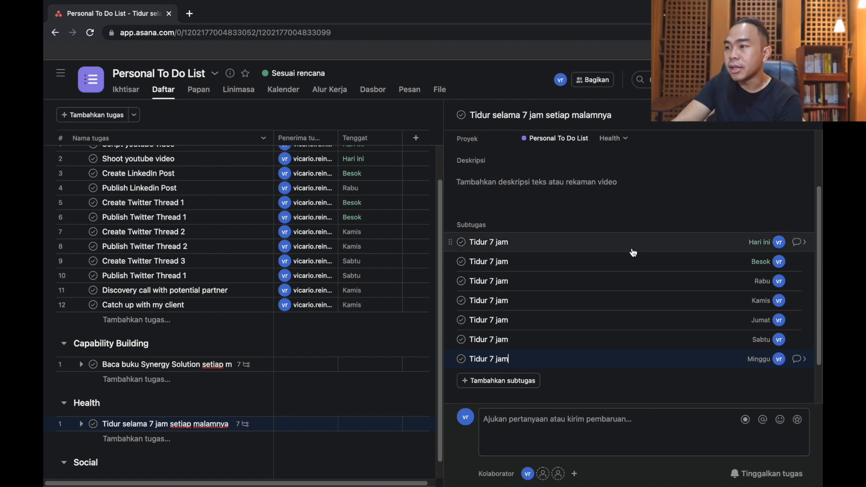
Make the first "Tidur 7 jam" subtask, due 04/25/22, repeat weekly on Monday, and return to its parent task.
left_click(801, 243)
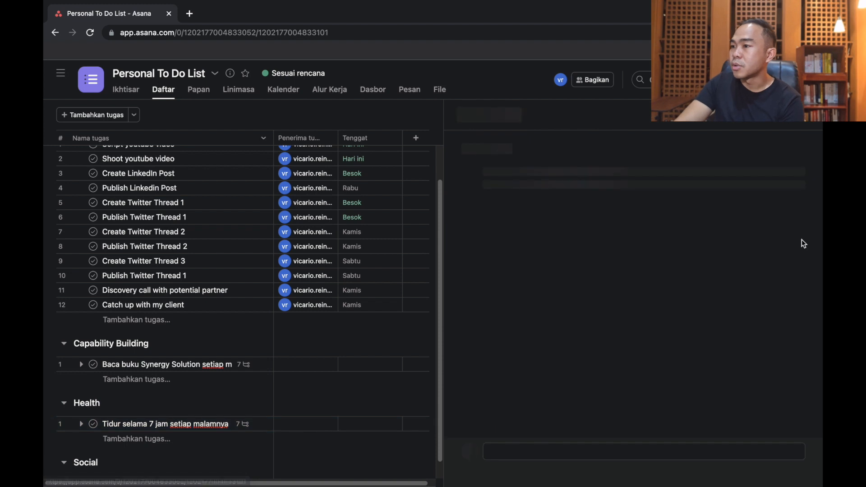
left_click(551, 229)
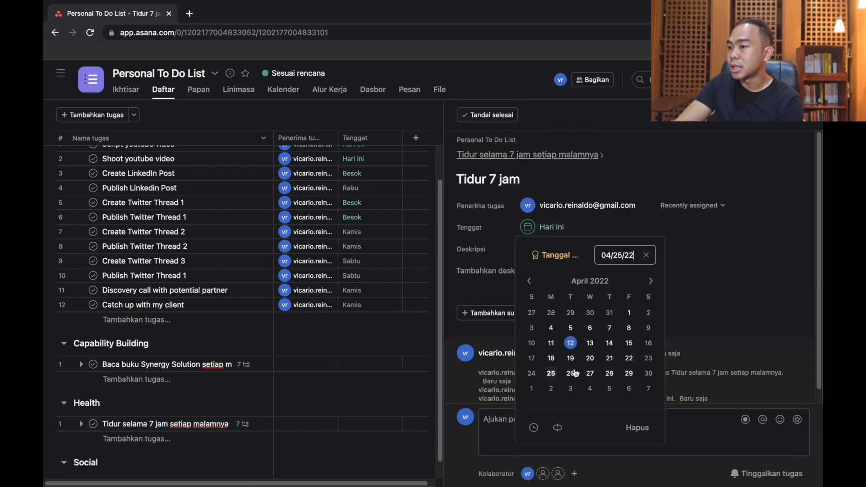
left_click(554, 430)
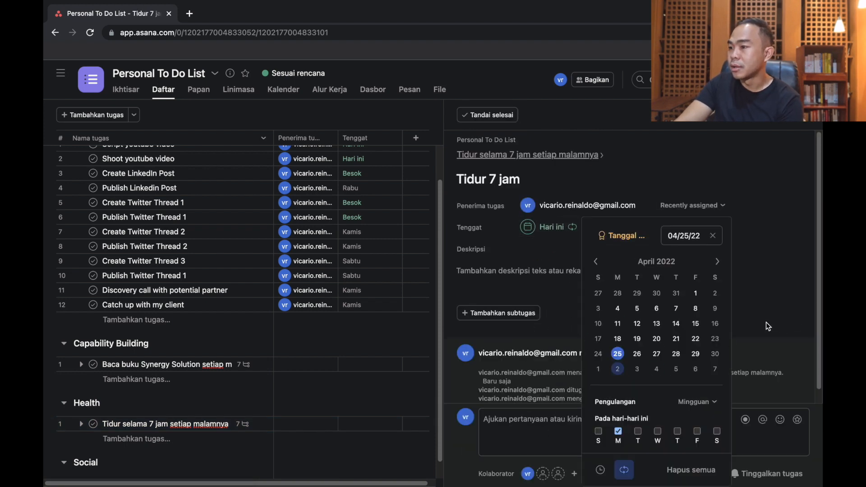
left_click(772, 299)
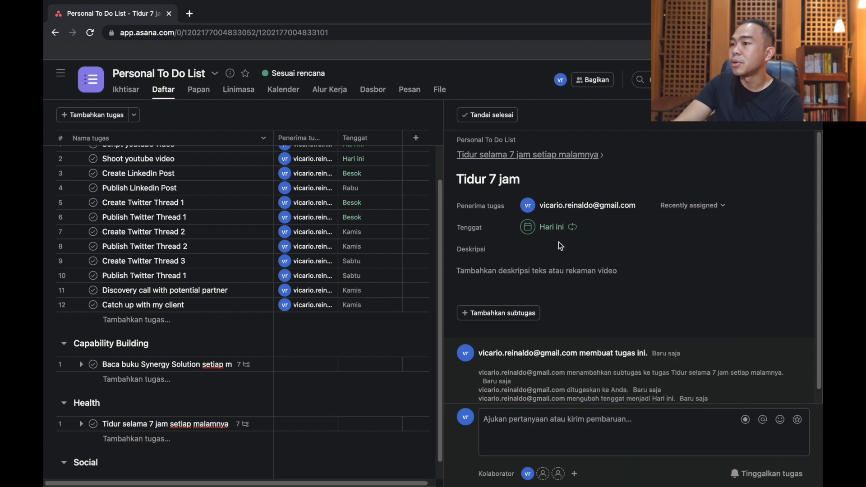
left_click(504, 154)
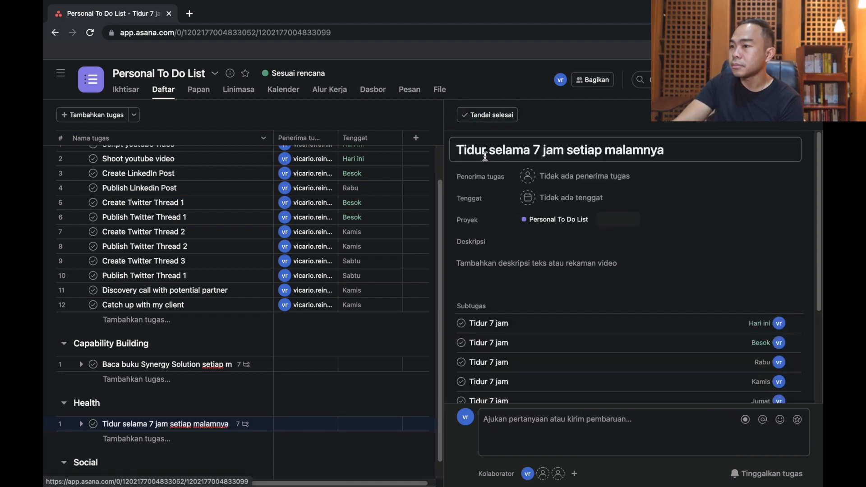
Mark today's "Tidur 7 jam" subtask complete and move its May 2 repeat to the end of the subtask list.
scroll(559, 248, "down", 3)
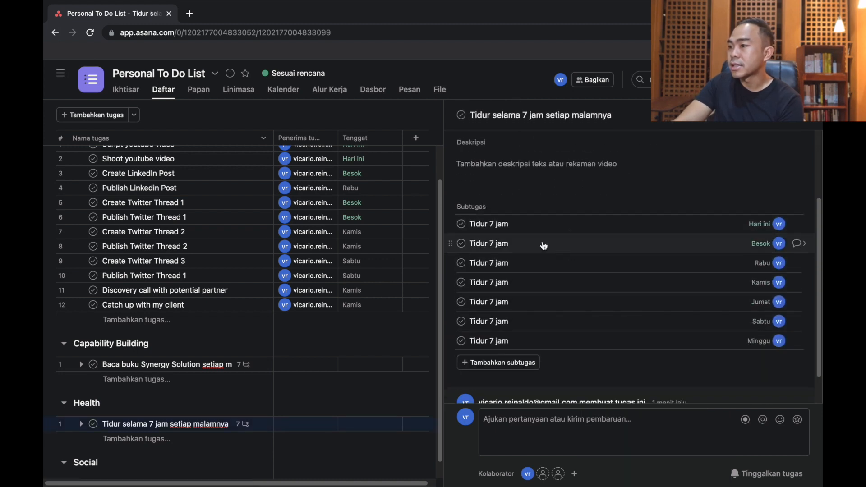
left_click(461, 224)
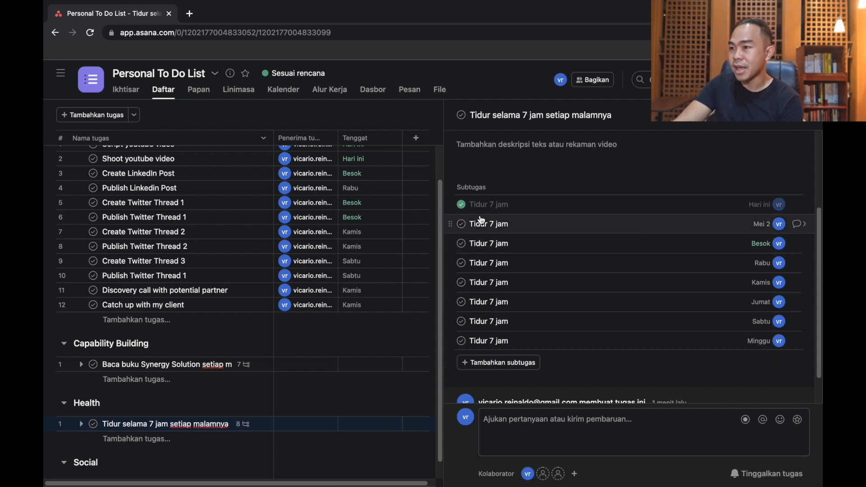
left_click_drag(447, 224, 450, 351)
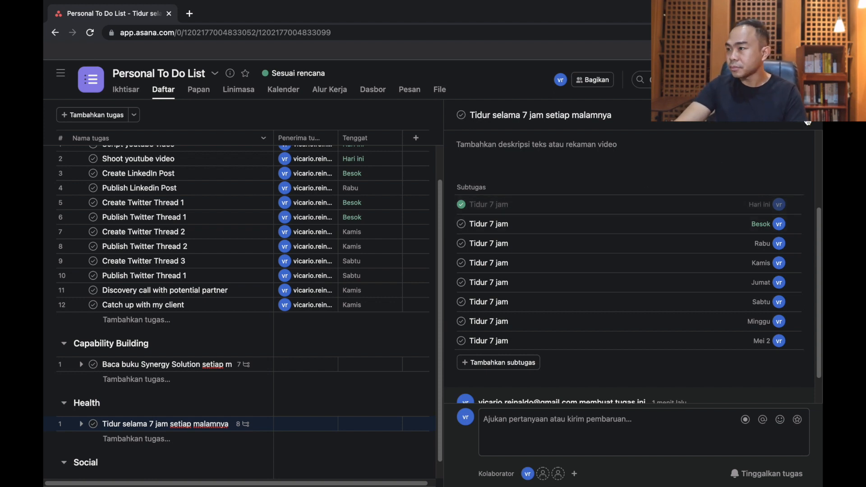
Close the task details and add the task "Olahraga setiap hari" below the sleep task in the Health section.
left_click(782, 116)
left_click(228, 423)
key("Return")
type("Olahraga setiap hari")
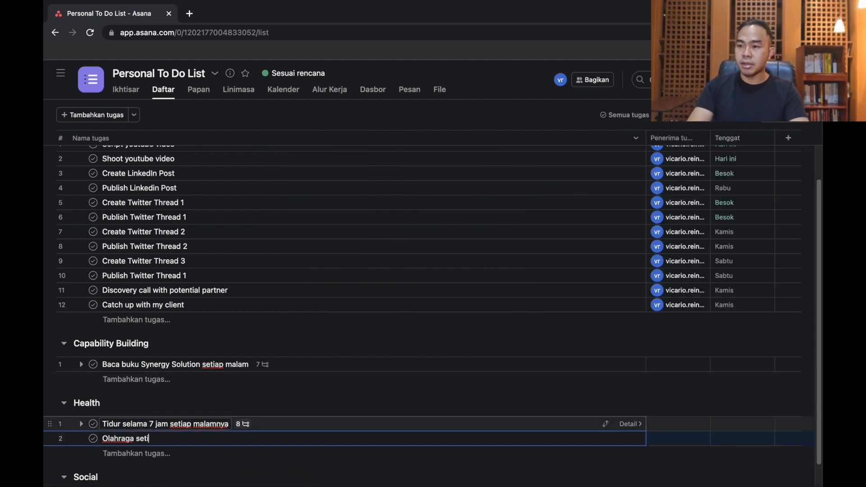
Add the subtasks Cardio, Abs, Cardio, Vinyasa, Cardio, Arms and Yin Yoga to "Olahraga setiap hari".
left_click(234, 438)
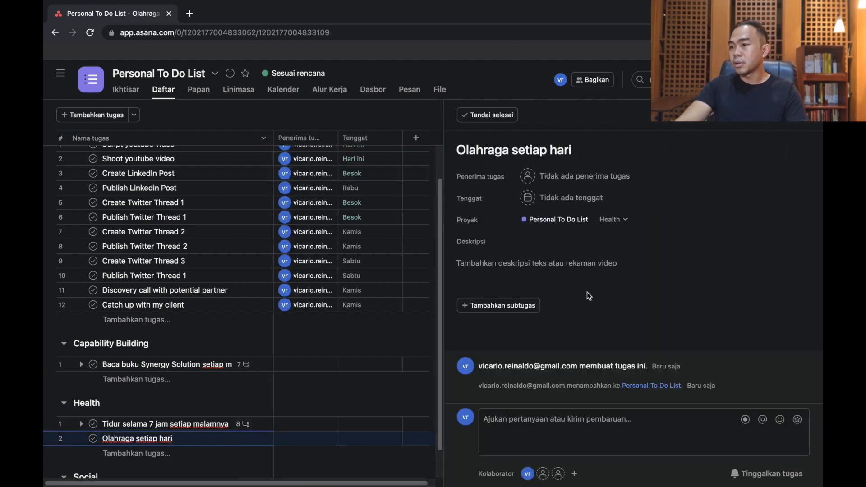
left_click(516, 304)
type("Cardio")
key("Return")
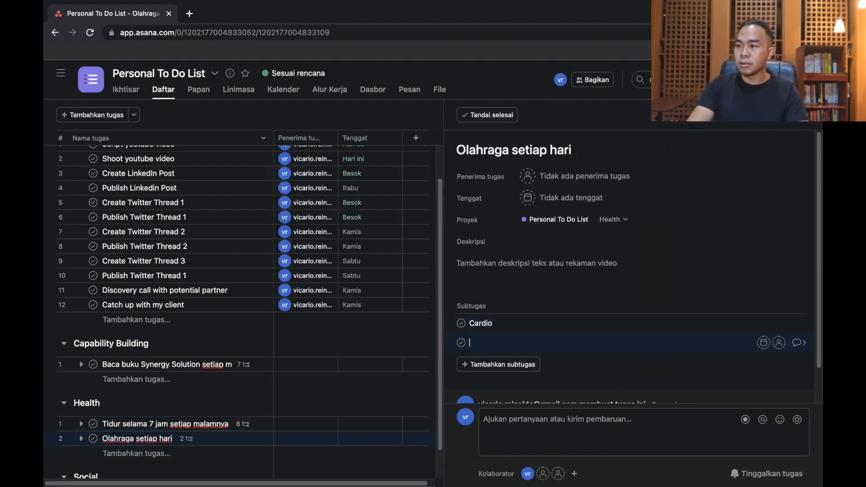
key("Return")
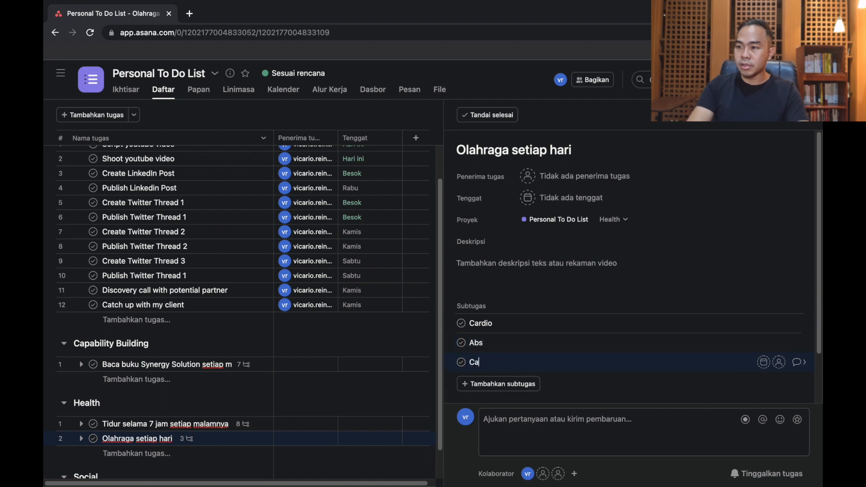
key("Return")
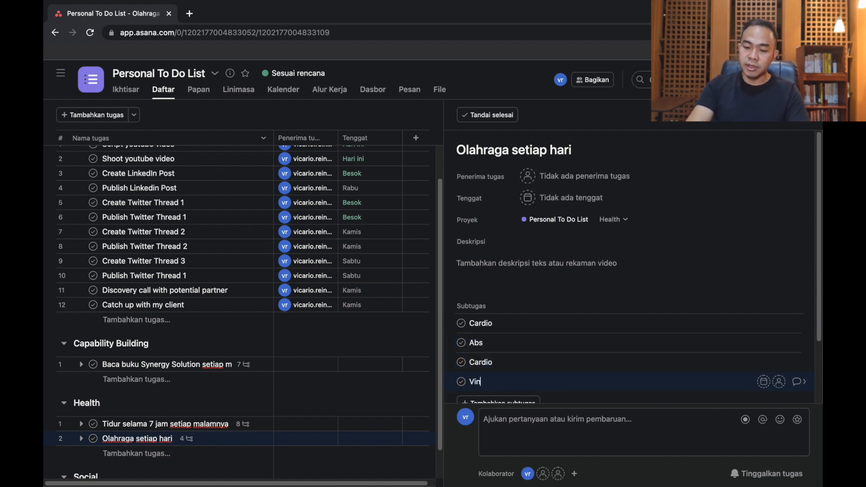
key("Return")
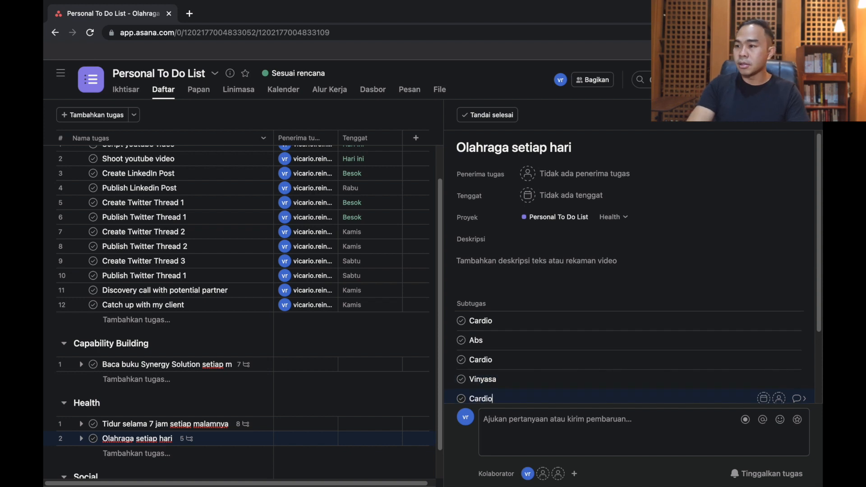
key("Return")
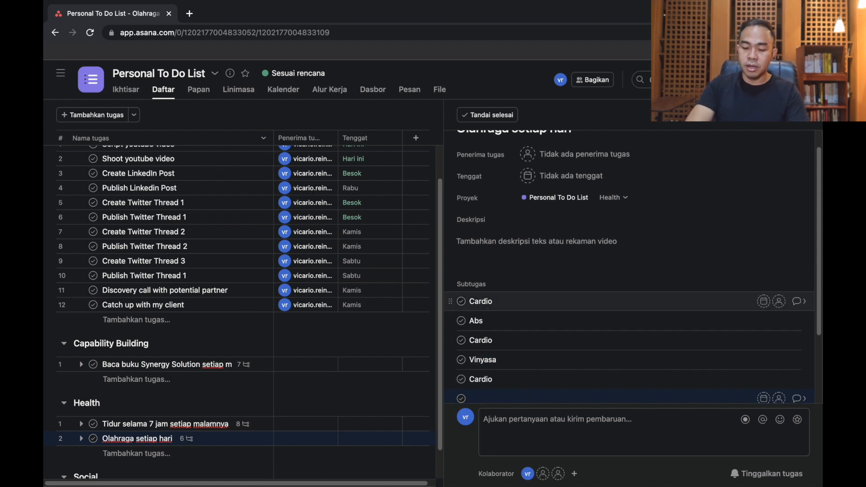
key("Return")
type("Yin Yoga")
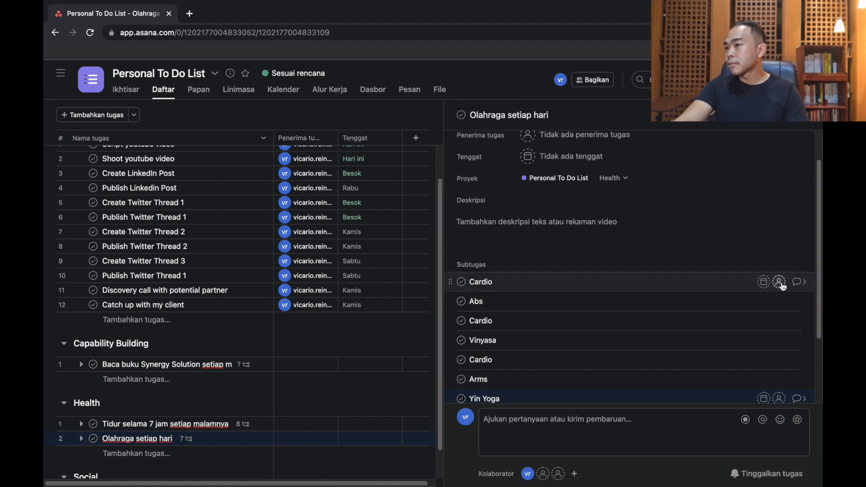
Assign all seven exercise subtasks of "Olahraga setiap hari" to your own account.
left_click(783, 285)
left_click(746, 323)
left_click(781, 305)
left_click(746, 343)
left_click(778, 320)
left_click(750, 365)
left_click(779, 340)
left_click(746, 380)
left_click(779, 360)
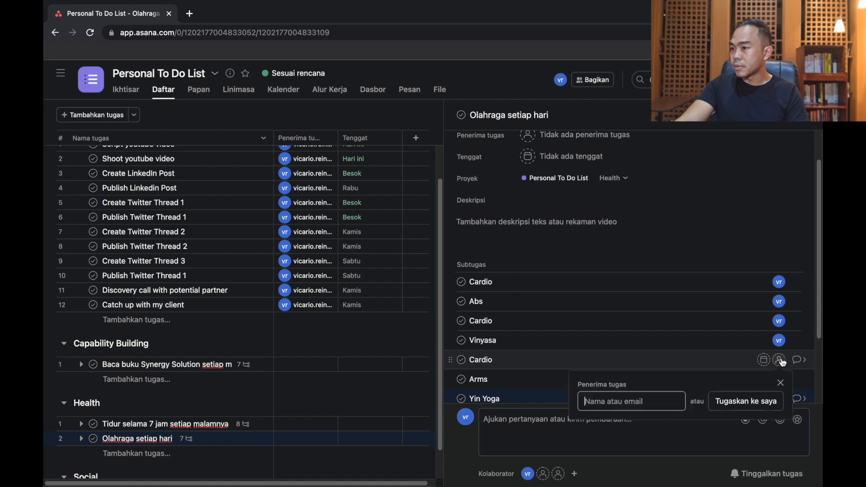
left_click(746, 401)
scroll(784, 316, "down", 2)
left_click(779, 285)
left_click(747, 327)
left_click(779, 304)
left_click(761, 342)
Set the due dates of the first four exercise subtasks, Cardio, Abs, Cardio and Vinyasa, to April 25, 26, 27 and 28, 2022.
left_click(763, 187)
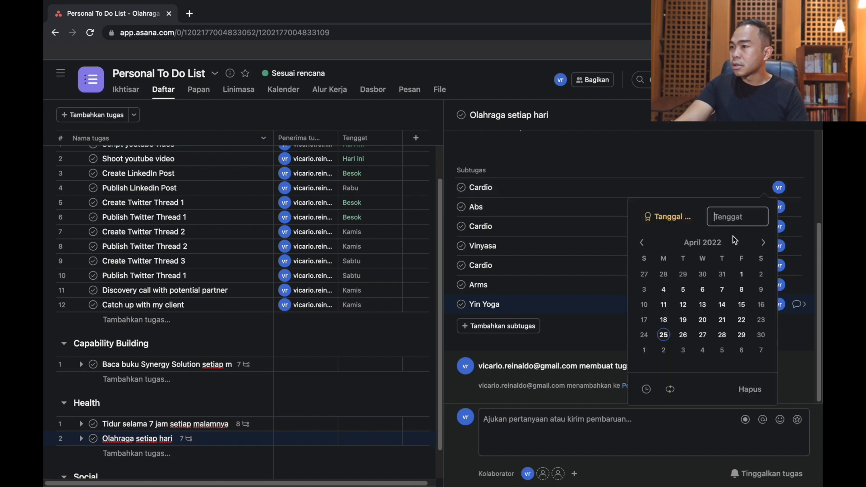
left_click(664, 335)
left_click(796, 338)
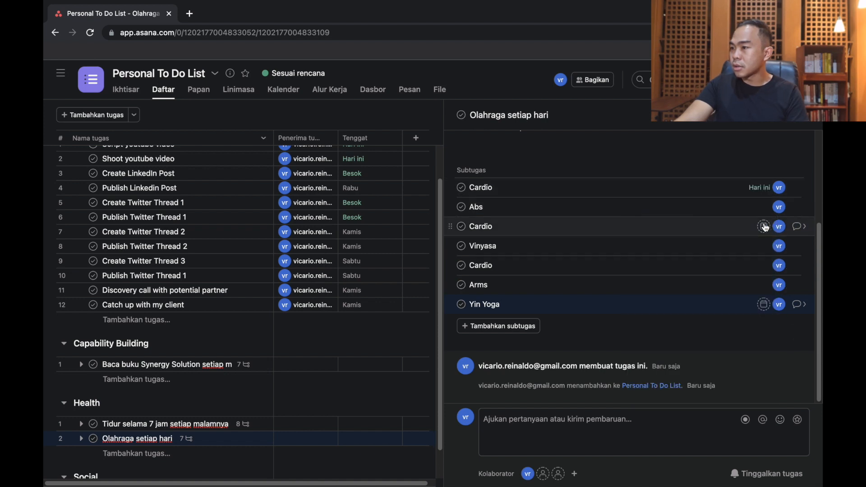
left_click(763, 206)
left_click(683, 354)
left_click(798, 346)
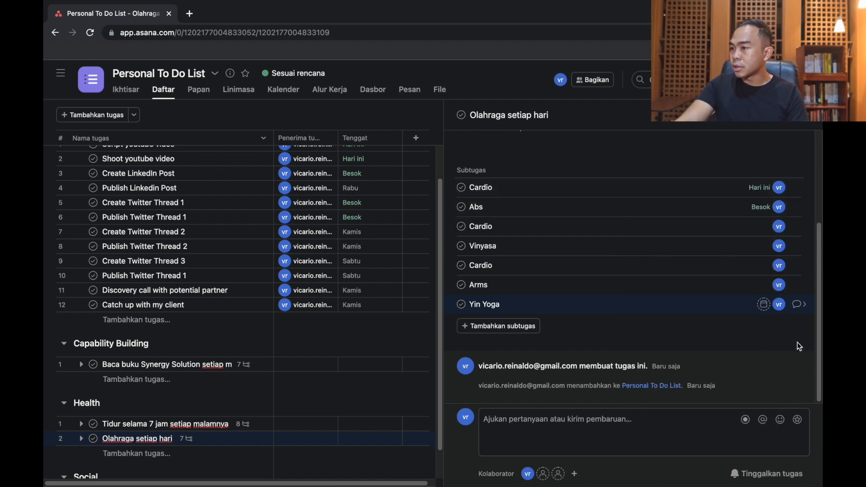
left_click(763, 226)
left_click(702, 370)
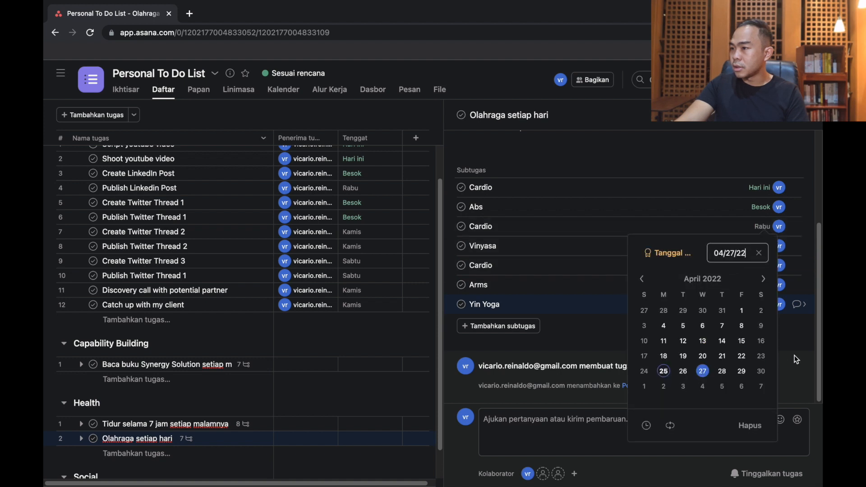
left_click(787, 356)
left_click(763, 245)
left_click(722, 393)
left_click(803, 363)
Set the due dates of the last three exercise subtasks, Cardio, Arms and Yin Yoga, to April 29, April 30 and May 1, 2022.
left_click(763, 265)
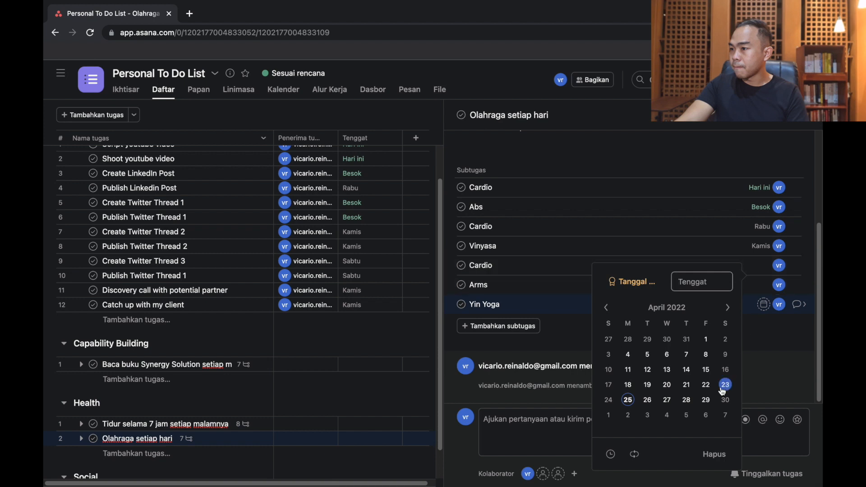
left_click(724, 386)
left_click(785, 360)
left_click(763, 284)
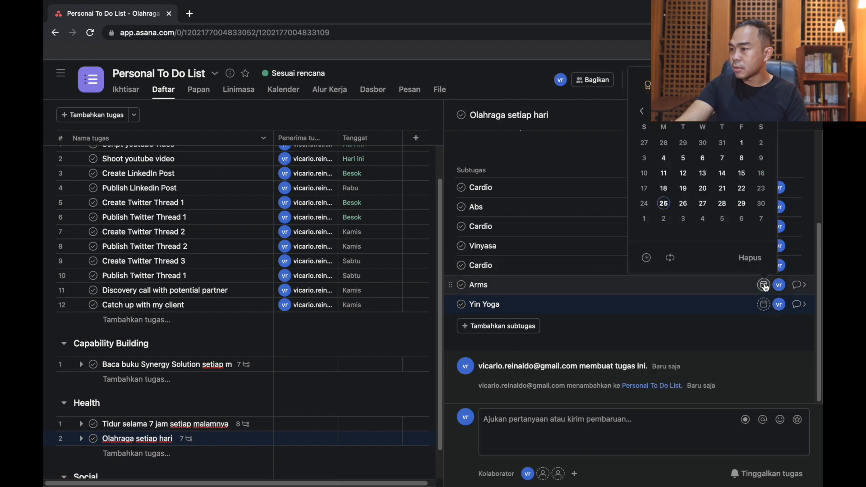
left_click(761, 206)
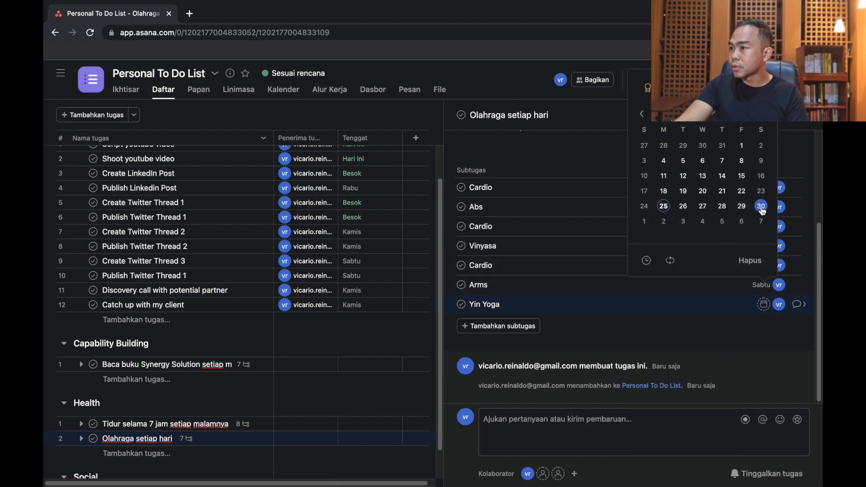
left_click(780, 358)
left_click(763, 304)
left_click(645, 241)
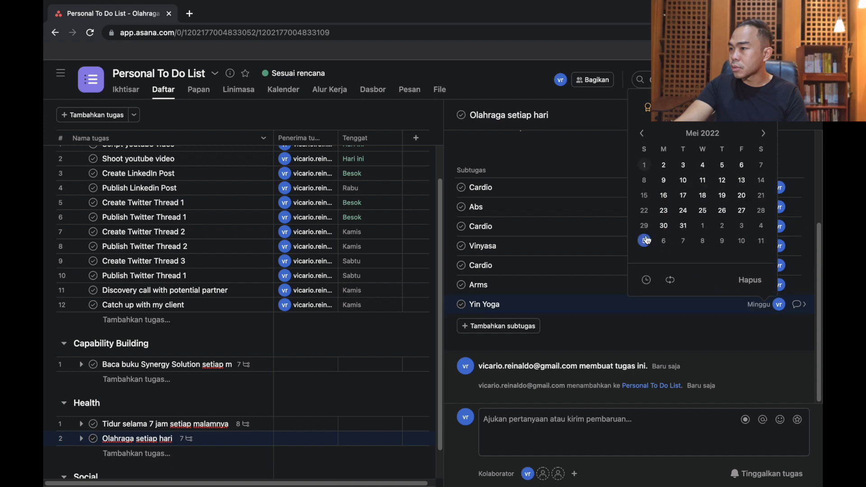
left_click(675, 332)
Close the task details and add the task "Telpon Nyokap" to the Social section.
scroll(675, 332, "up", 1)
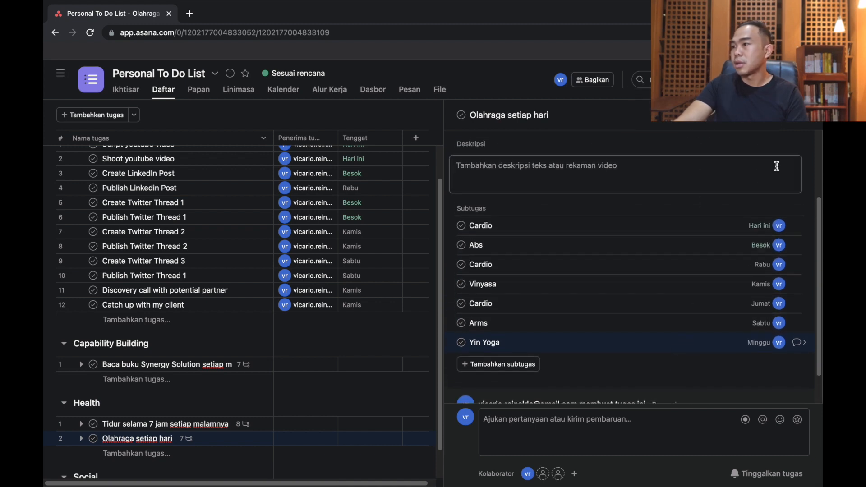
left_click(806, 122)
scroll(196, 330, "down", 1)
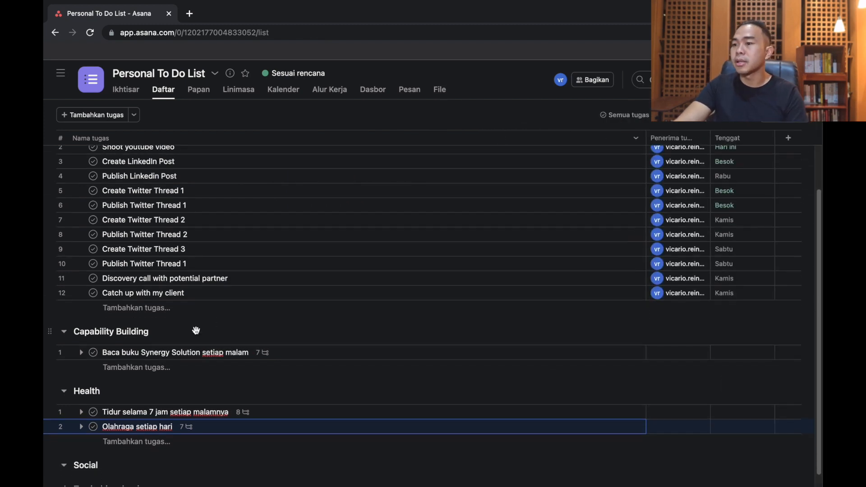
scroll(195, 330, "down", 1)
left_click(108, 453)
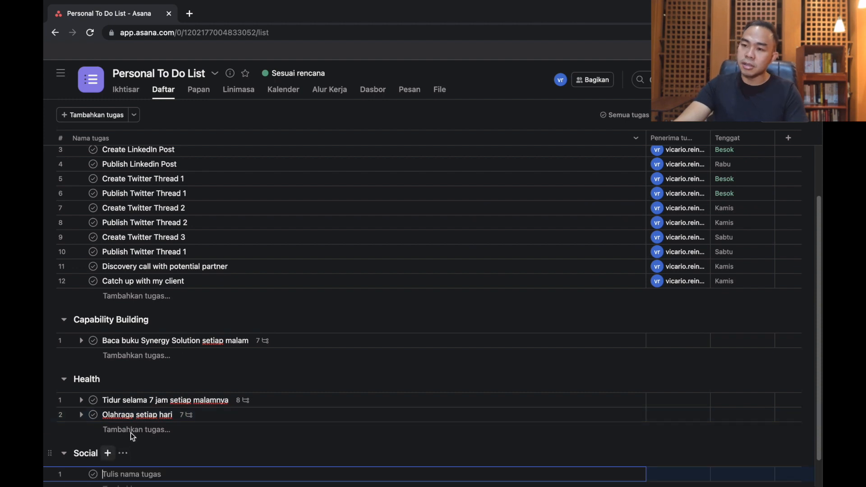
scroll(220, 391, "down", 2)
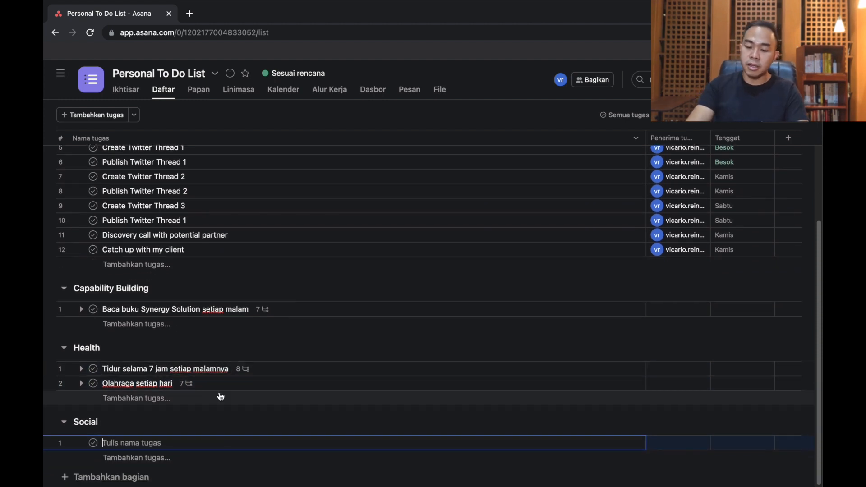
type("Telpo")
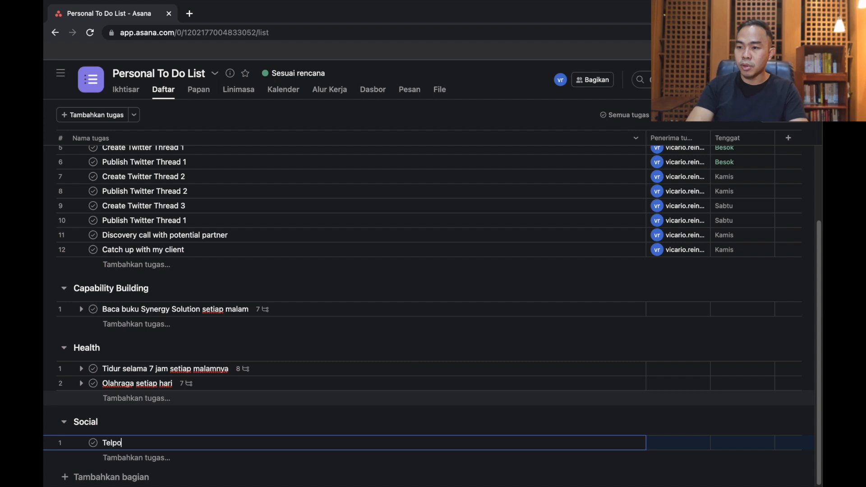
type("n Nyoka")
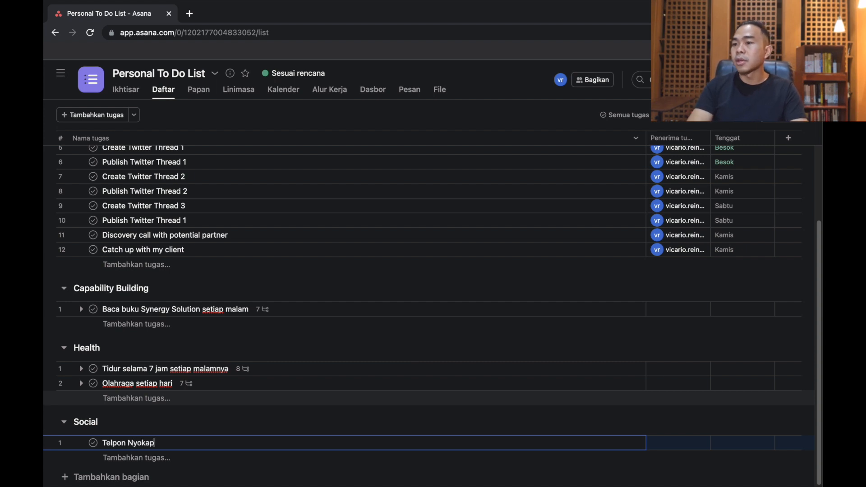
type("p")
key("Return")
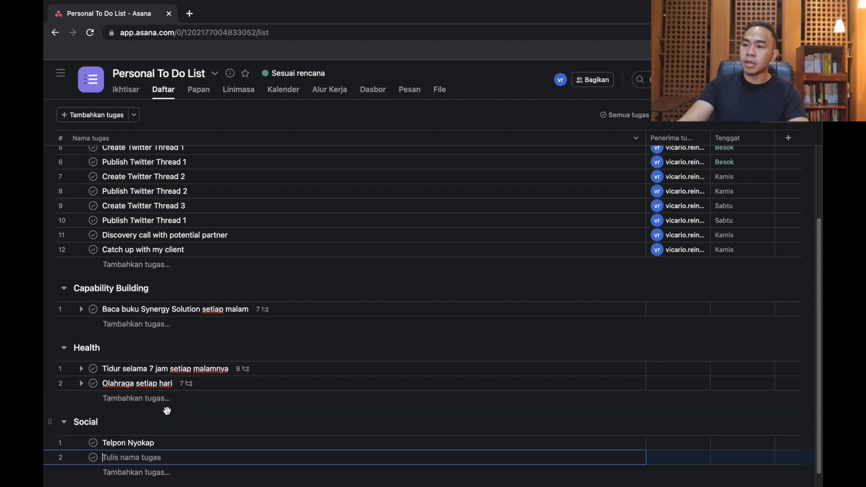
Add the task "Jemput Ade di stasiun" and two tasks named "Nelpon cewe gue" below "Telpon Nyokap" in the Social section.
scroll(167, 411, "down", 1)
type("Jemput ")
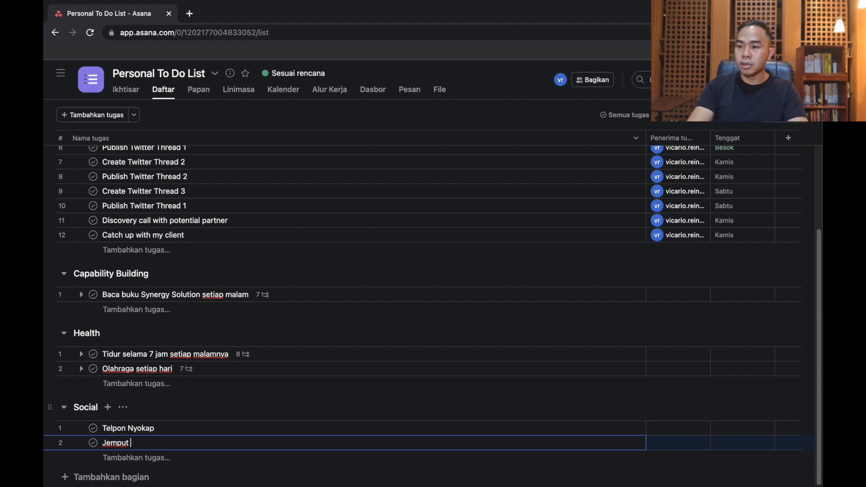
type("Ade gue")
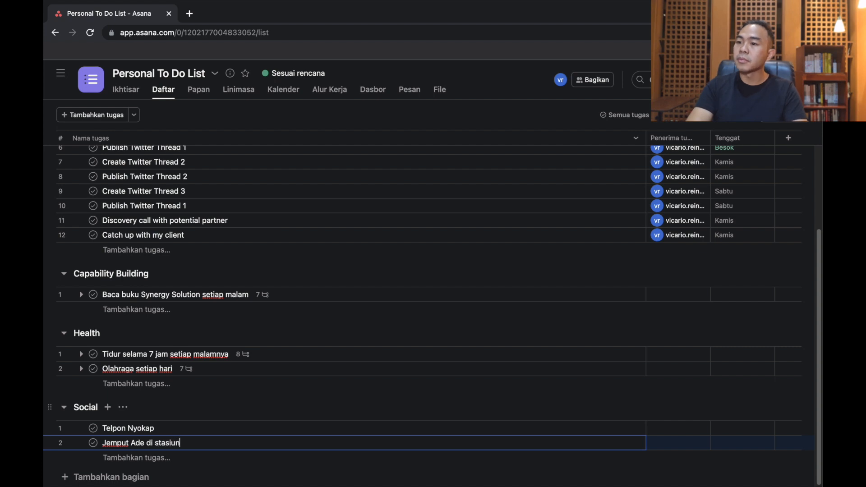
key("Return")
type("Nelp")
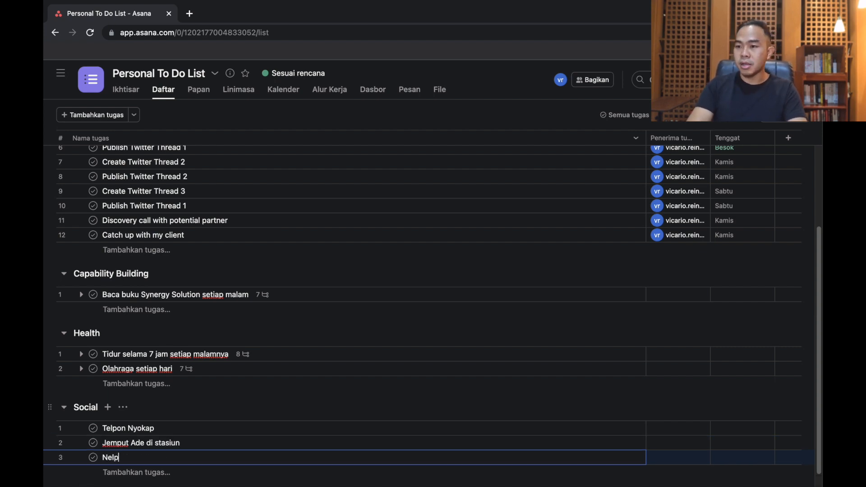
type("on cewe gue")
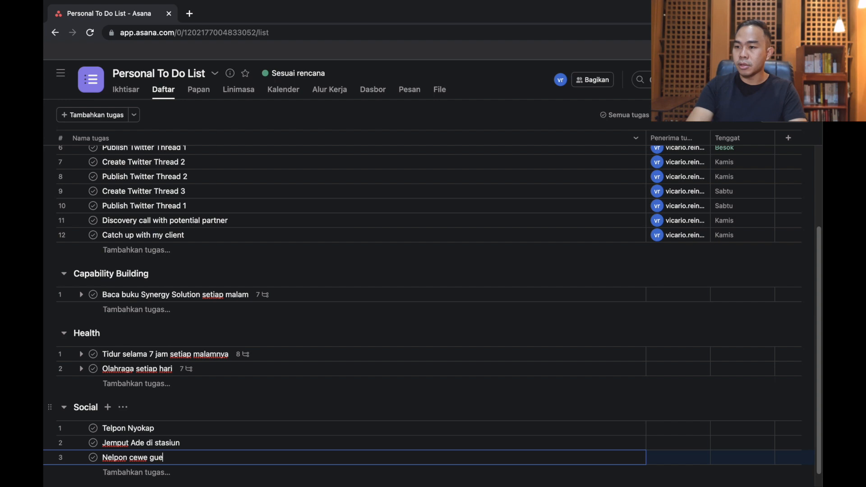
key("Return")
type("Nelpon cewe gue")
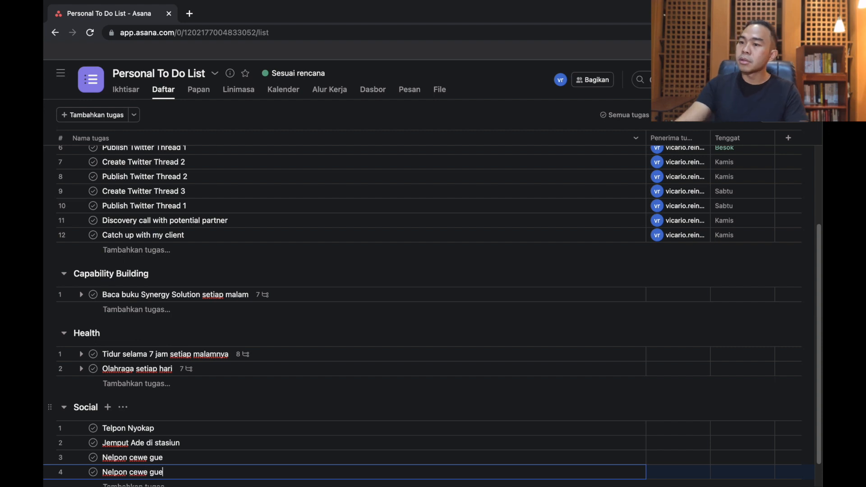
scroll(196, 434, "down", 1)
key("Return")
Add the tasks "Hangout sama temen temen sma" and "Schedule meetup pas lagi libur lebaran" at the end of the Social section.
type("Hangout sama temen temen")
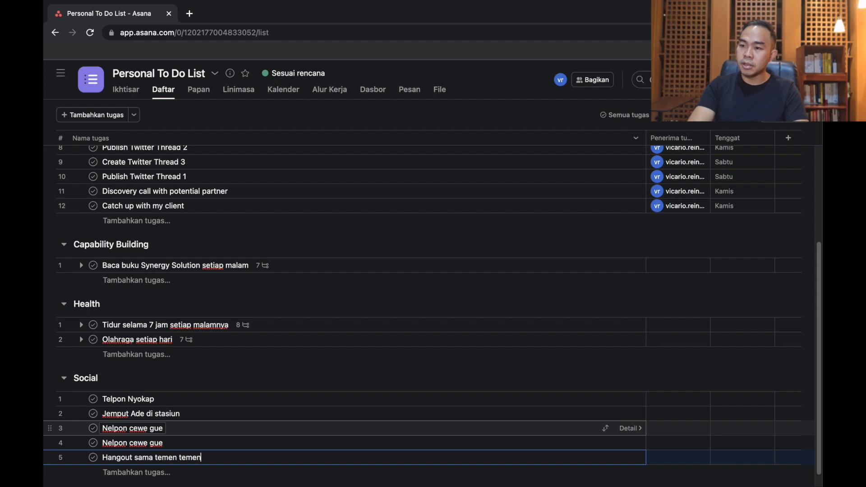
key("Return")
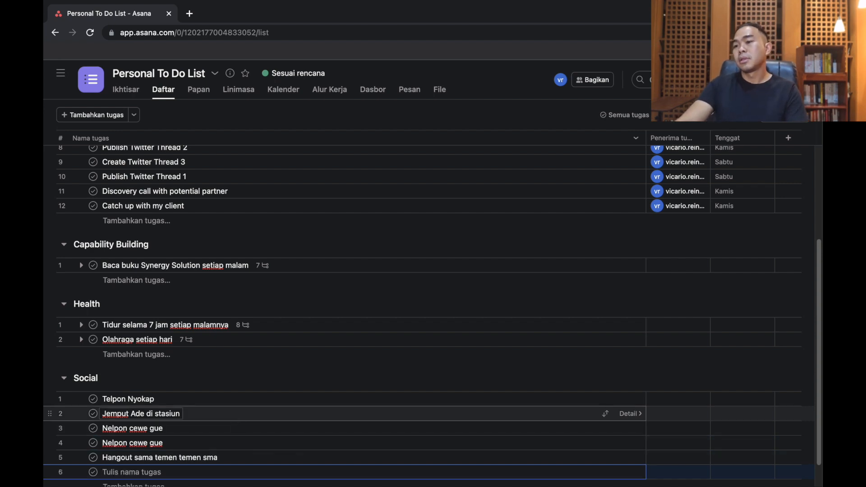
scroll(203, 435, "down", 1)
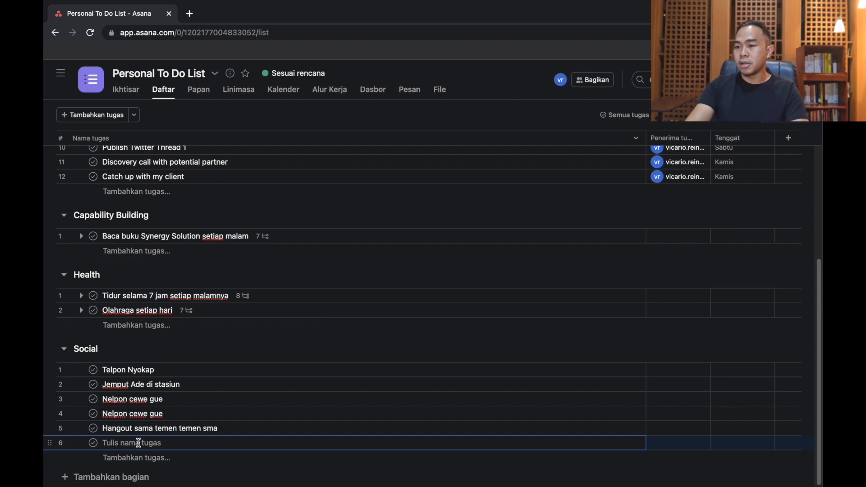
type("Schedule meetup pas lagi lib")
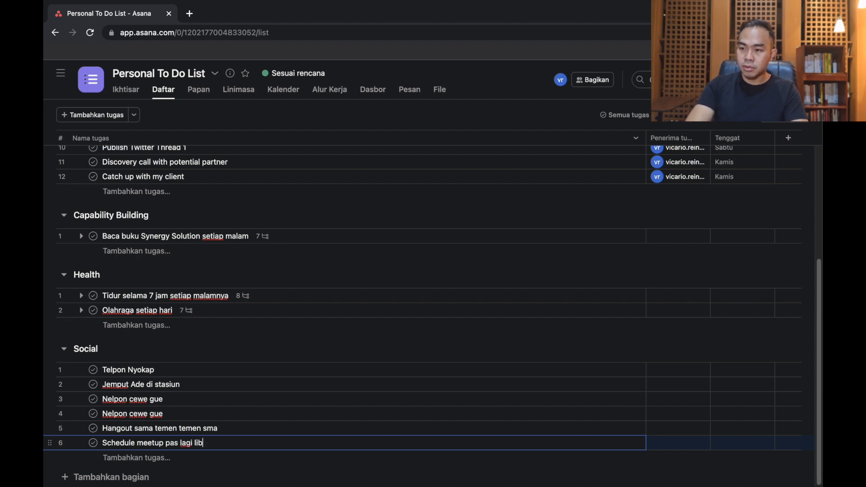
type("aran")
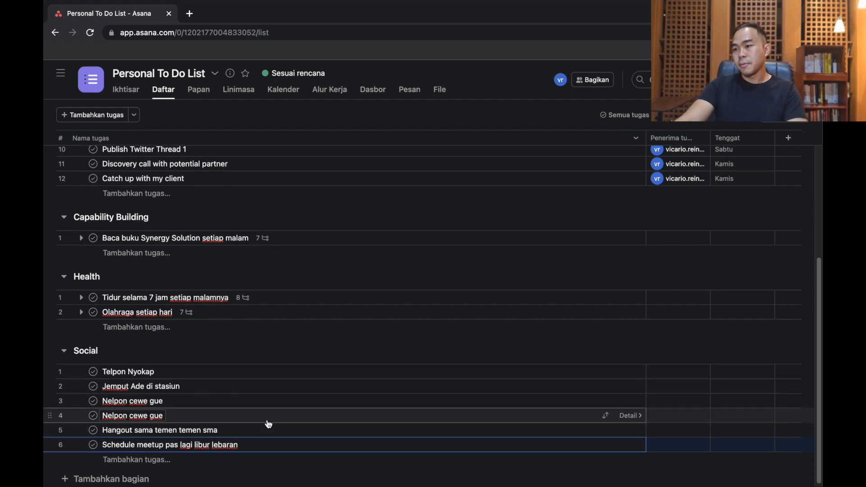
Assign all six tasks in the Social section to your own account.
left_click(657, 371)
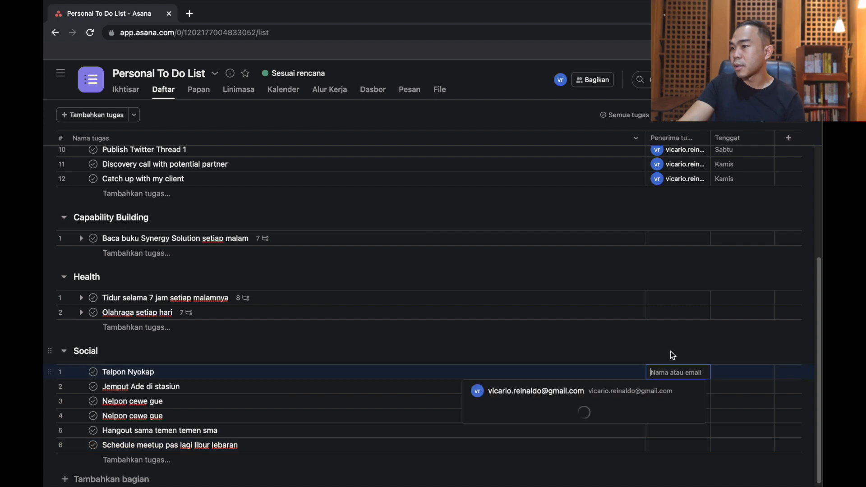
left_click(617, 391)
left_click(657, 386)
left_click(655, 406)
left_click(657, 401)
left_click(657, 417)
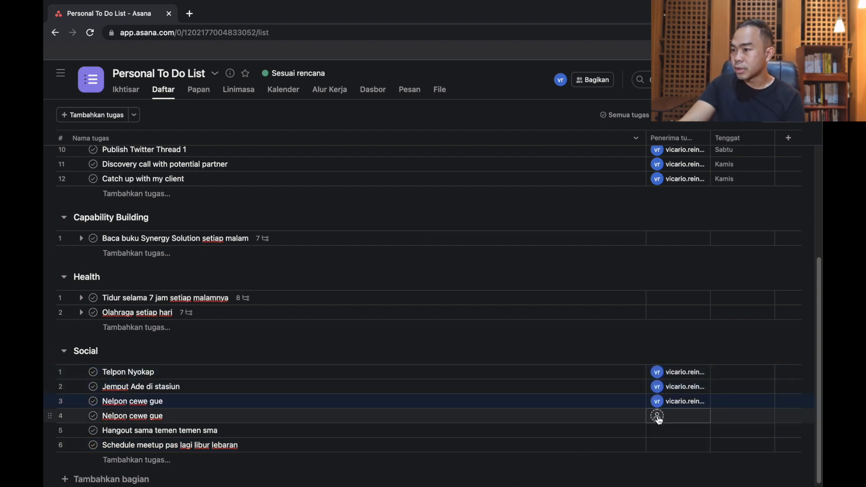
left_click(657, 416)
left_click(658, 434)
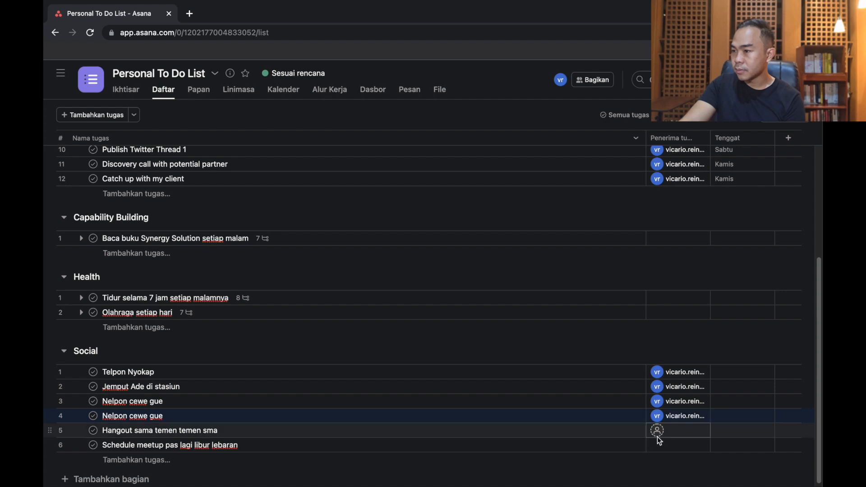
left_click(657, 445)
left_click(631, 404)
left_click(651, 432)
left_click(582, 449)
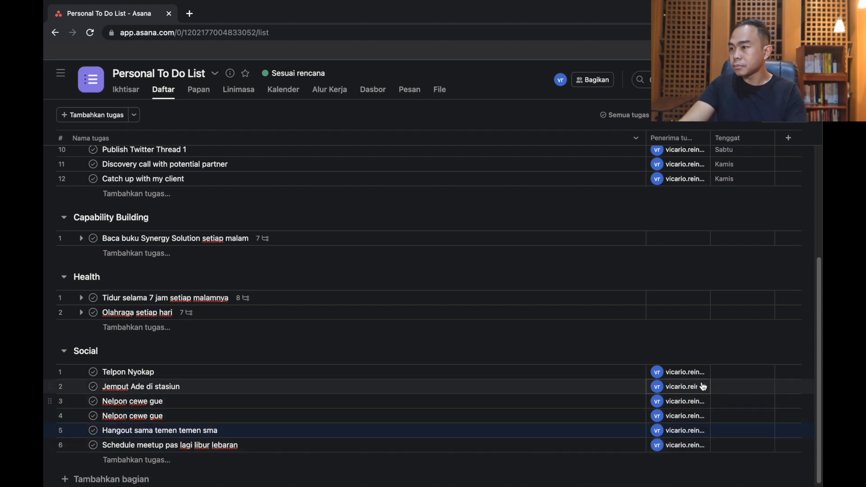
Set the due date of "Telpon Nyokap" to April 26, 2022 and of "Jemput Ade di stasiun" to April 28, 2022.
left_click(716, 372)
left_click(675, 294)
left_click(512, 344)
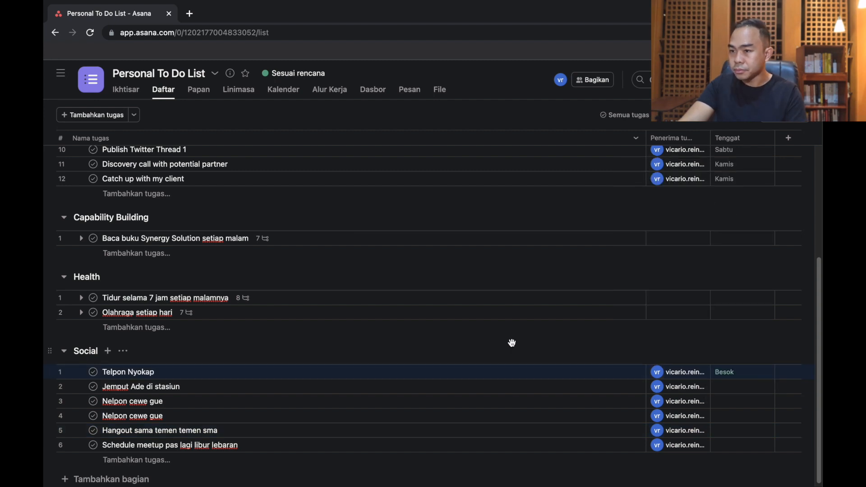
left_click(722, 387)
left_click(715, 309)
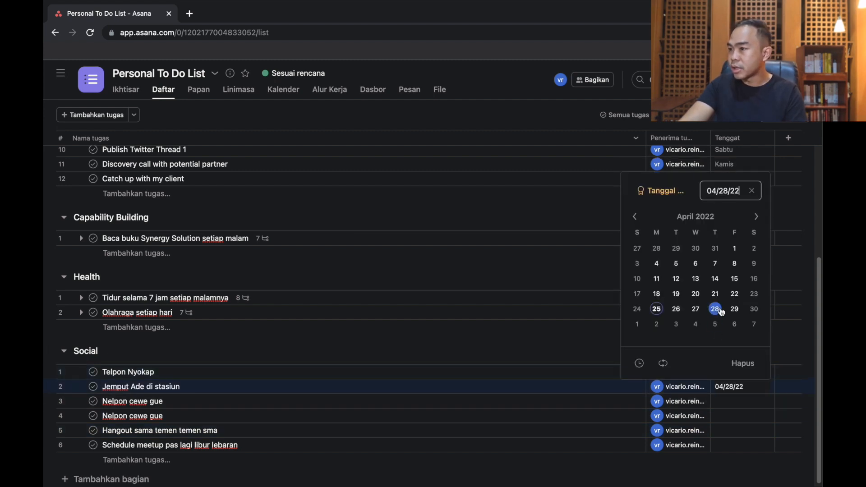
left_click(559, 341)
Set the due dates of the two "Nelpon cewe gue" tasks to April 26 and April 30, 2022.
left_click(721, 401)
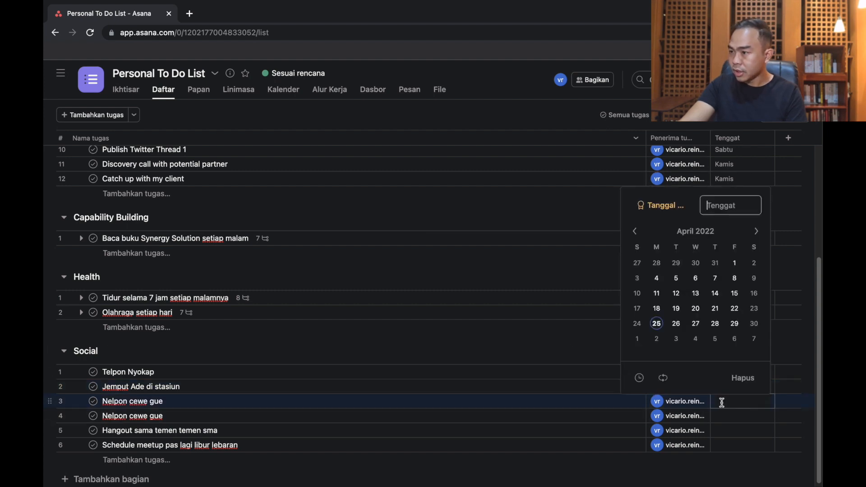
left_click(676, 323)
left_click(576, 353)
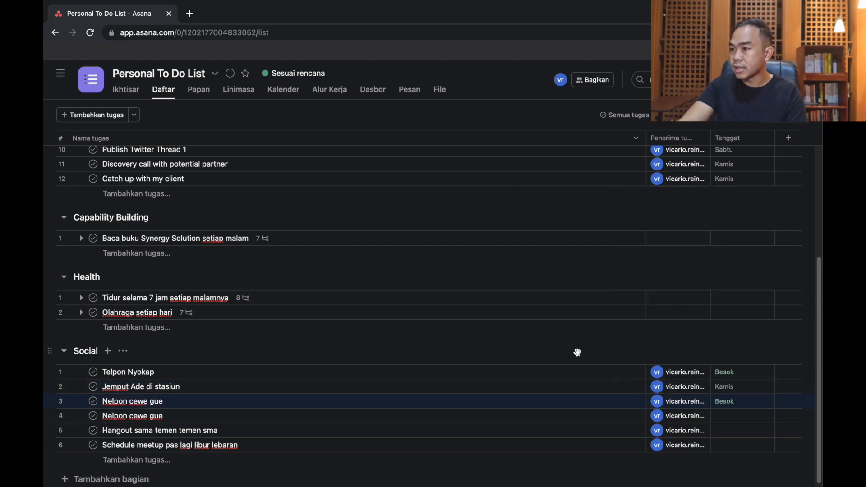
left_click(721, 416)
left_click(755, 341)
left_click(570, 347)
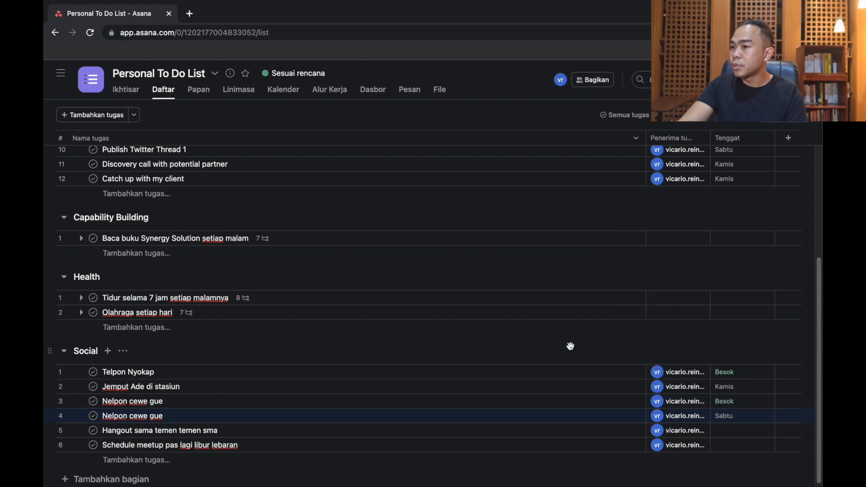
Set the due date of "Hangout sama temen temen sma" in the Social section to April 27, 2022.
left_click(721, 431)
left_click(696, 355)
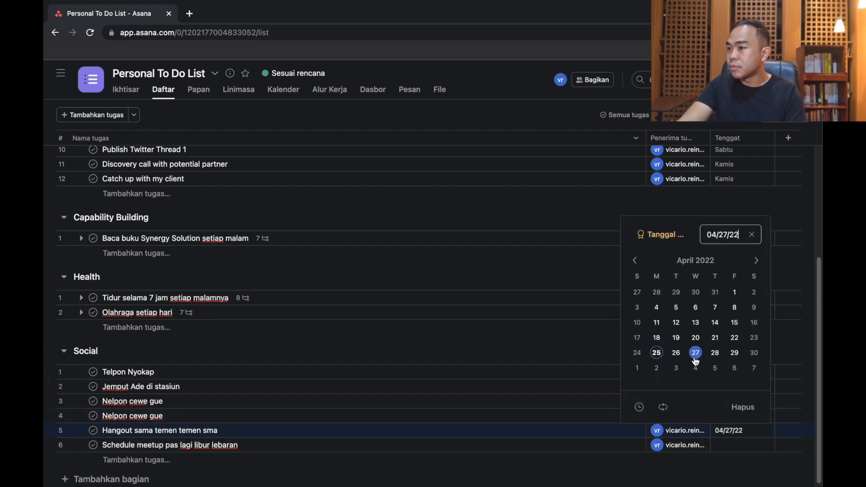
left_click(220, 428)
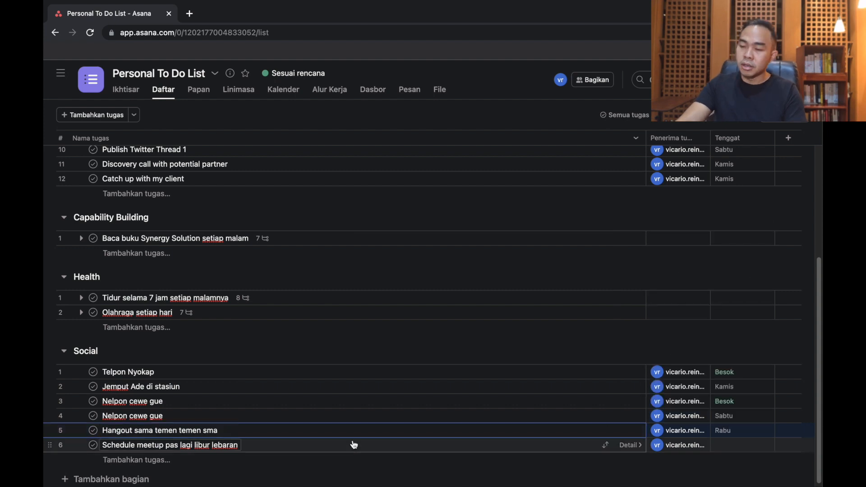
Add the task "Komsel" below "Hangout sama temen temen sma", assigned to your own account and due April 28, 2022.
key("Return")
type("Komsel")
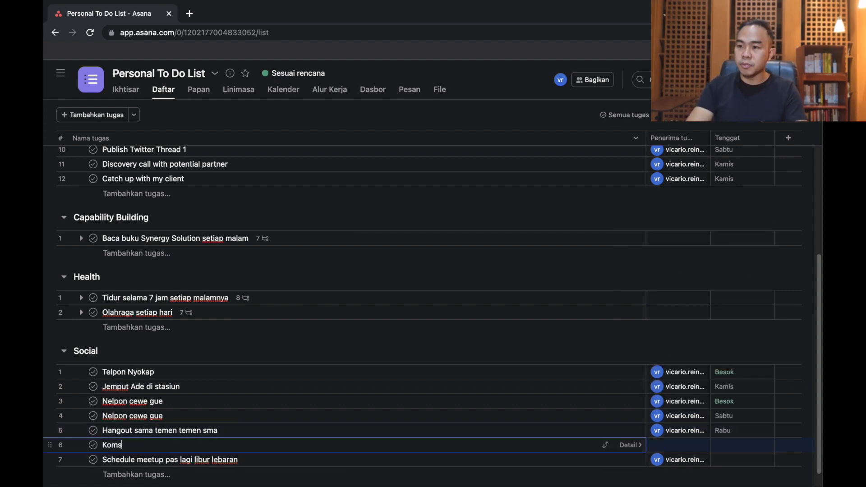
left_click(655, 444)
left_click(619, 405)
left_click(720, 446)
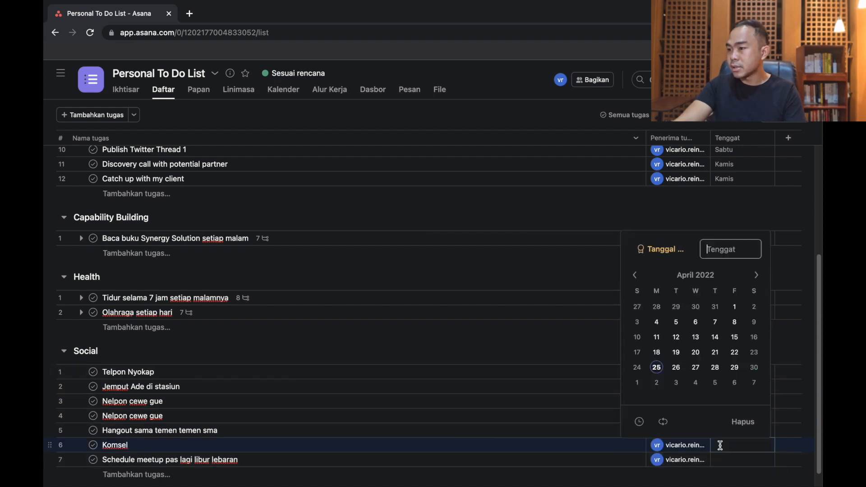
left_click(715, 367)
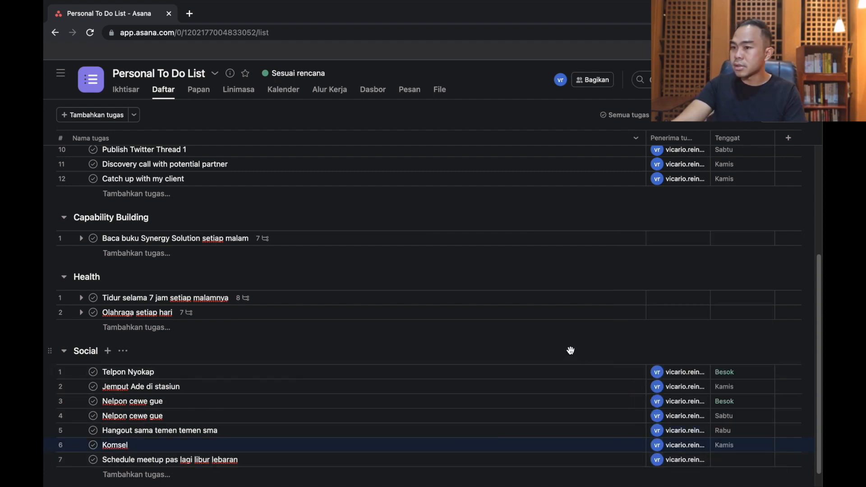
Set the due date of "Schedule meetup pas lagi libur lebaran" to April 27, 2022.
scroll(577, 361, "down", 1)
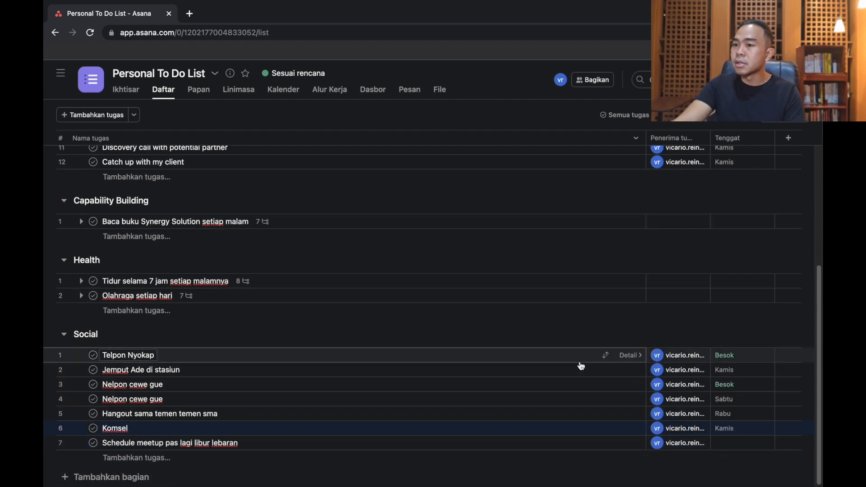
left_click(723, 445)
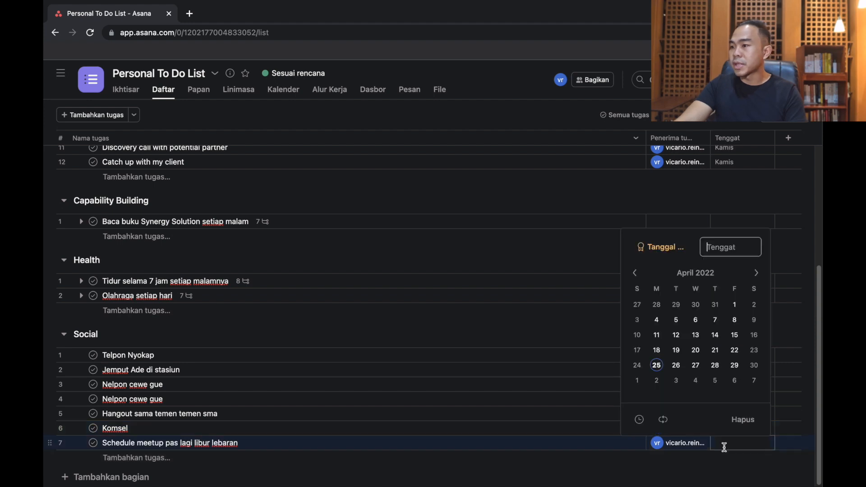
left_click(699, 370)
left_click(555, 343)
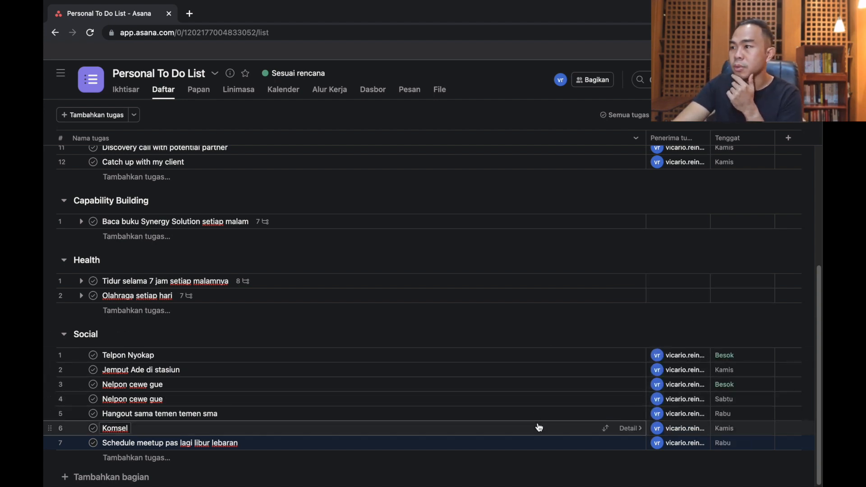
Add a new section named "Other" below the Social section.
scroll(538, 427, "up", 5)
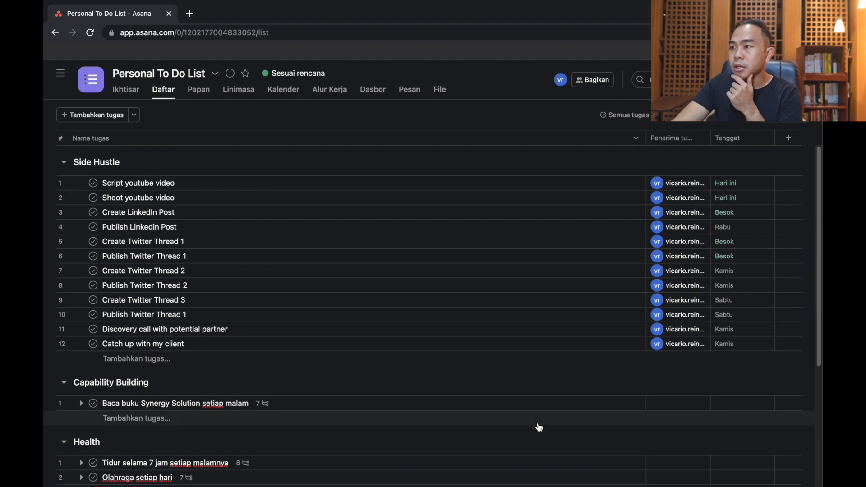
scroll(539, 426, "down", 5)
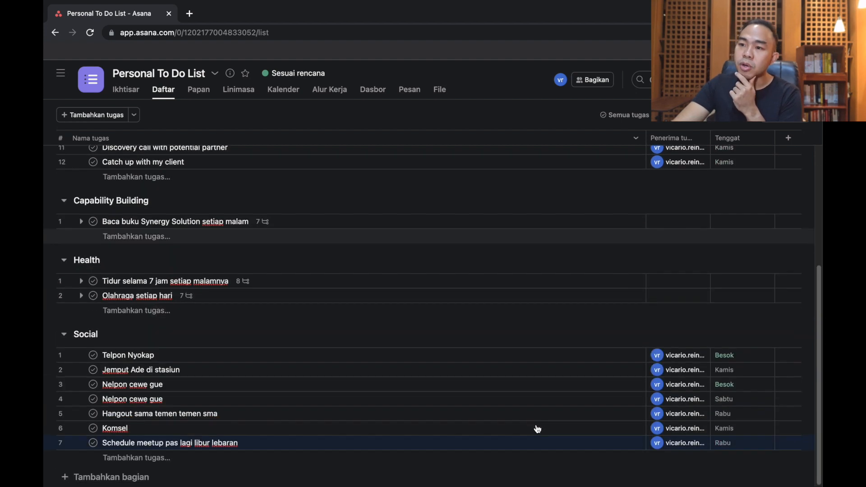
left_click(120, 479)
type("Oter")
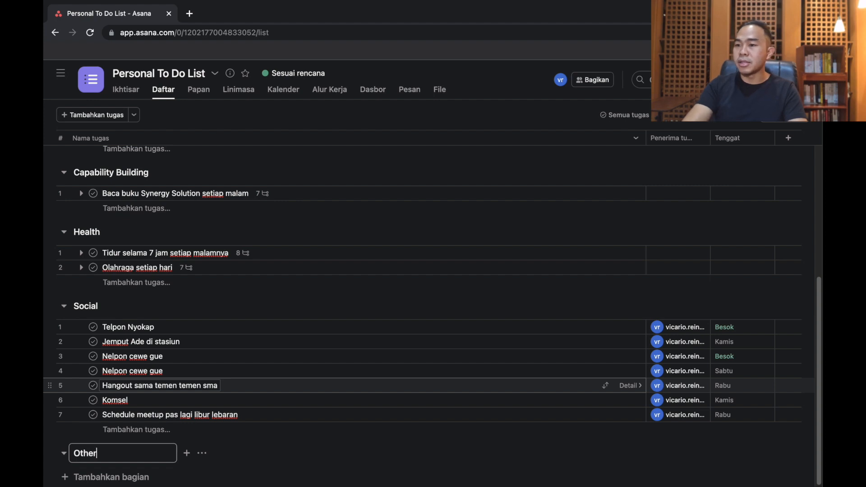
key("Return")
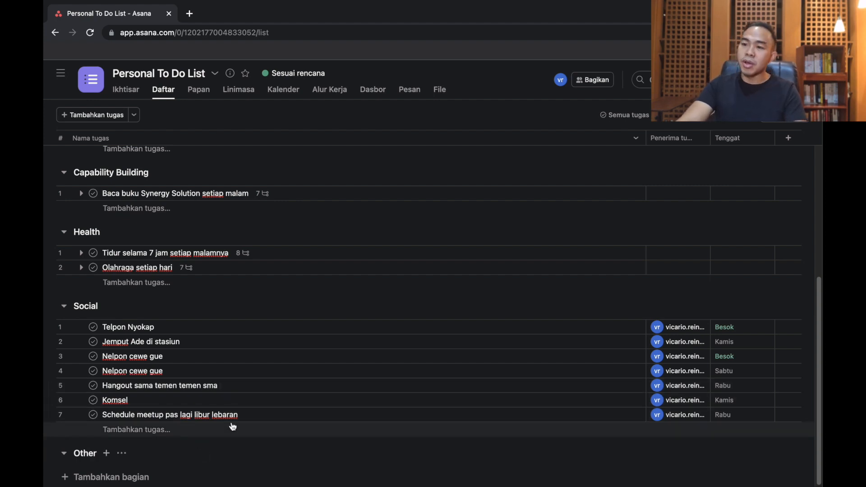
Add the tasks "Ambil jins gue di toko" and "Belanja shuttle cock di Tokopedia" to the Other section.
left_click(106, 453)
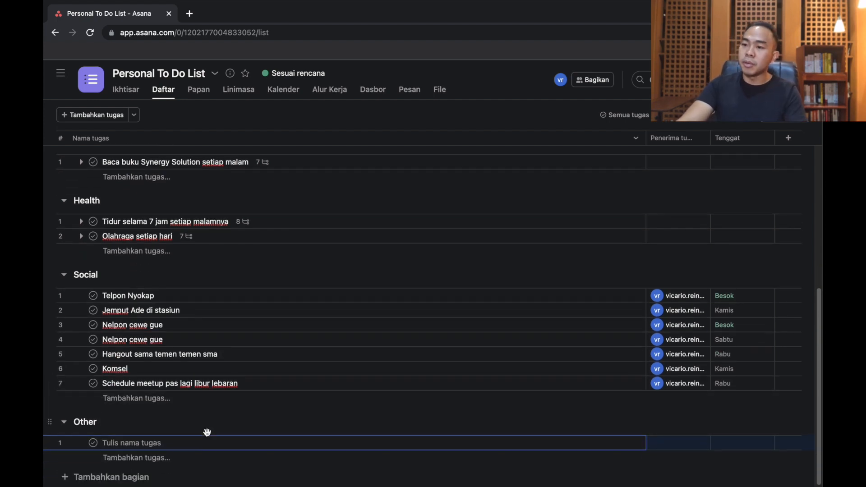
type("Ambil jins gue di toko")
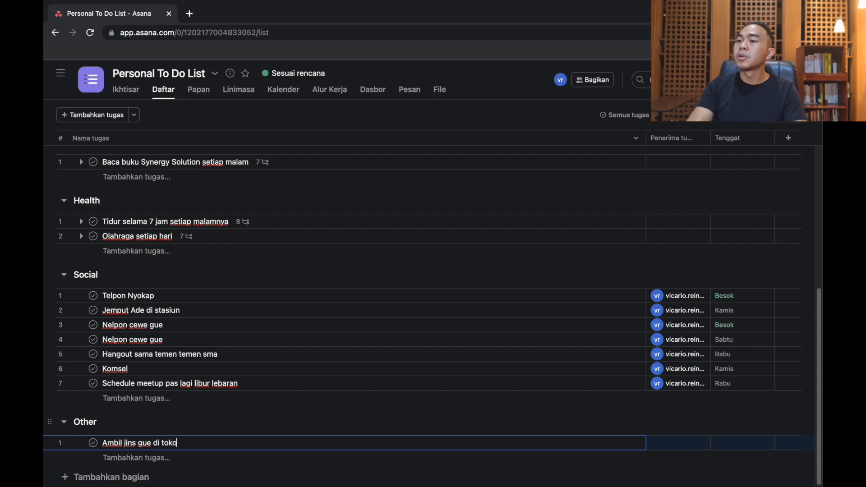
key("Return")
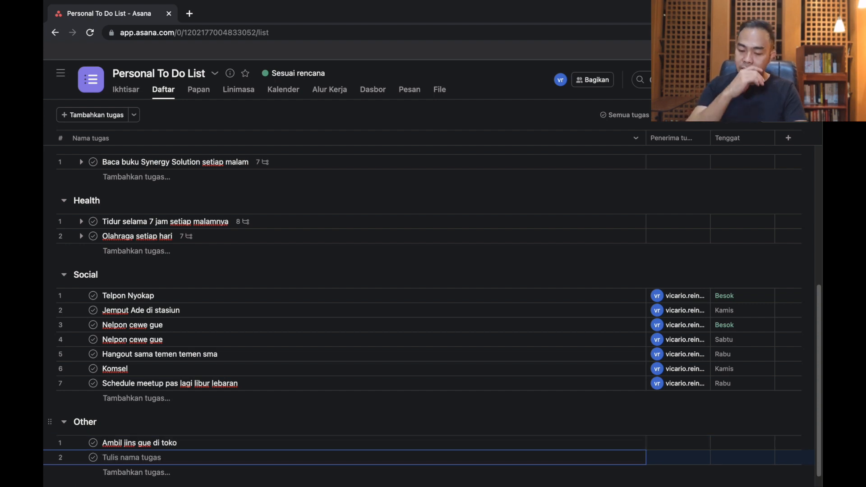
type("Belanja shu")
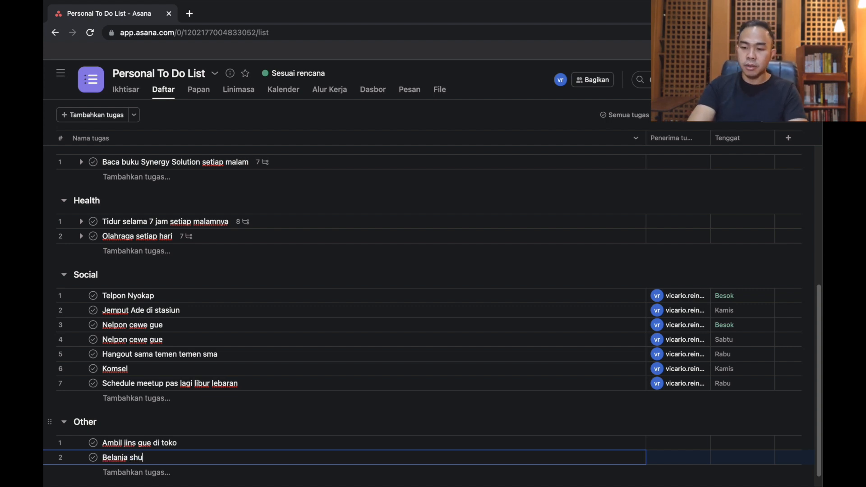
type("ttle cok di Tokopedia")
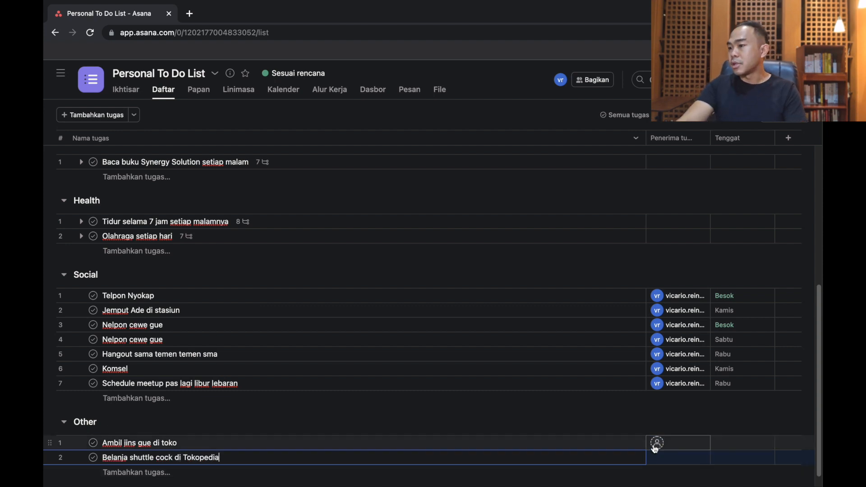
Assign both tasks in the Other section to your own account and set their due dates to April 26, 2022.
left_click(654, 448)
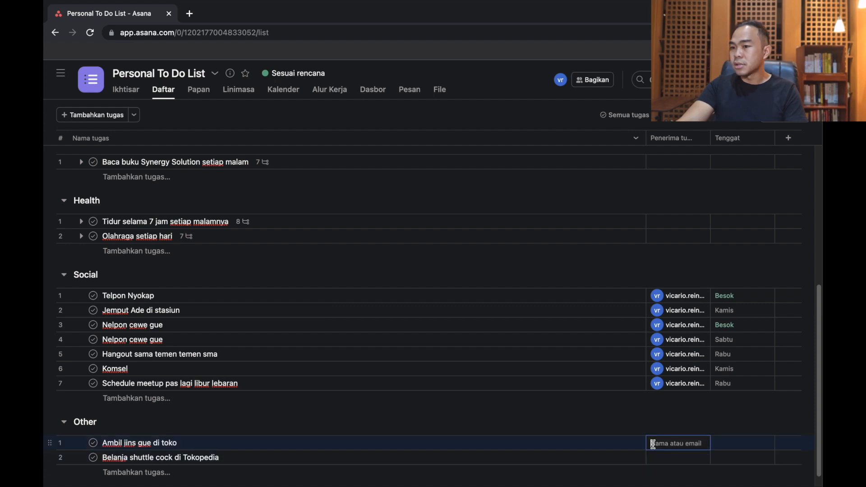
left_click(583, 404)
left_click(722, 444)
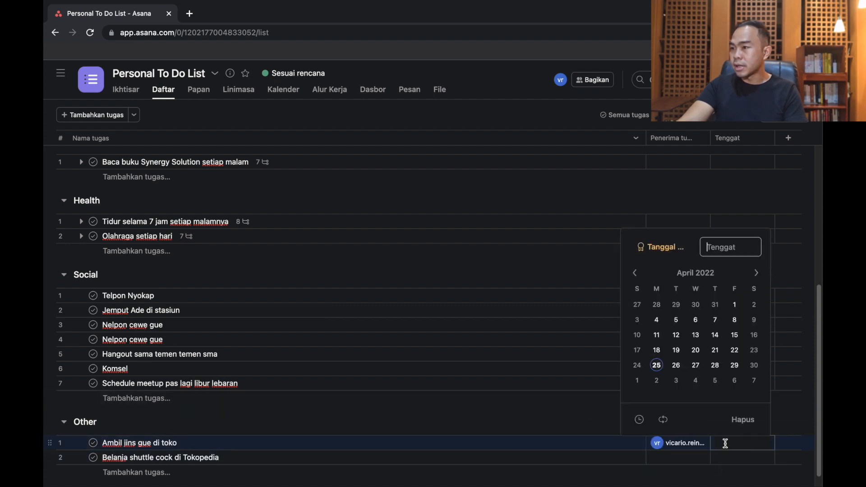
left_click(675, 365)
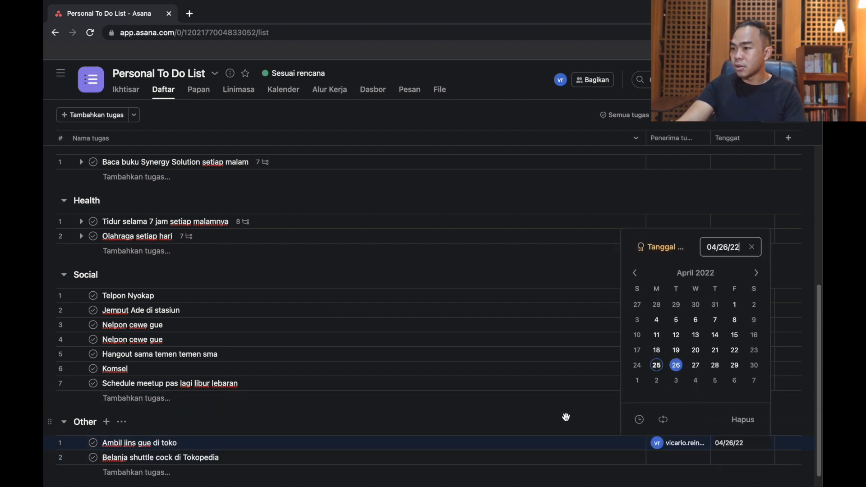
left_click(658, 457)
left_click(612, 420)
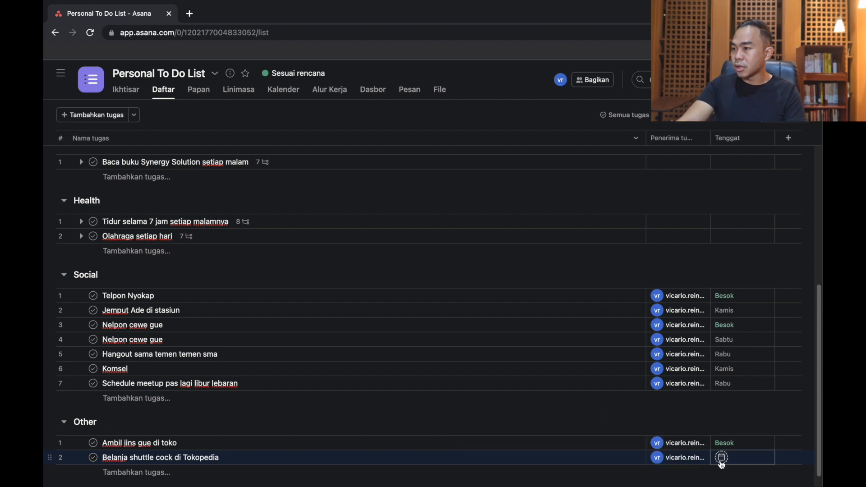
left_click(721, 457)
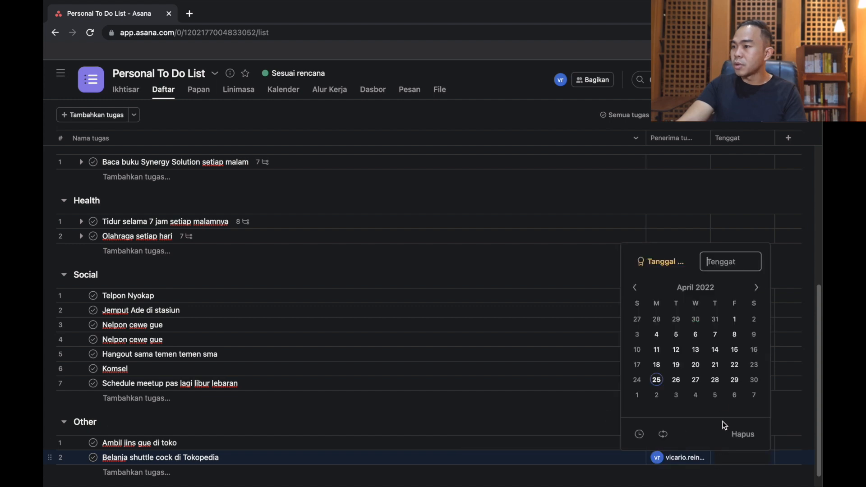
left_click(681, 380)
left_click(549, 421)
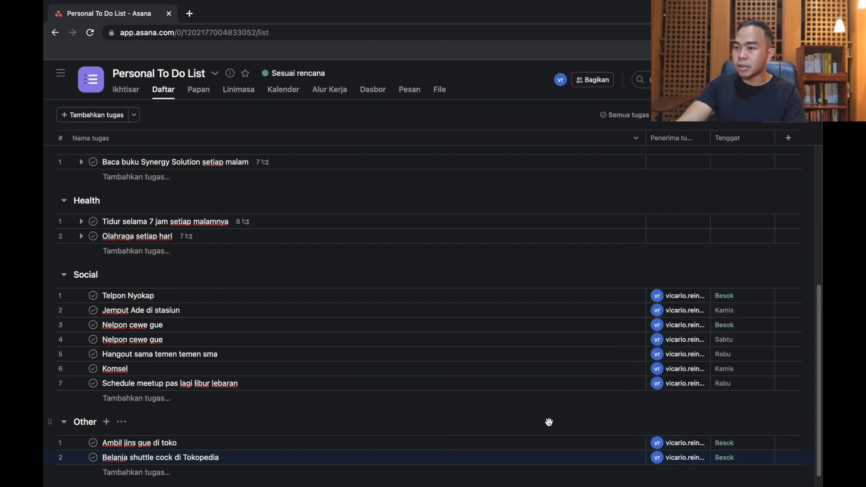
Add a "Backlog" section below Other containing the tasks "Beresin kamar", "Rapihin portfolio saham" and "Course public speaking".
scroll(543, 427, "down", 1)
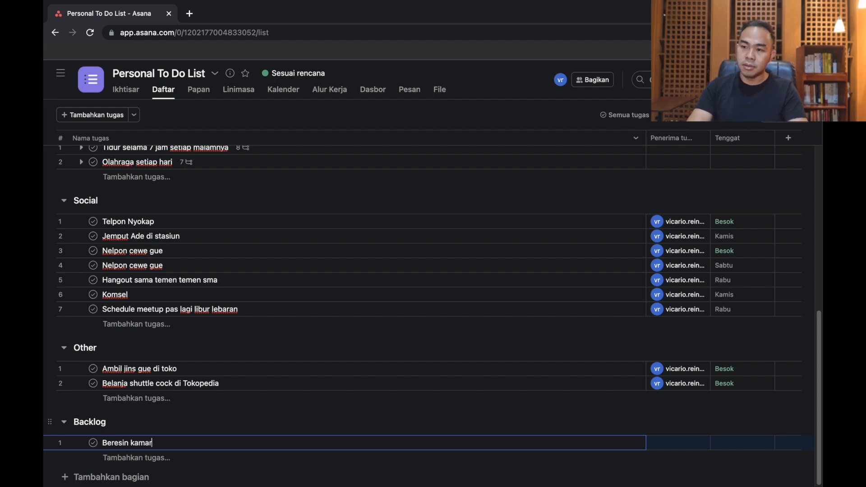
key("Return")
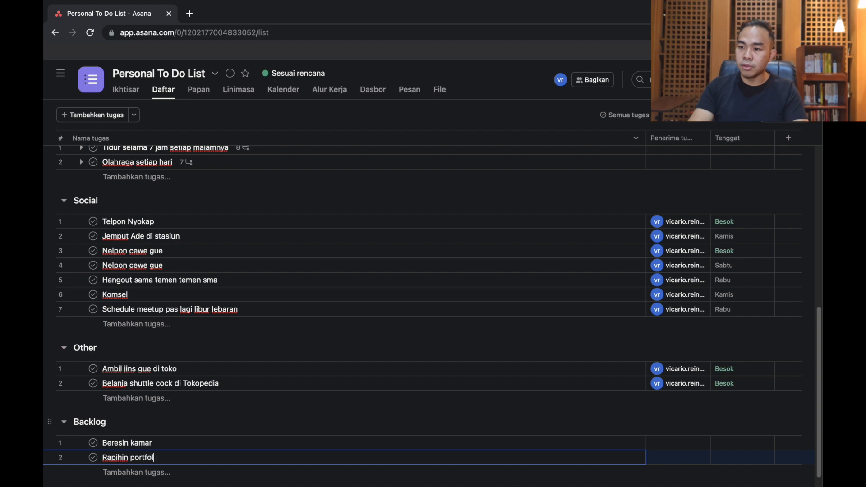
key("Return")
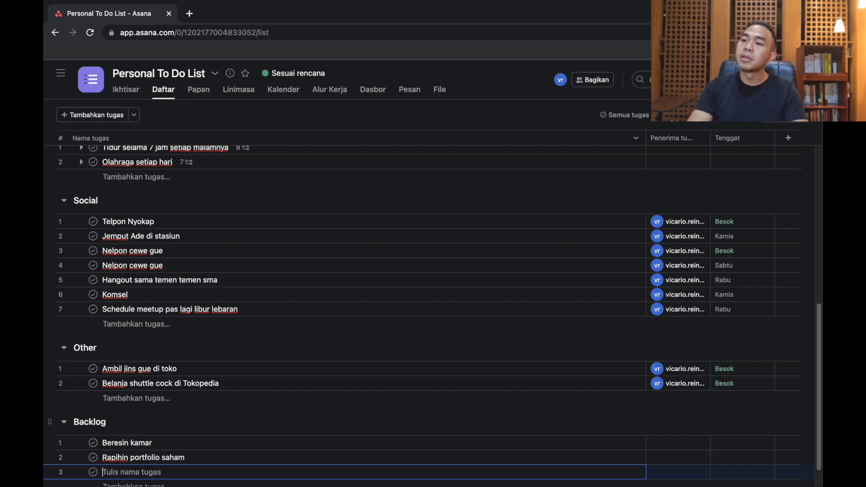
scroll(201, 417, "down", 2)
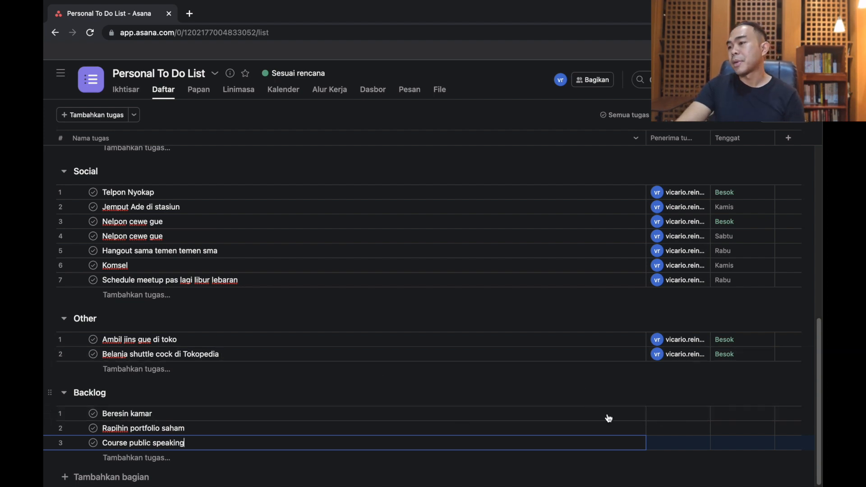
key("Escape")
Assign "Baca buku Synergy Solution setiap malam" to your own account and set its due date to May 1, 2022.
scroll(469, 396, "up", 5)
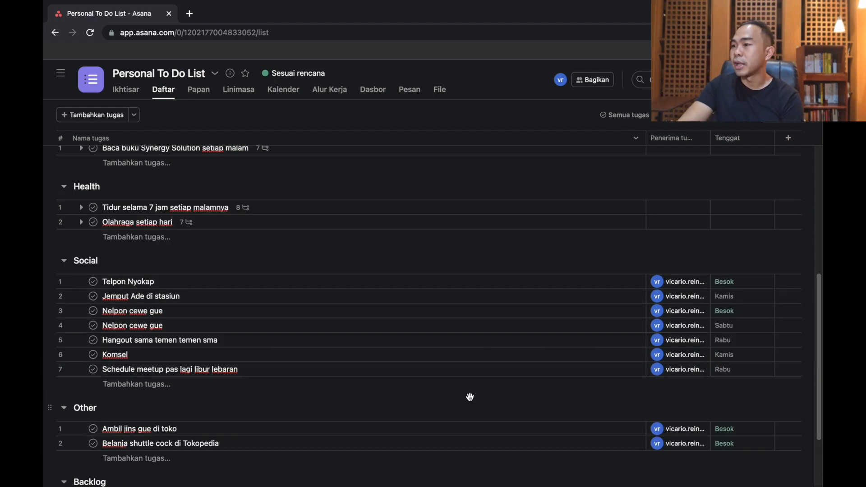
left_click(658, 253)
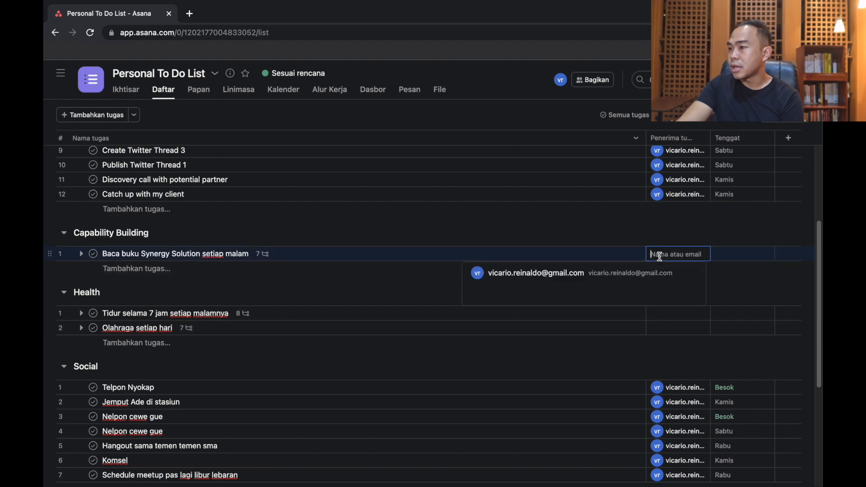
left_click(699, 277)
left_click(727, 254)
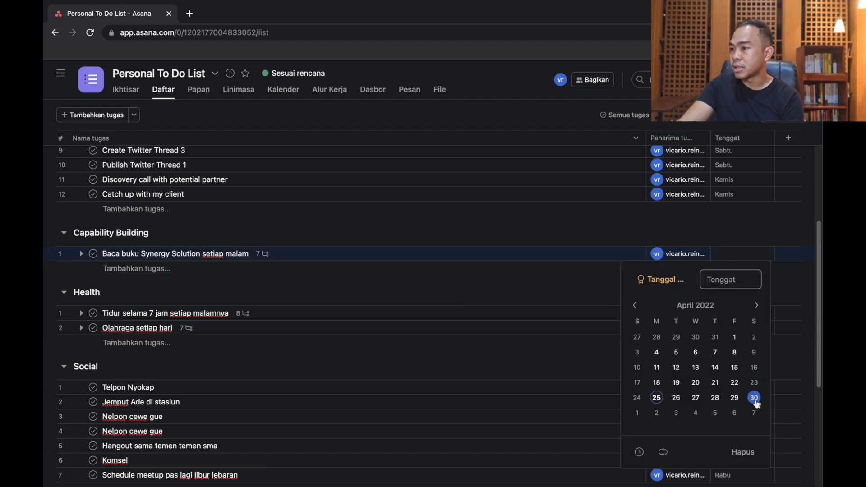
left_click(637, 412)
left_click(589, 296)
Assign the Health tasks "Tidur selama 7 jam setiap malamnya" and "Olahraga setiap hari" to your own account.
left_click(657, 317)
left_click(628, 332)
left_click(659, 329)
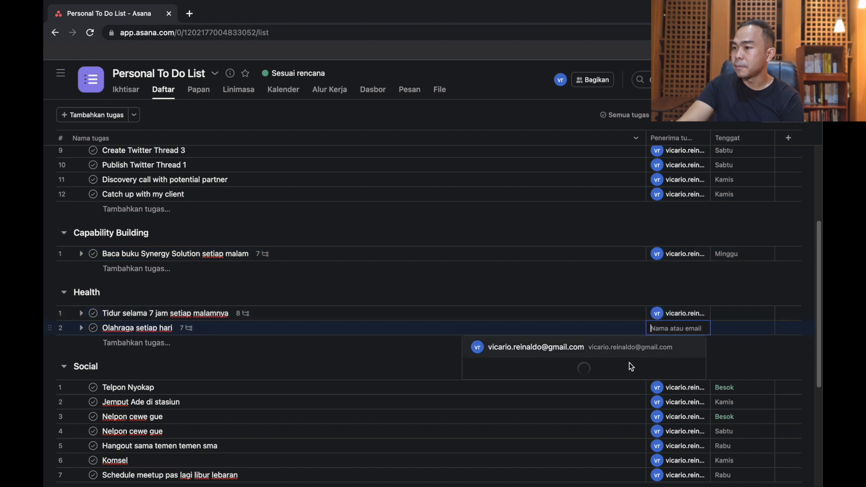
left_click(609, 348)
Set the due dates of both tasks in the Health section to May 1, 2022.
left_click(723, 310)
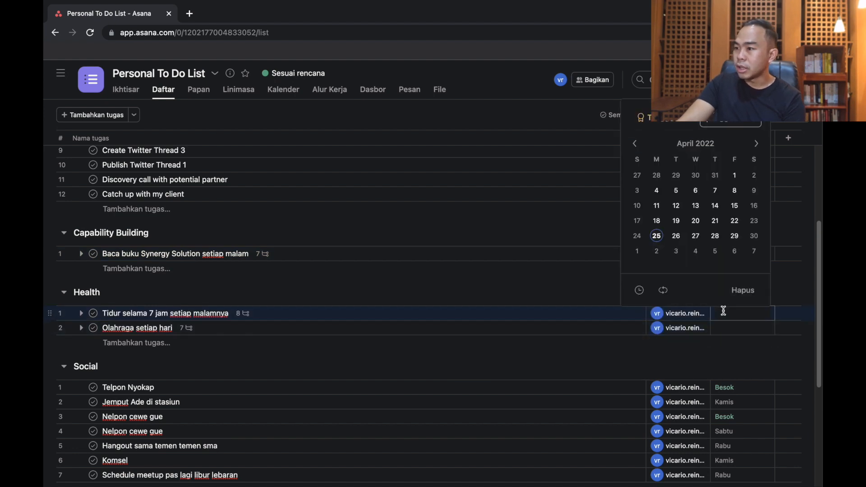
left_click(637, 250)
left_click(528, 290)
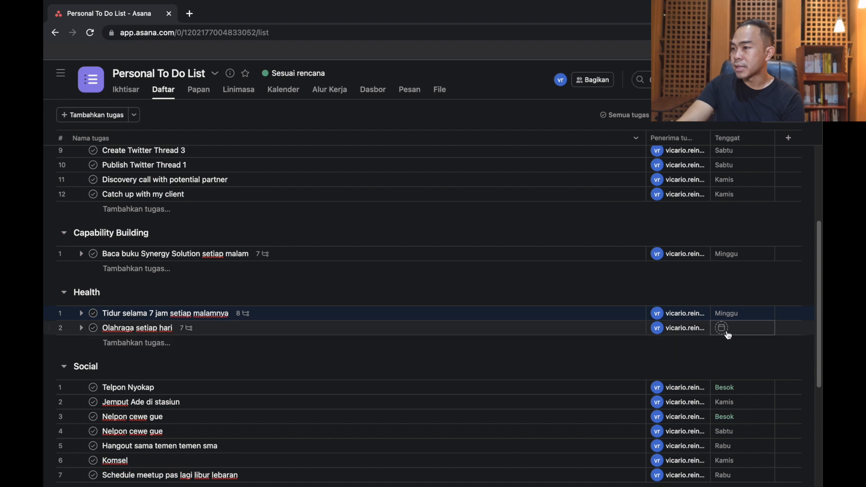
left_click(725, 330)
left_click(637, 266)
left_click(522, 297)
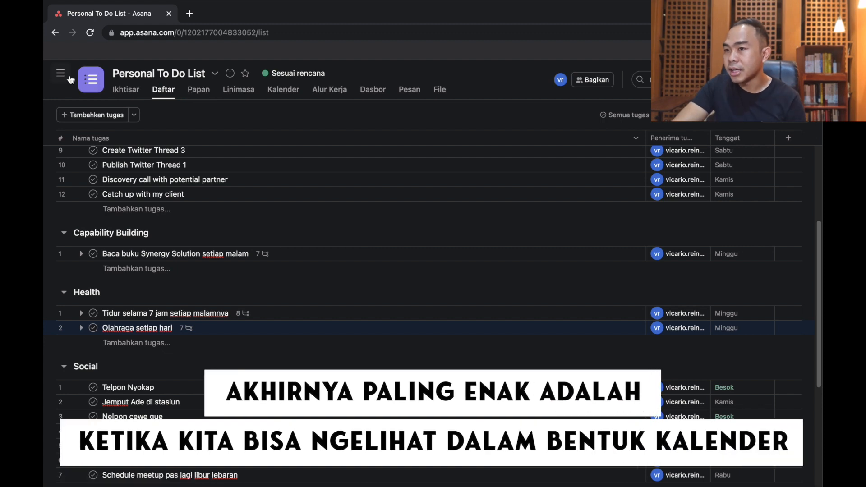
scroll(239, 195, "up", 5)
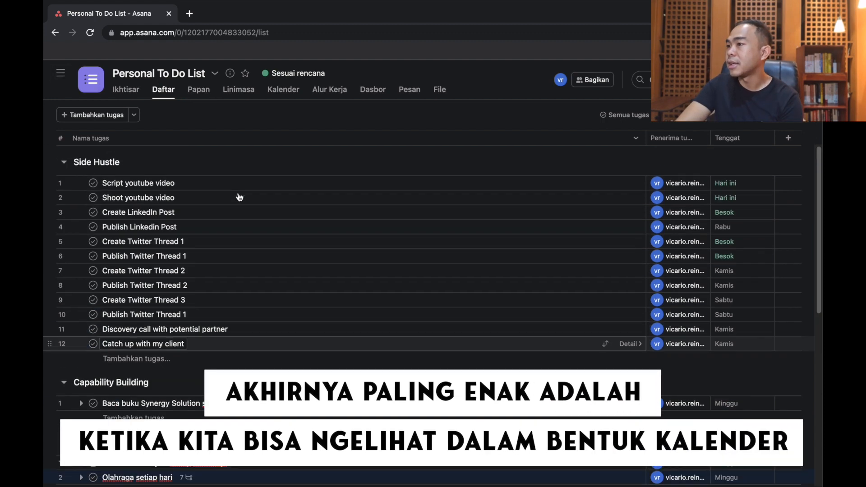
Open the calendar of your own assigned tasks under Tugas Saya.
left_click(64, 76)
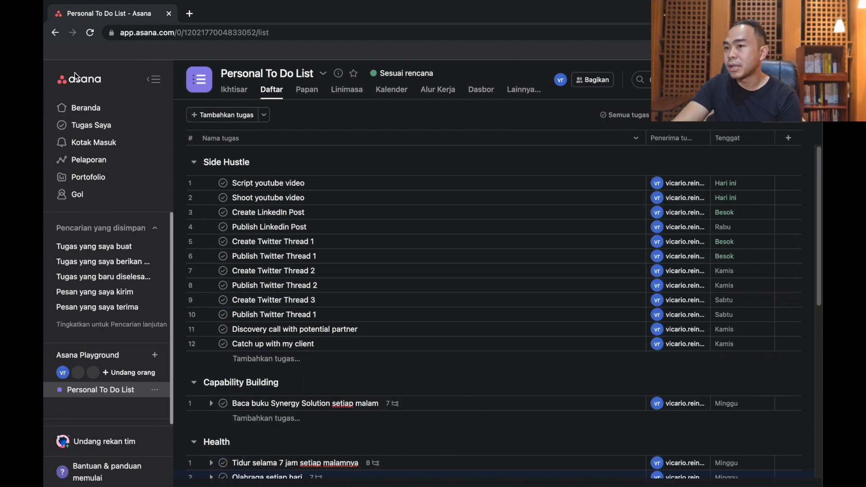
left_click(155, 80)
left_click(64, 76)
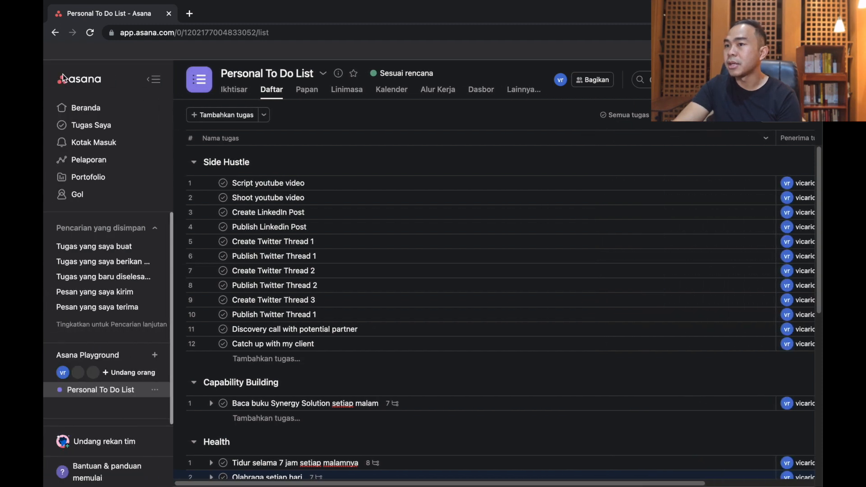
left_click(95, 126)
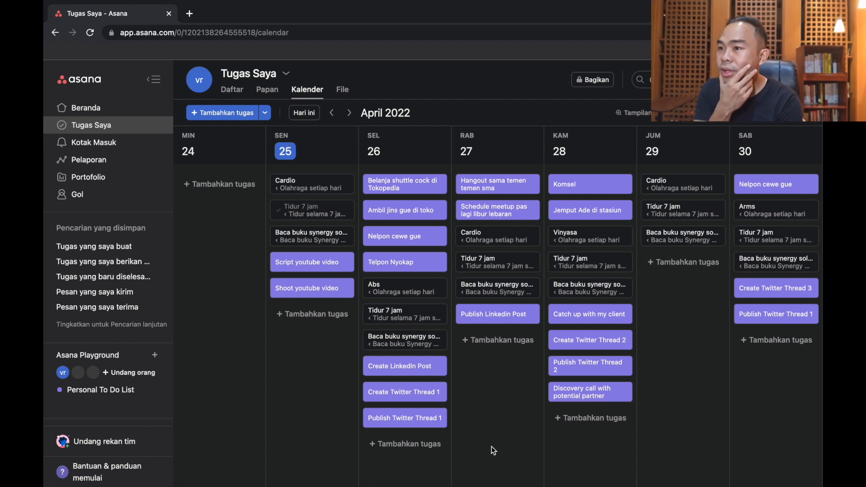
Reorder the April 25 tasks so "Baca buku synergy" and "Tidur 7 jam" follow the YouTube tasks, and mark "Cardio" complete.
left_click_drag(324, 213, 323, 301)
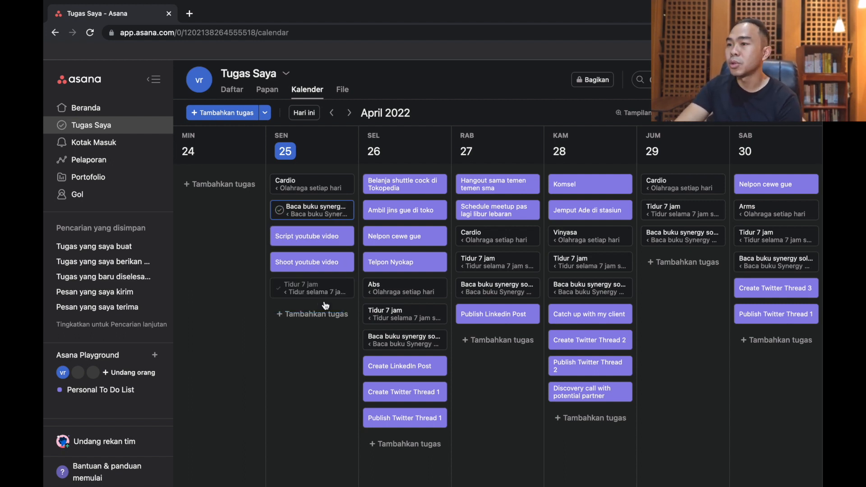
left_click(280, 185)
left_click_drag(307, 210, 288, 285)
Reopen "Tidur 7 jam" on April 25 and mark "Script youtube video" and "Shoot youtube video" complete.
left_click(280, 288)
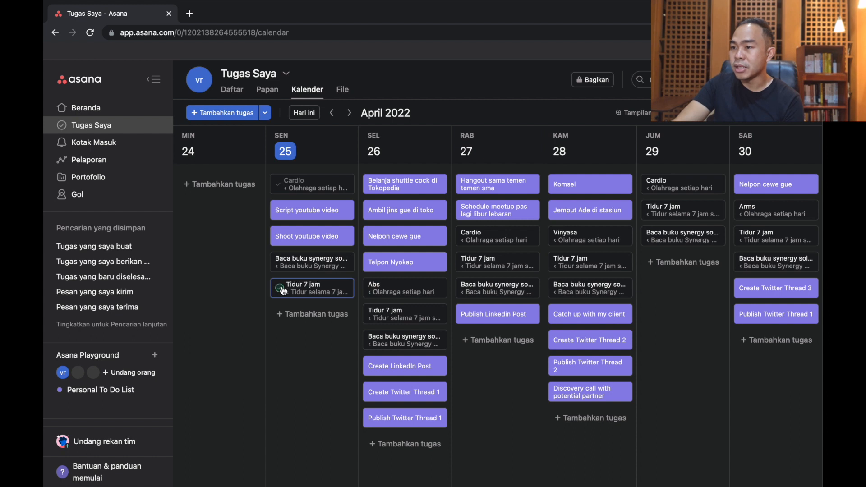
left_click(280, 211)
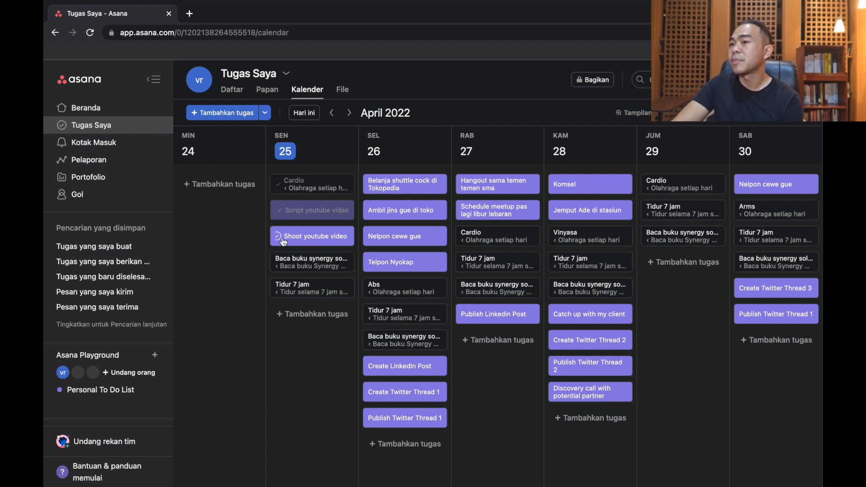
left_click(281, 236)
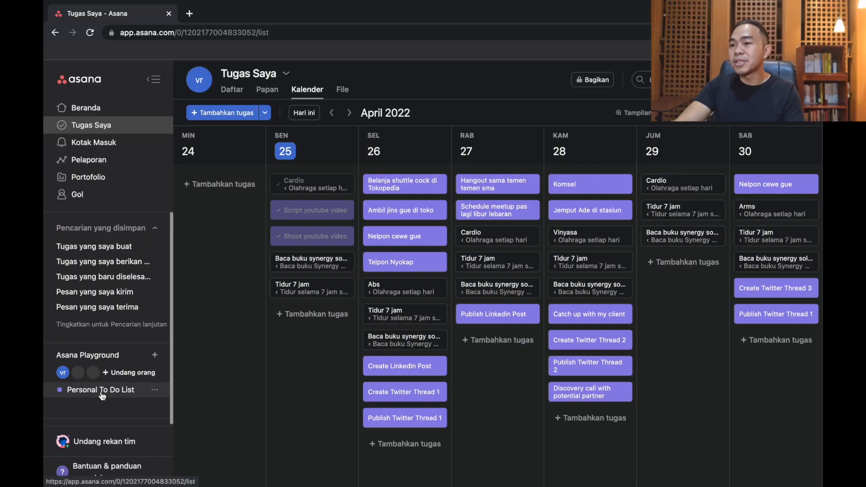
In the Personal To Do List project, add "Follow up on potential collaboration with another partner" below "Catch up with my client".
left_click(100, 390)
left_click(311, 344)
key("Return")
type("Fo")
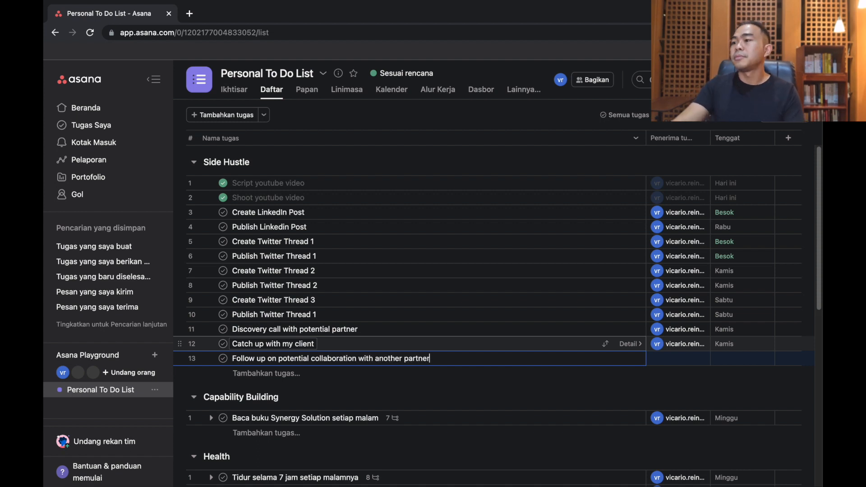
Assign the new partner follow-up task to your own account and set its due date to April 27, 2022.
left_click(657, 359)
left_click(635, 377)
left_click(719, 359)
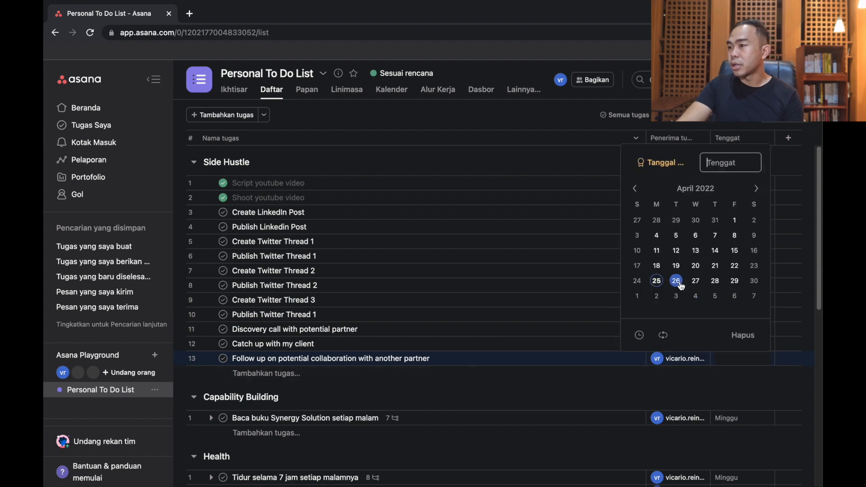
left_click(695, 281)
left_click(699, 389)
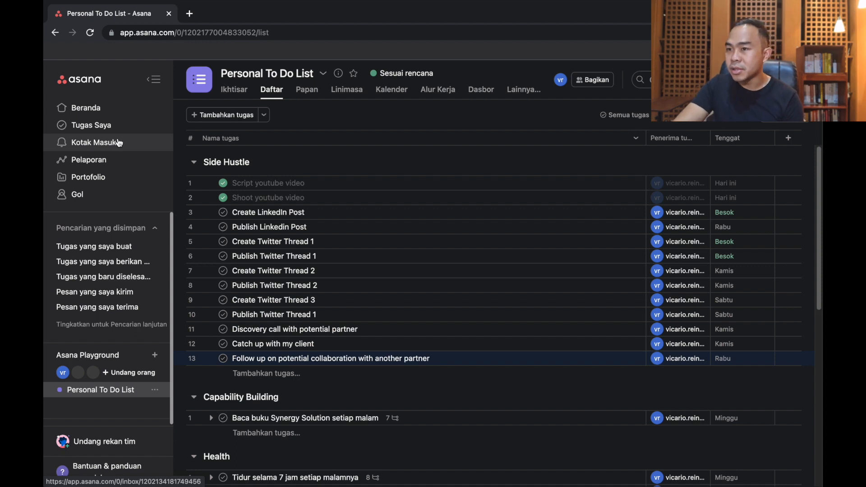
Return to the Tugas Saya calendar to view the week's tasks.
left_click(104, 124)
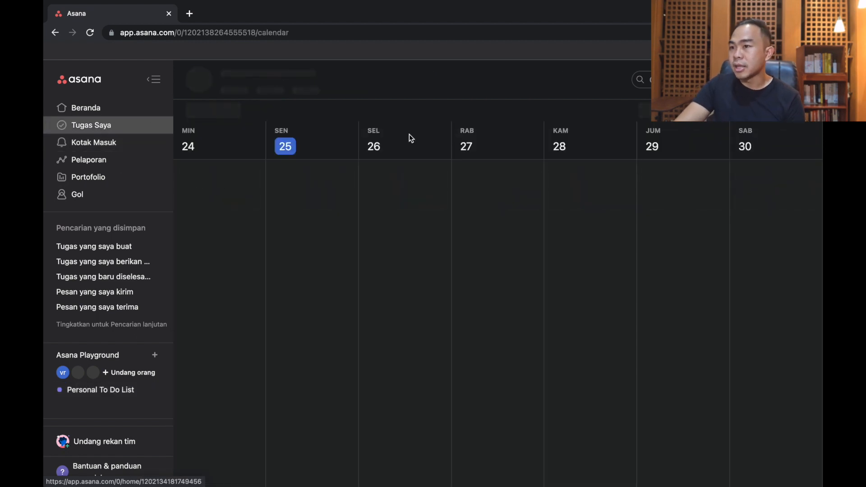